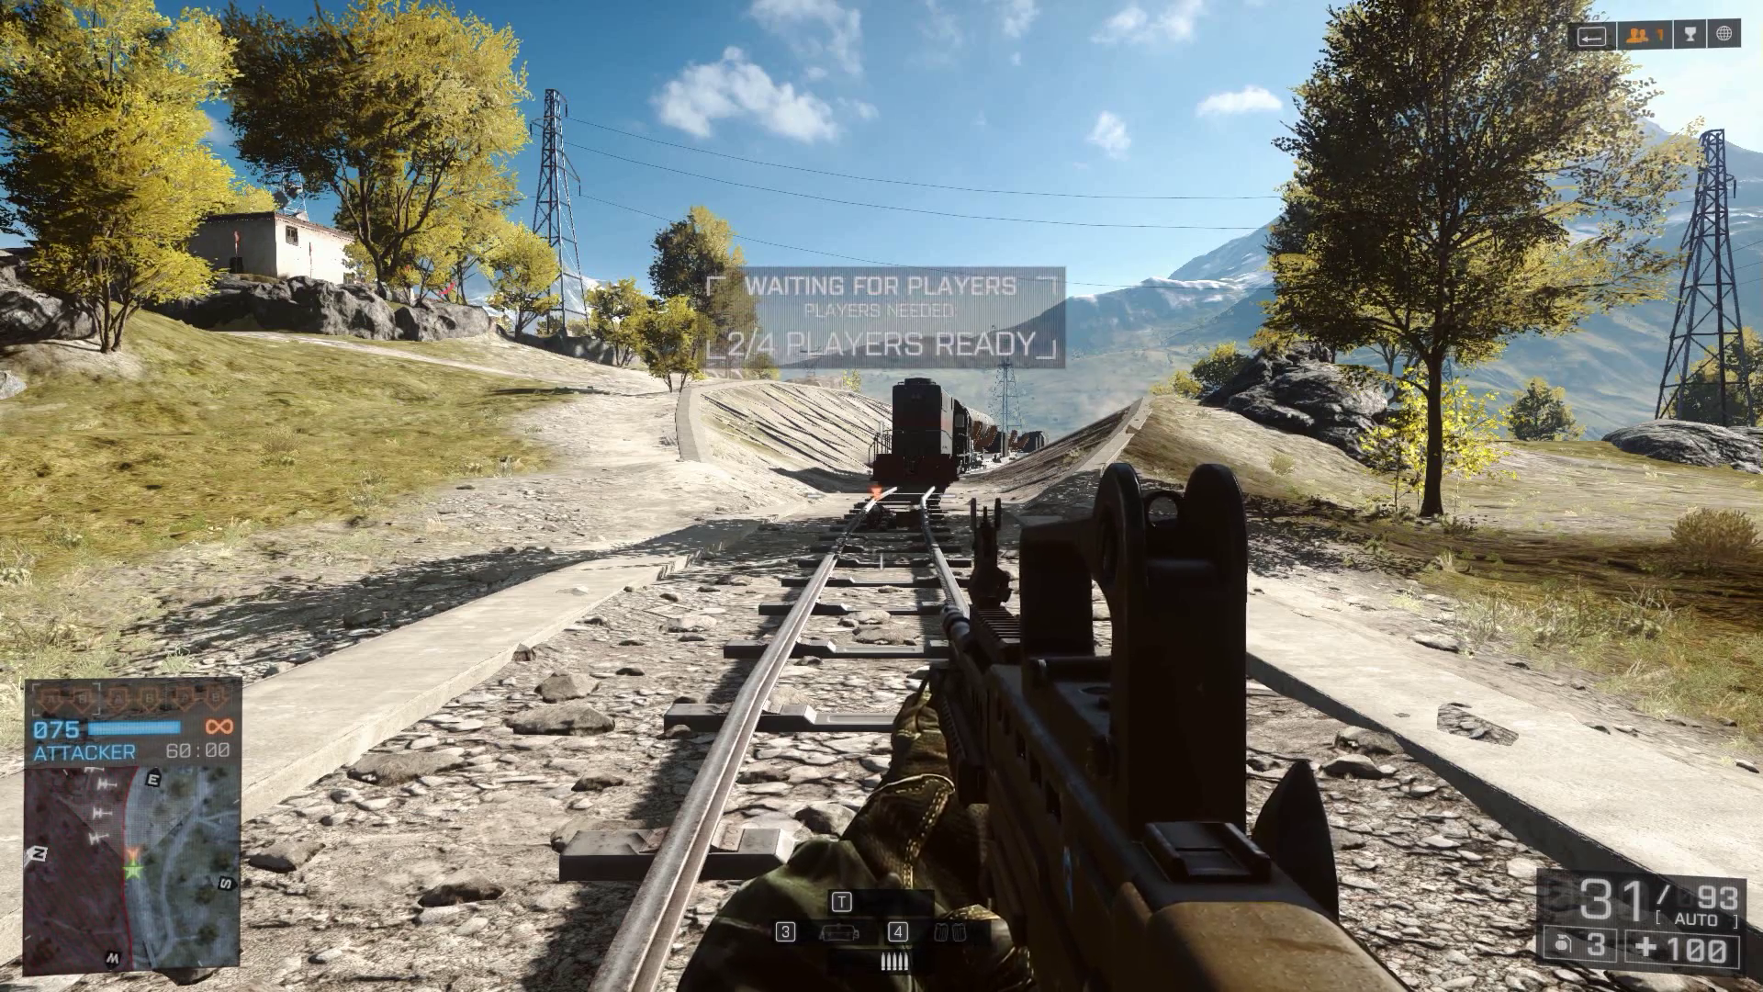
Set the motion blur amount to 0% in the video options and return to the match
key(Escape)
key(Return)
key(e)
key(e)
key(e)
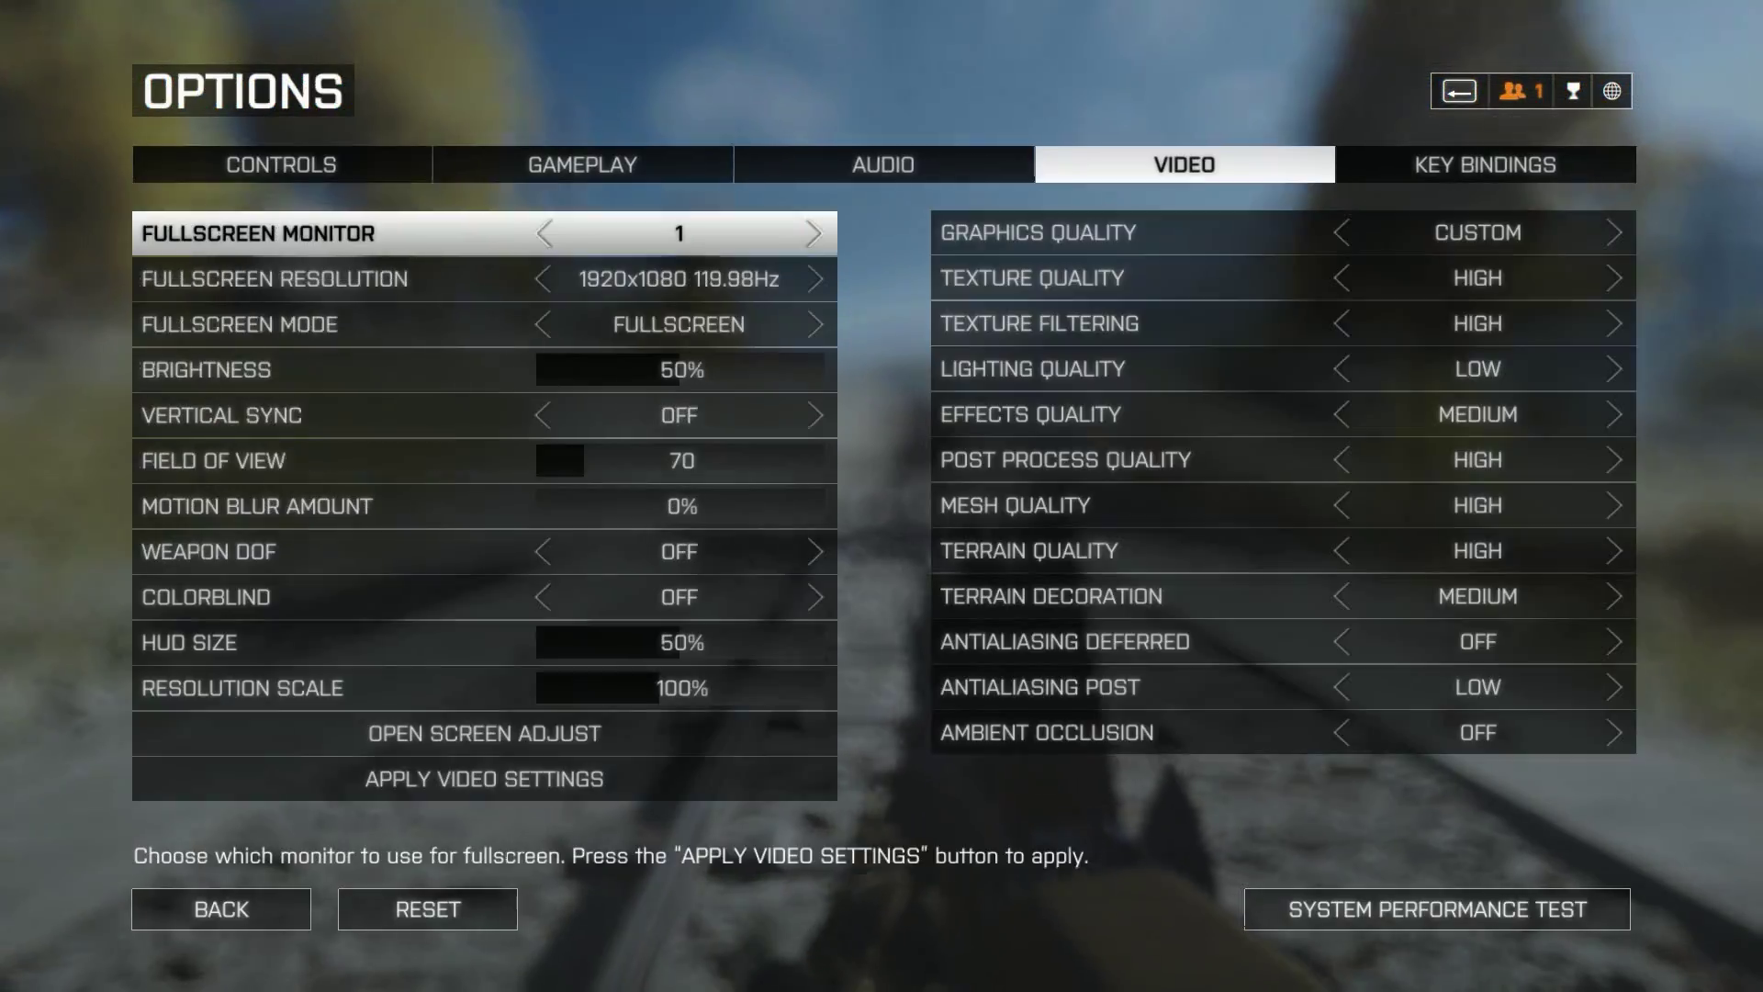
key(Down)
key(Down)
key(Down)
key(Down)
key(Down)
key(Down)
key(Right)
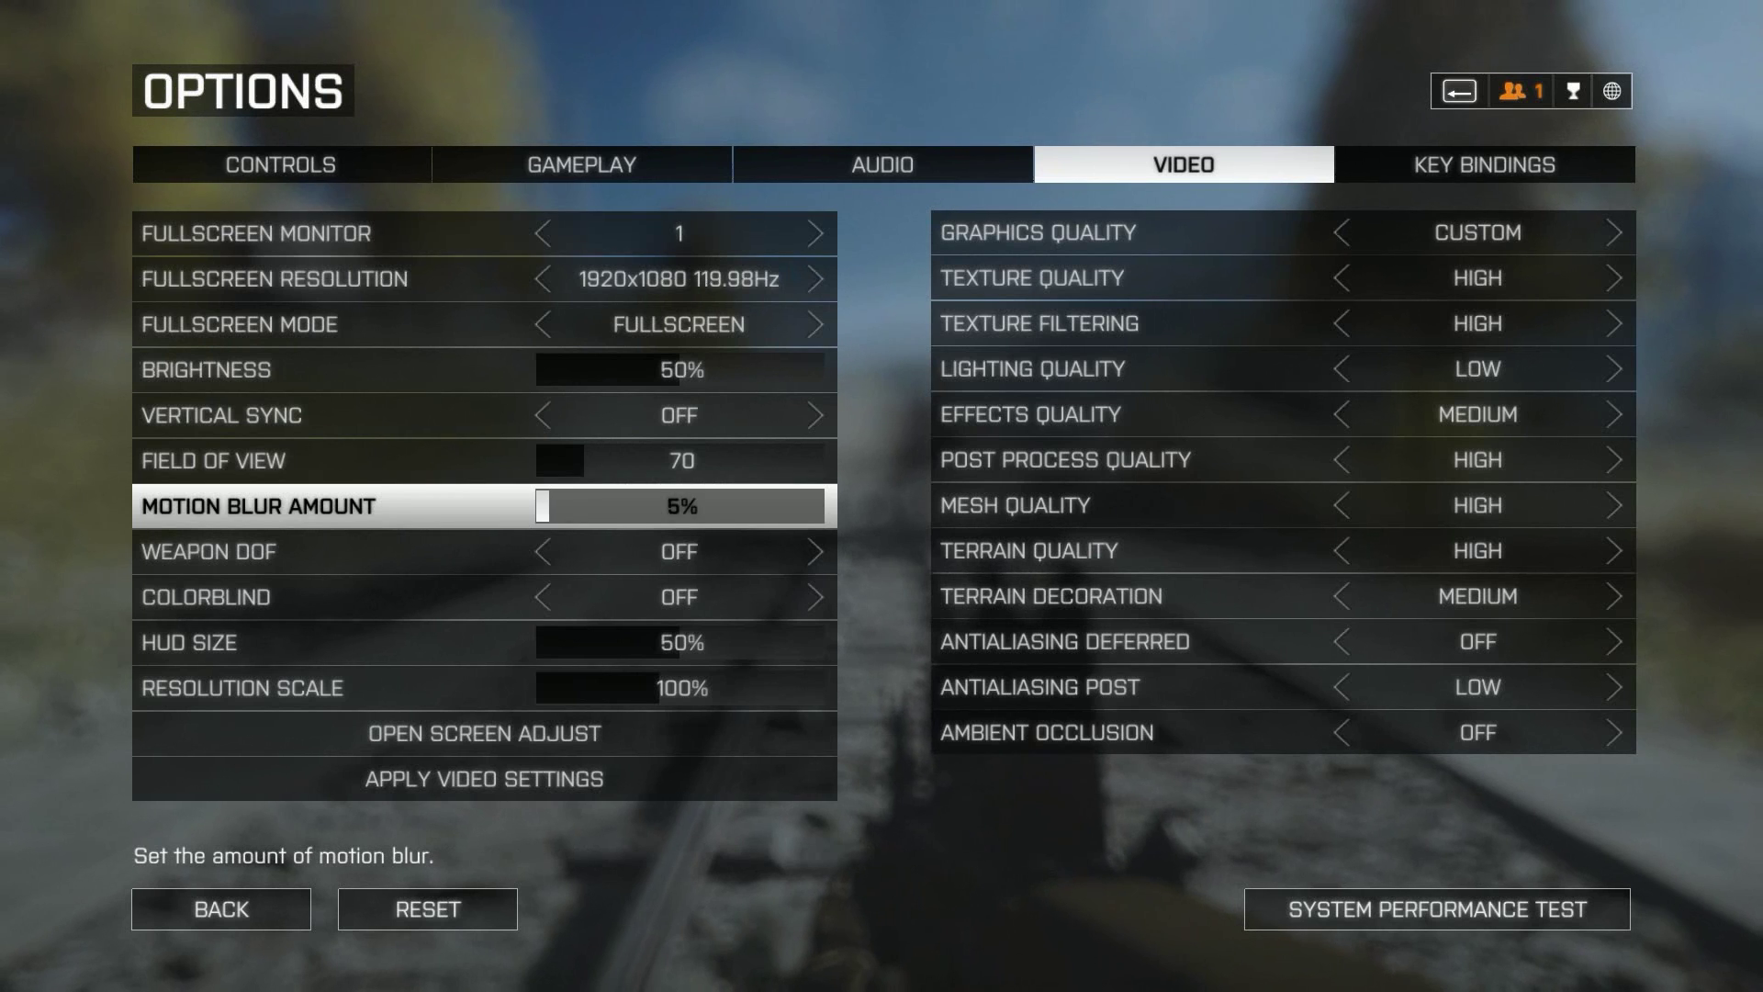
key(Left)
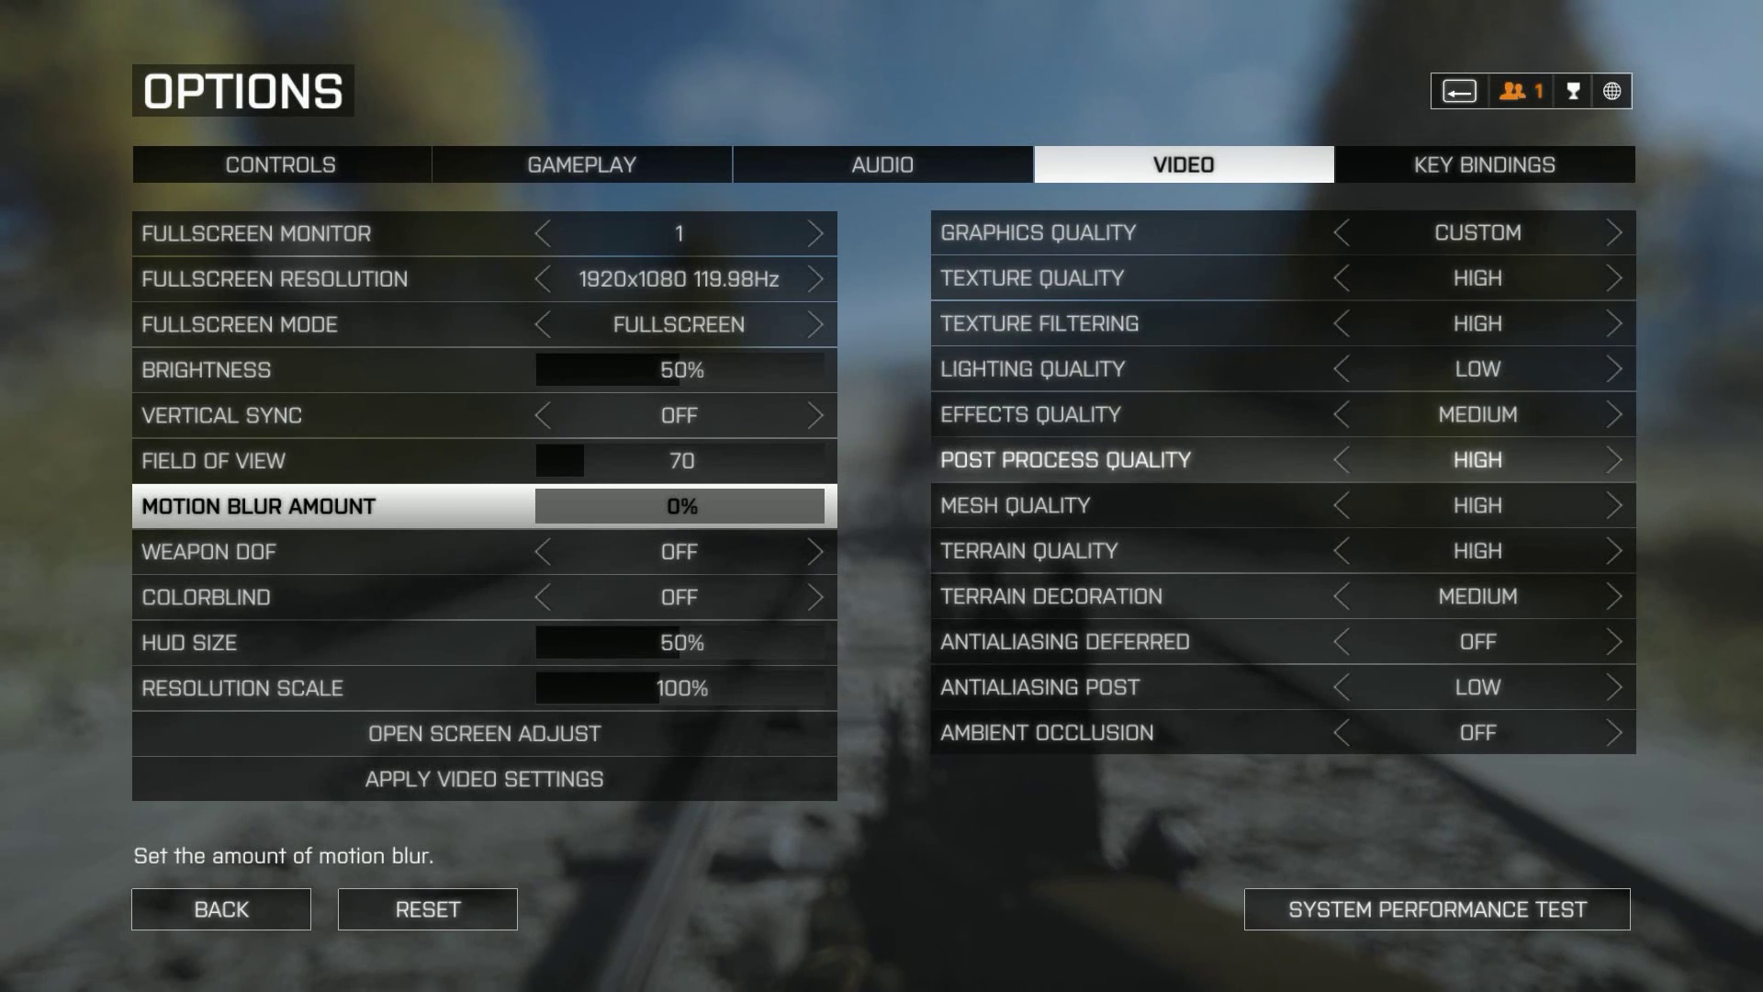
key(Escape)
key(Escape)
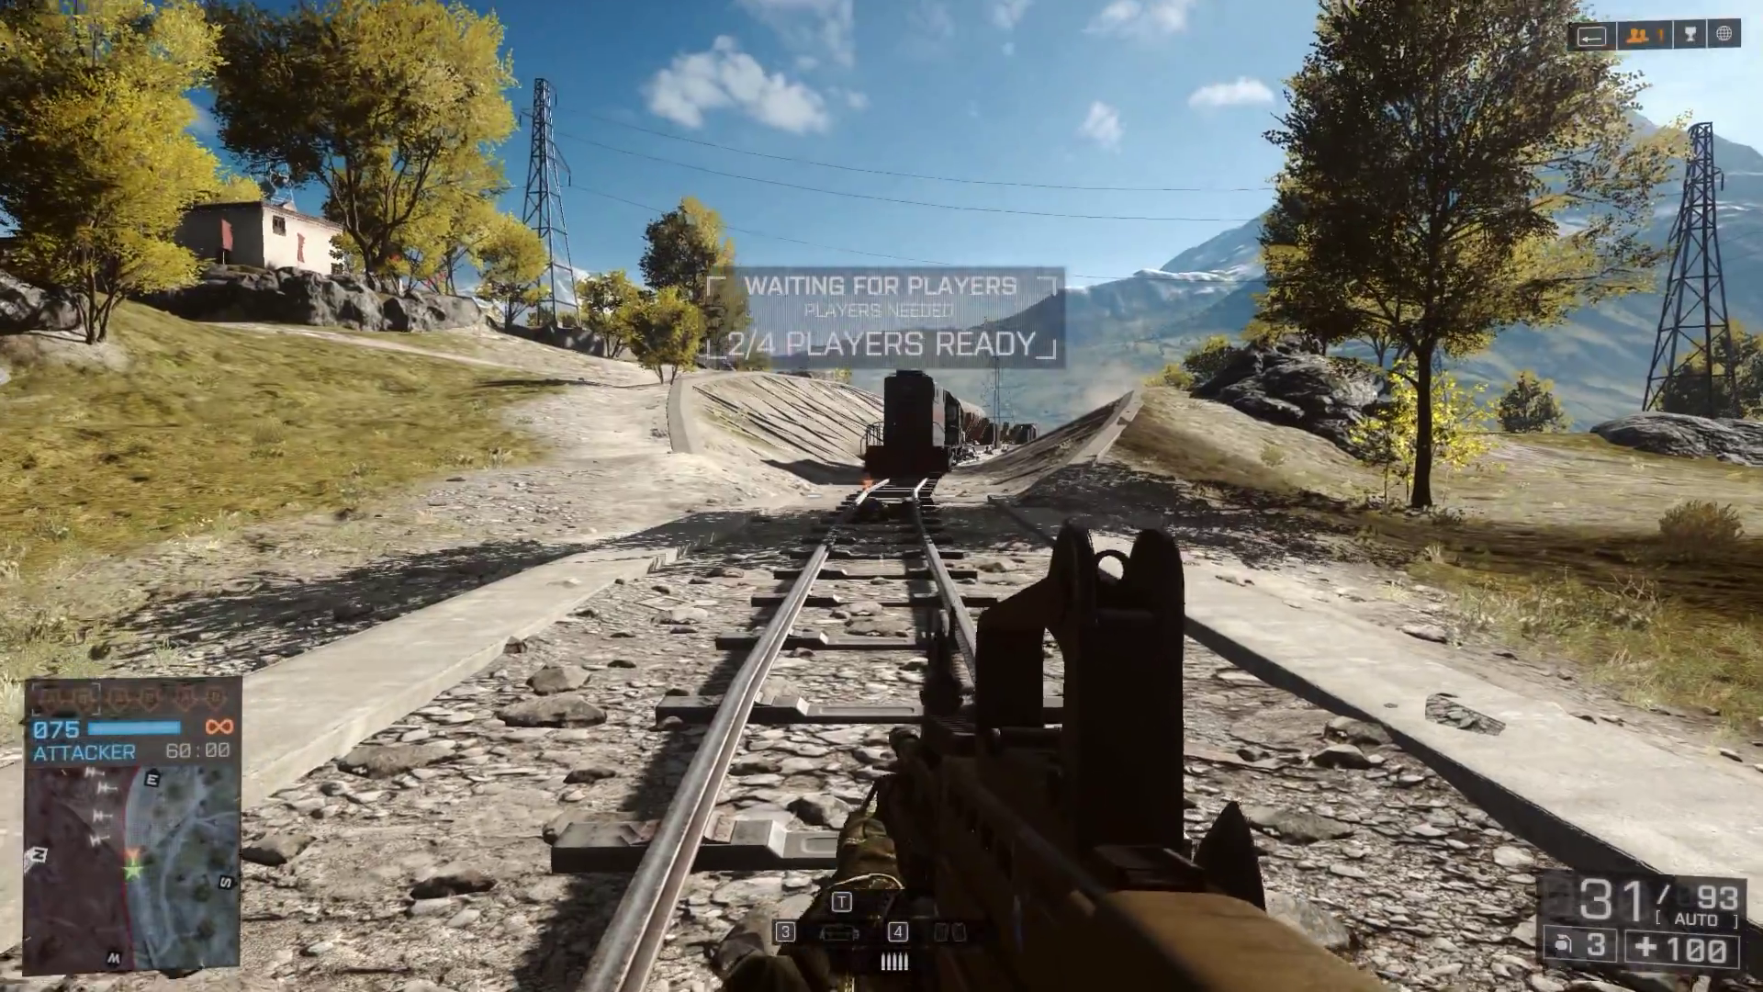
Move the soldier up the railway track toward the train, aiming down sights now and then
key(w)
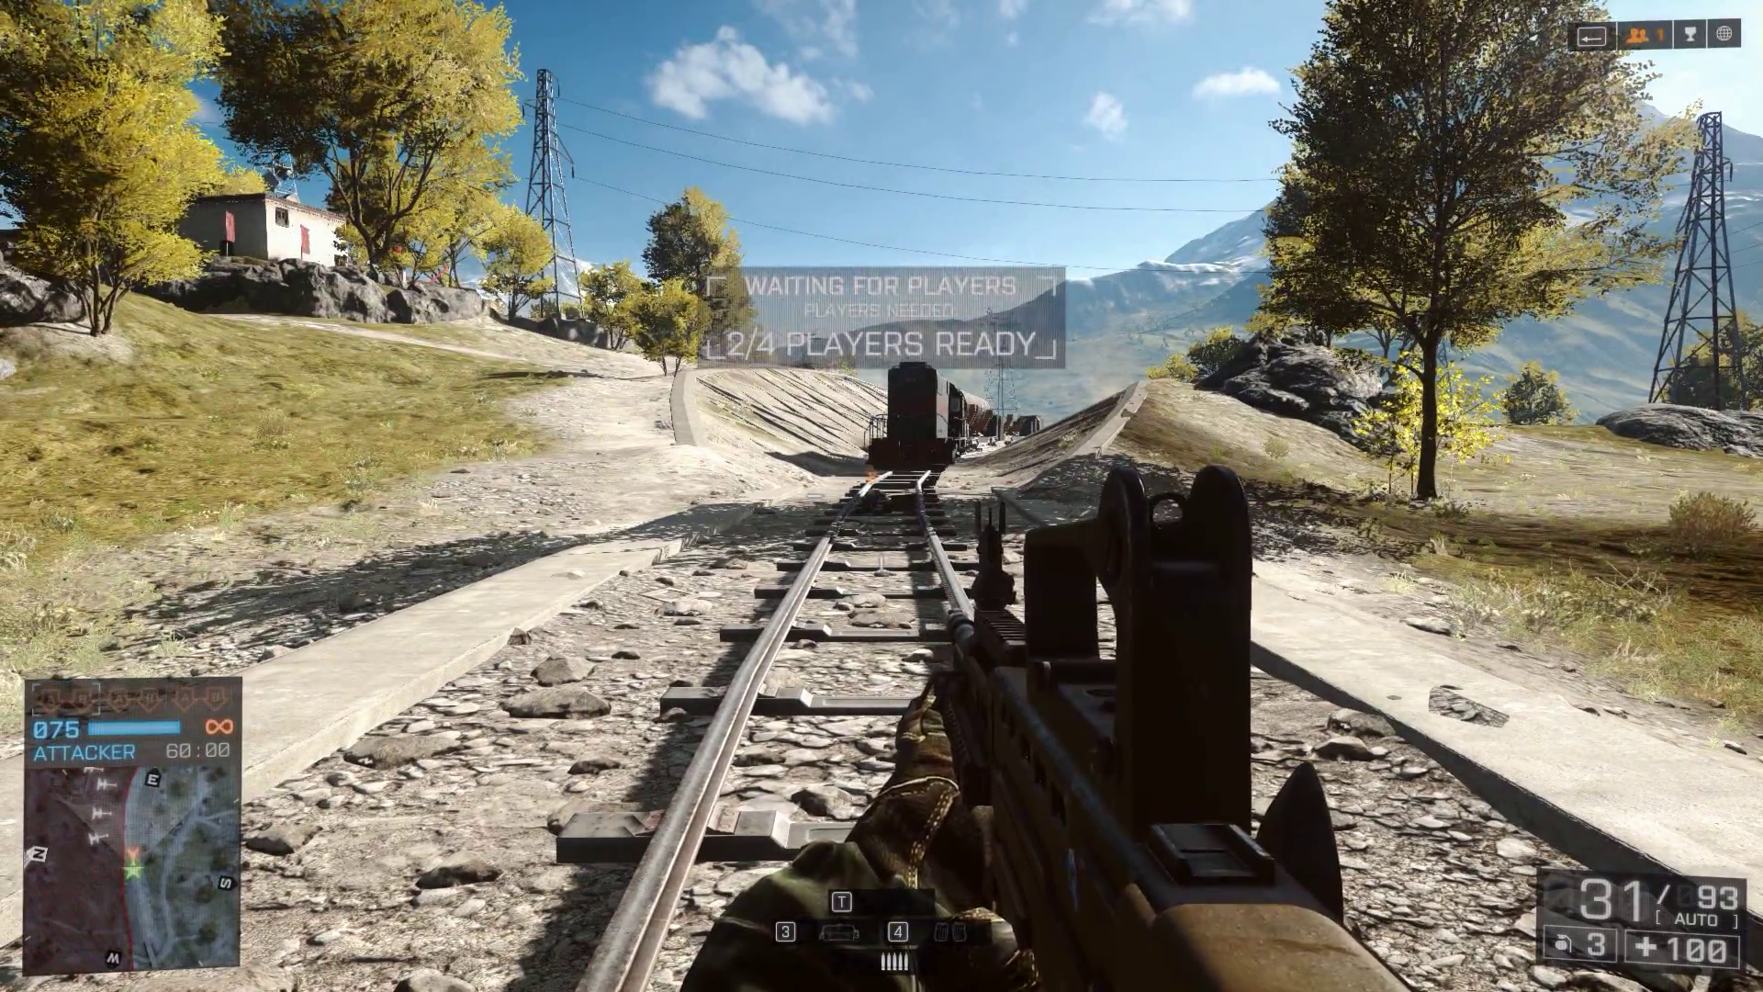
key(w)
right_click(882, 496)
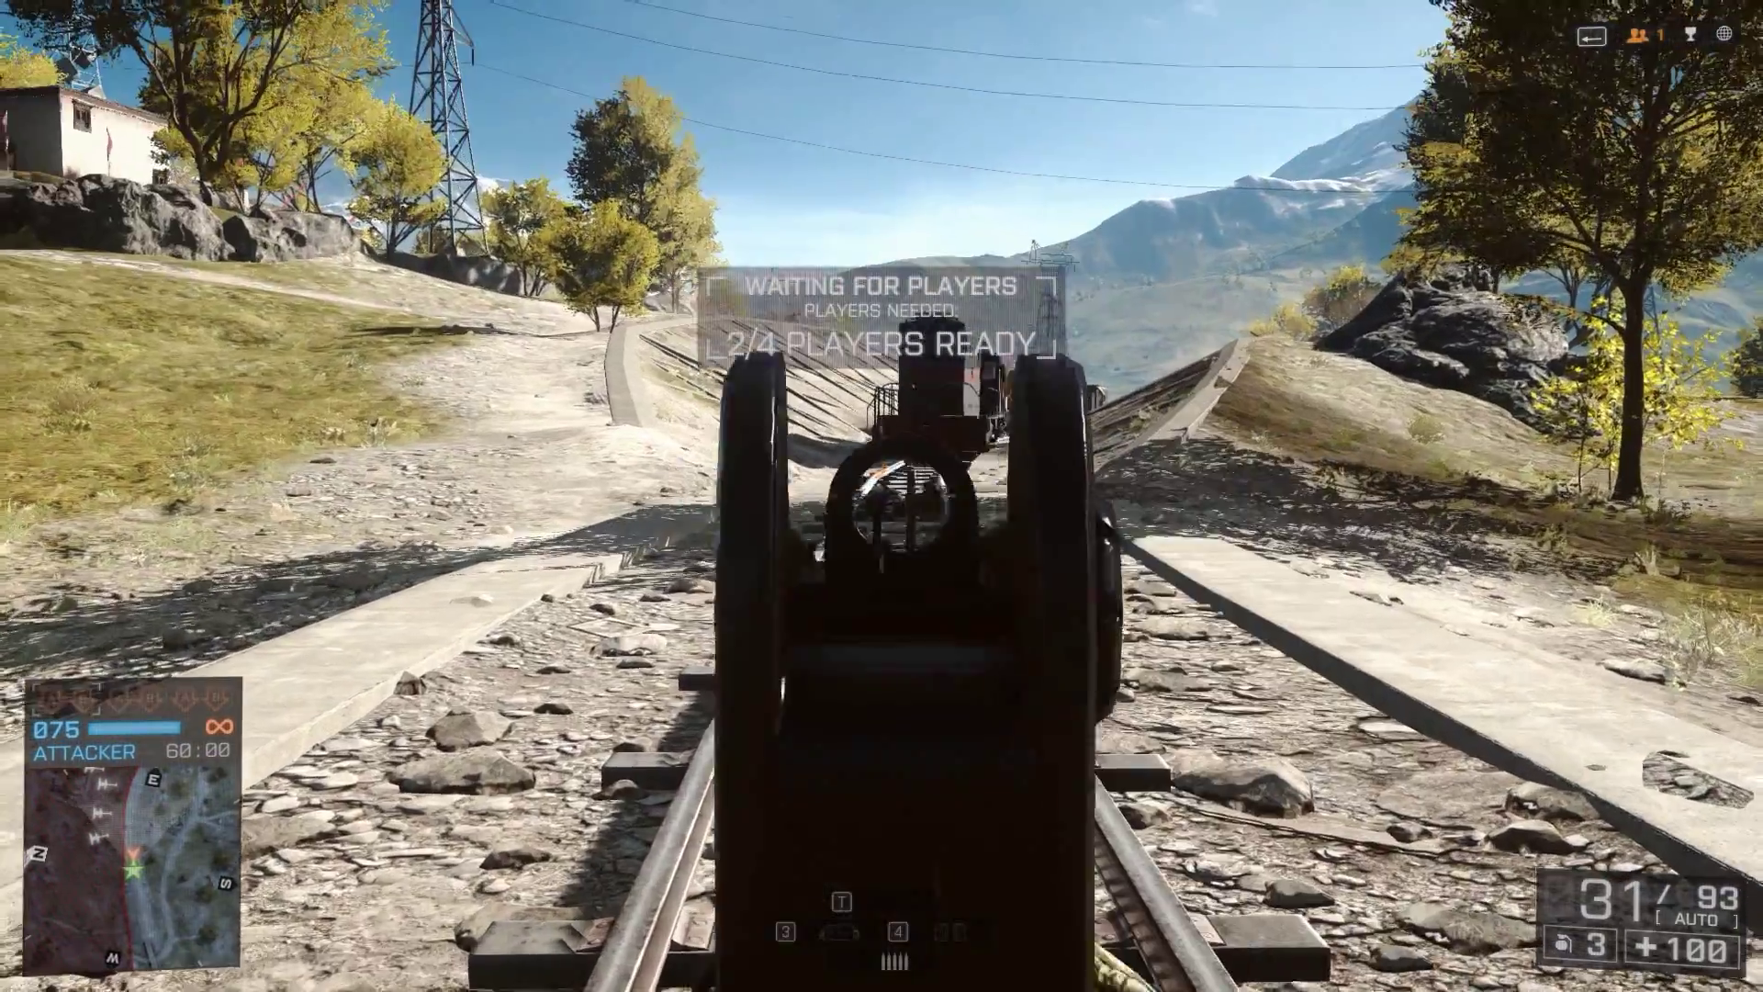
key(w)
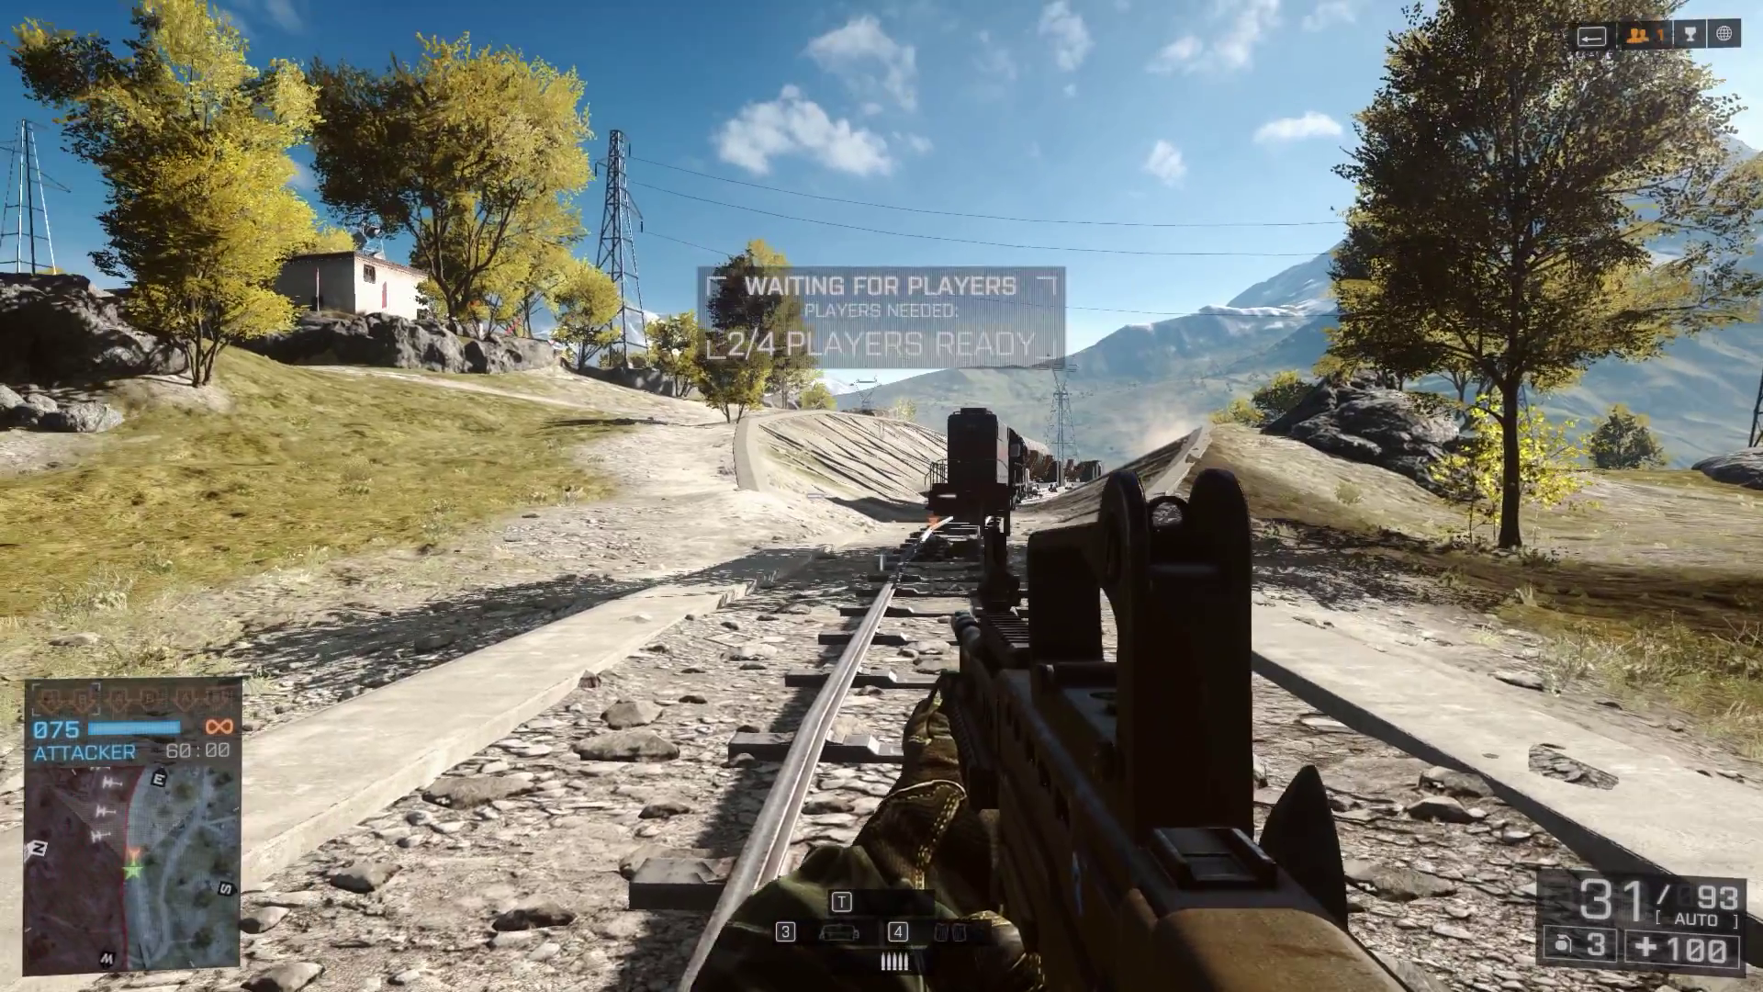
key(w)
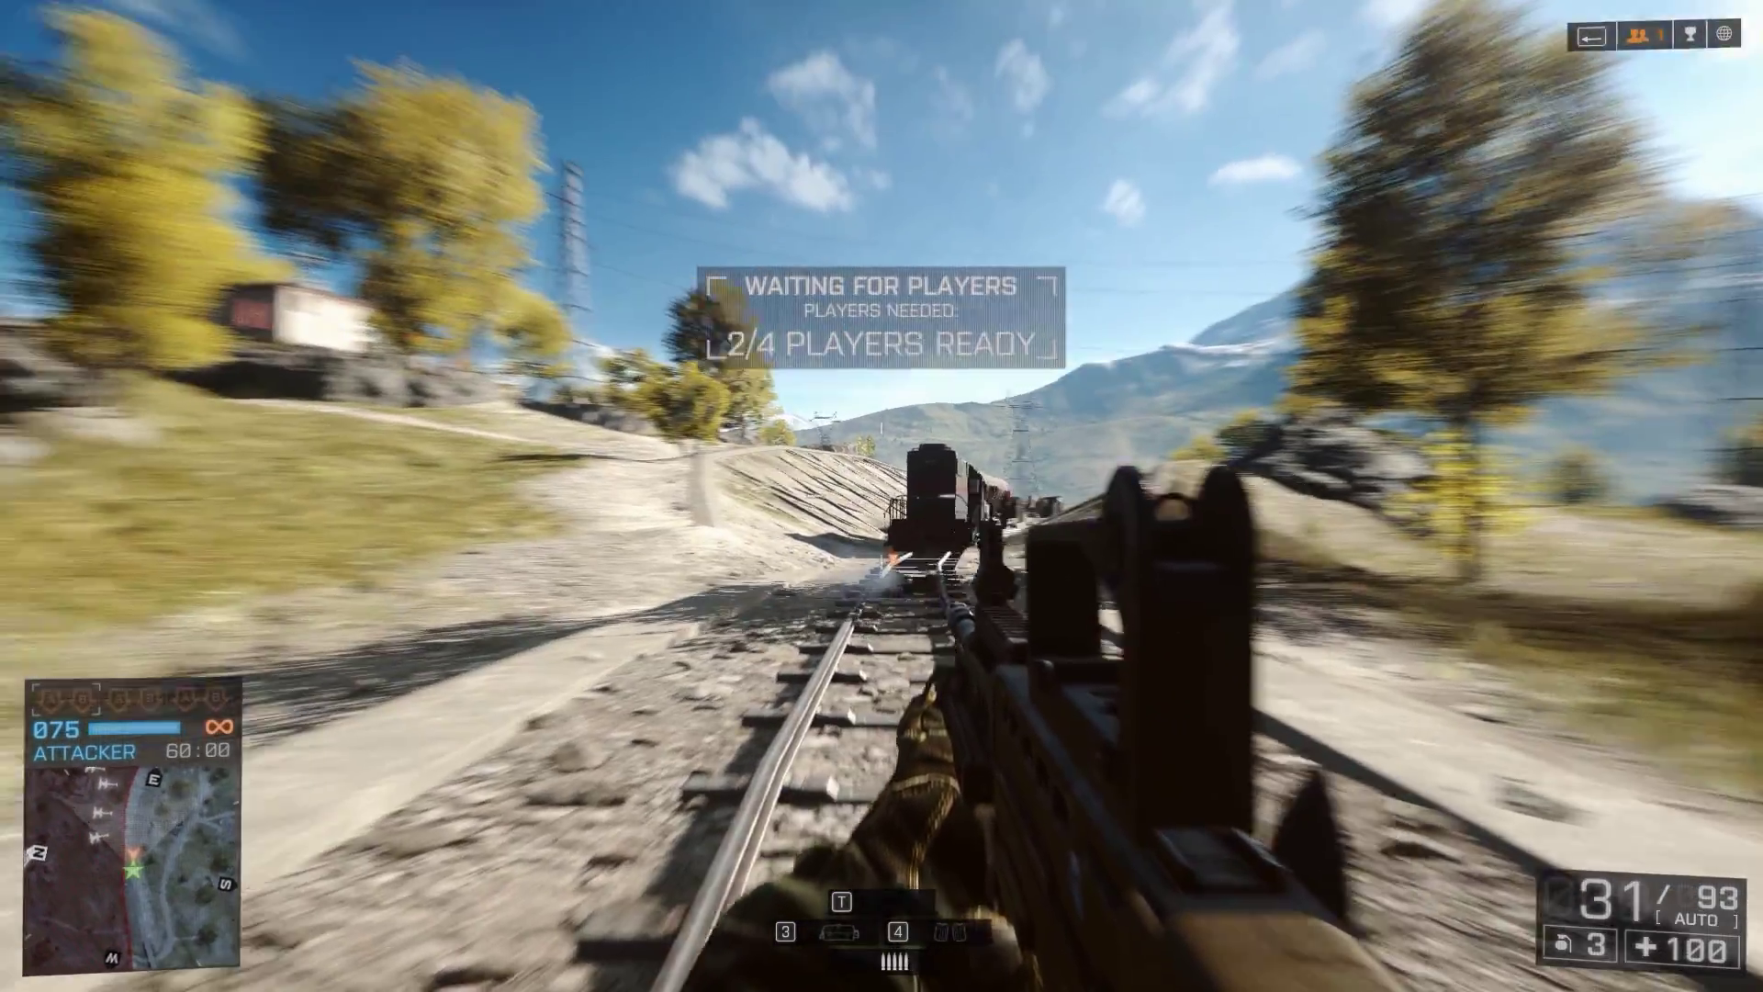
right_click(882, 496)
key(w)
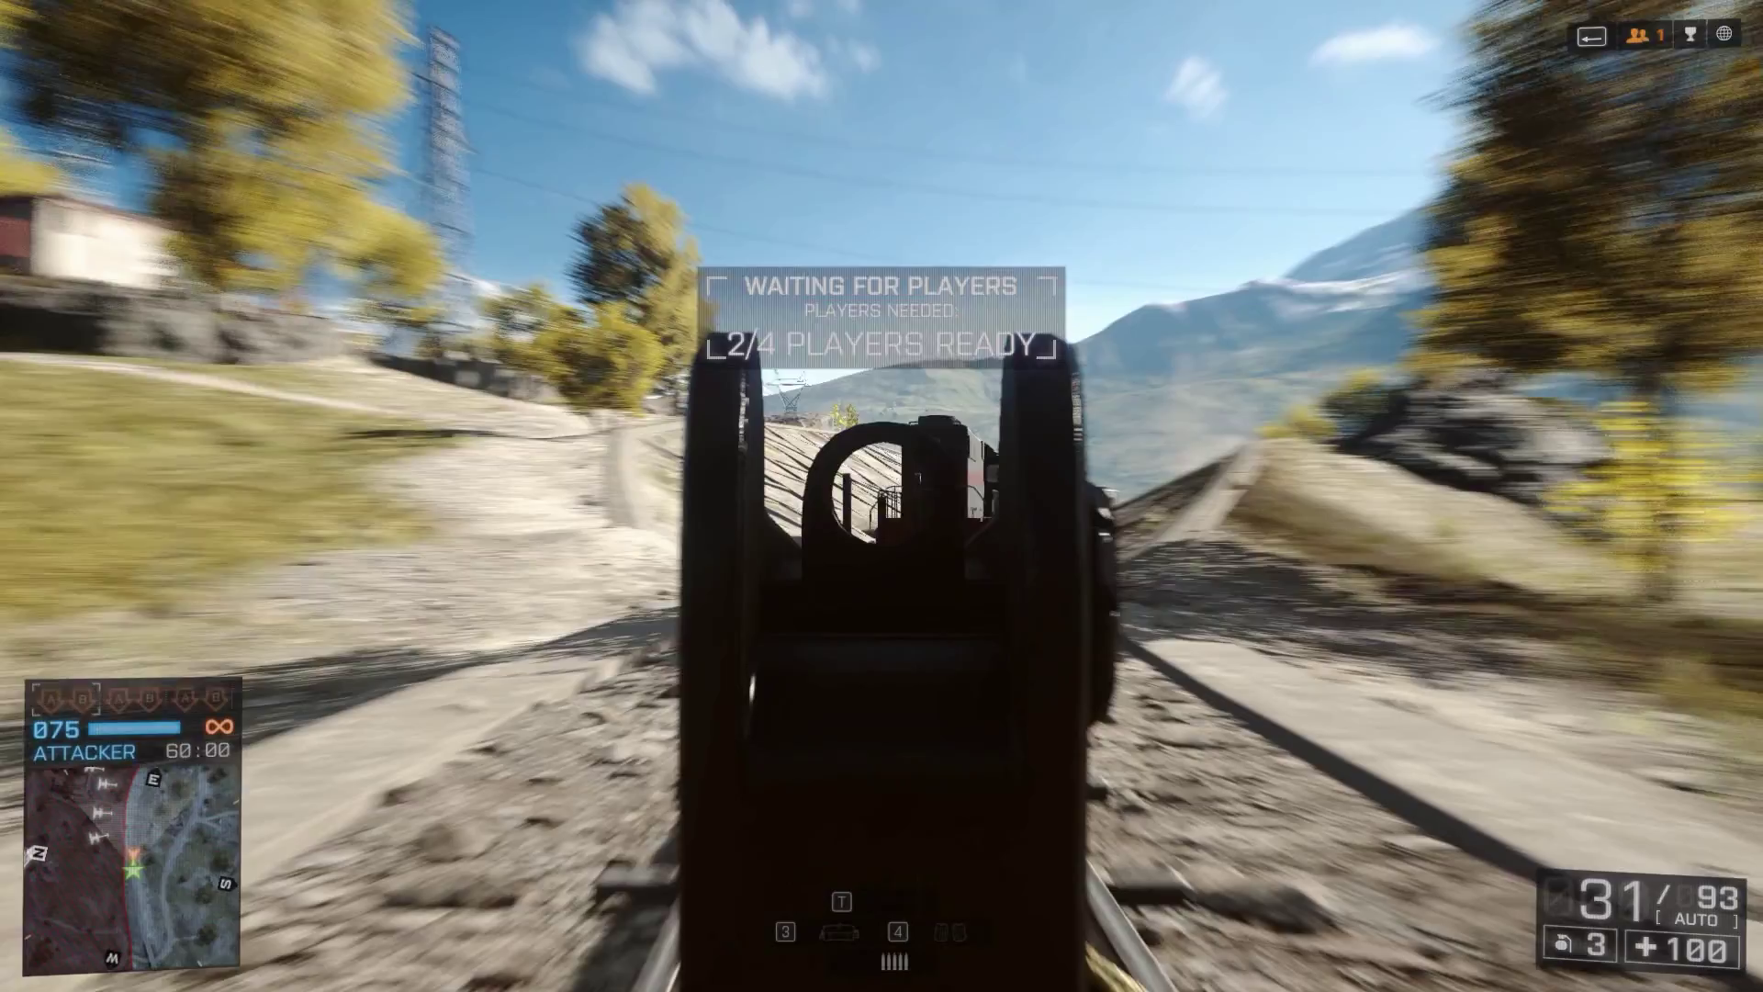
right_click(881, 496)
key(w)
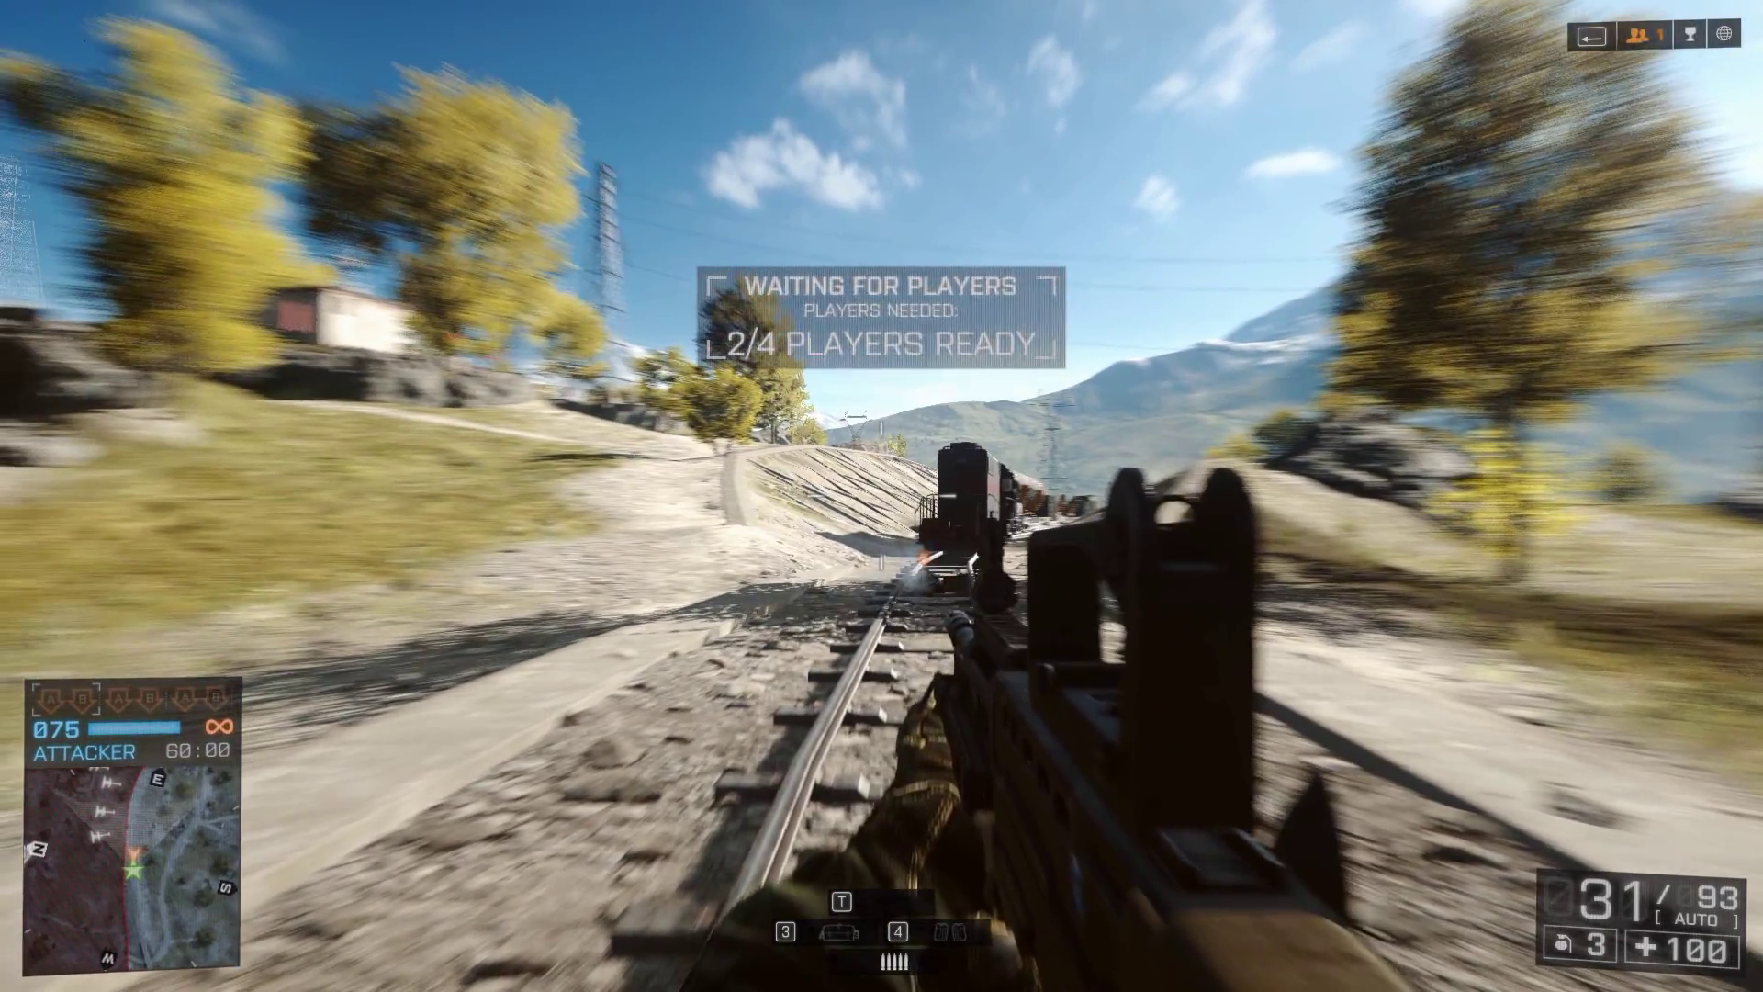
key(w)
right_click(882, 496)
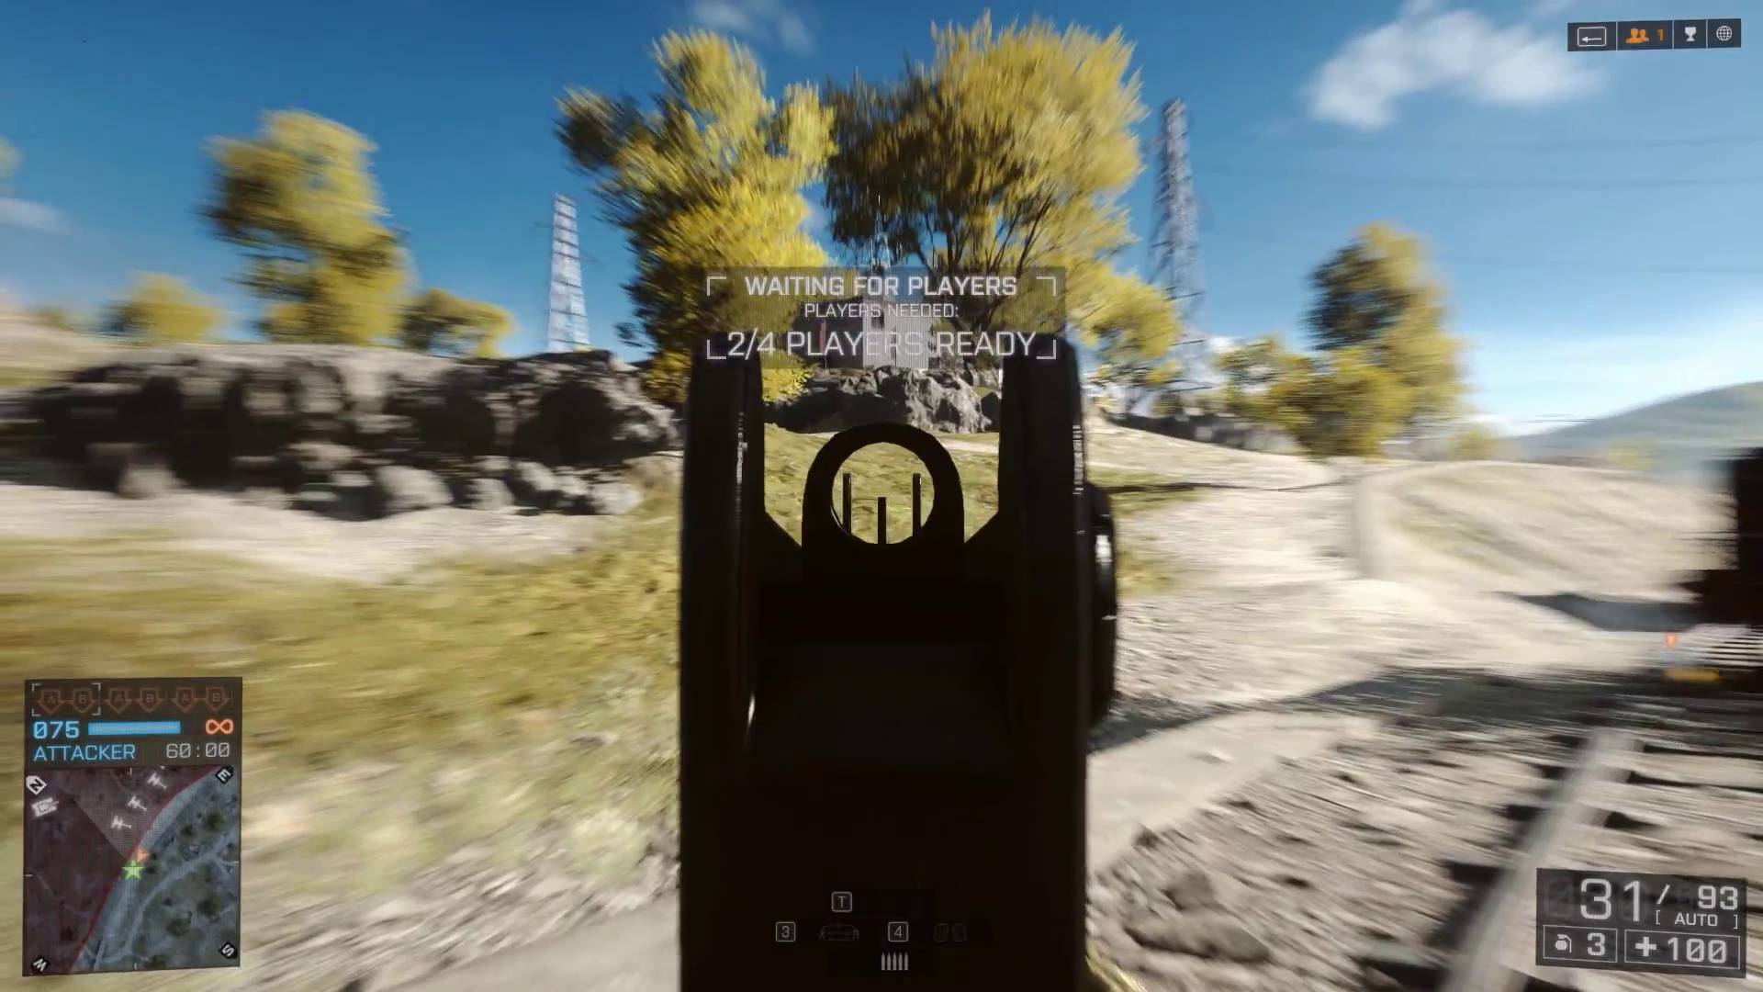
right_click(882, 496)
key(w)
right_click(881, 495)
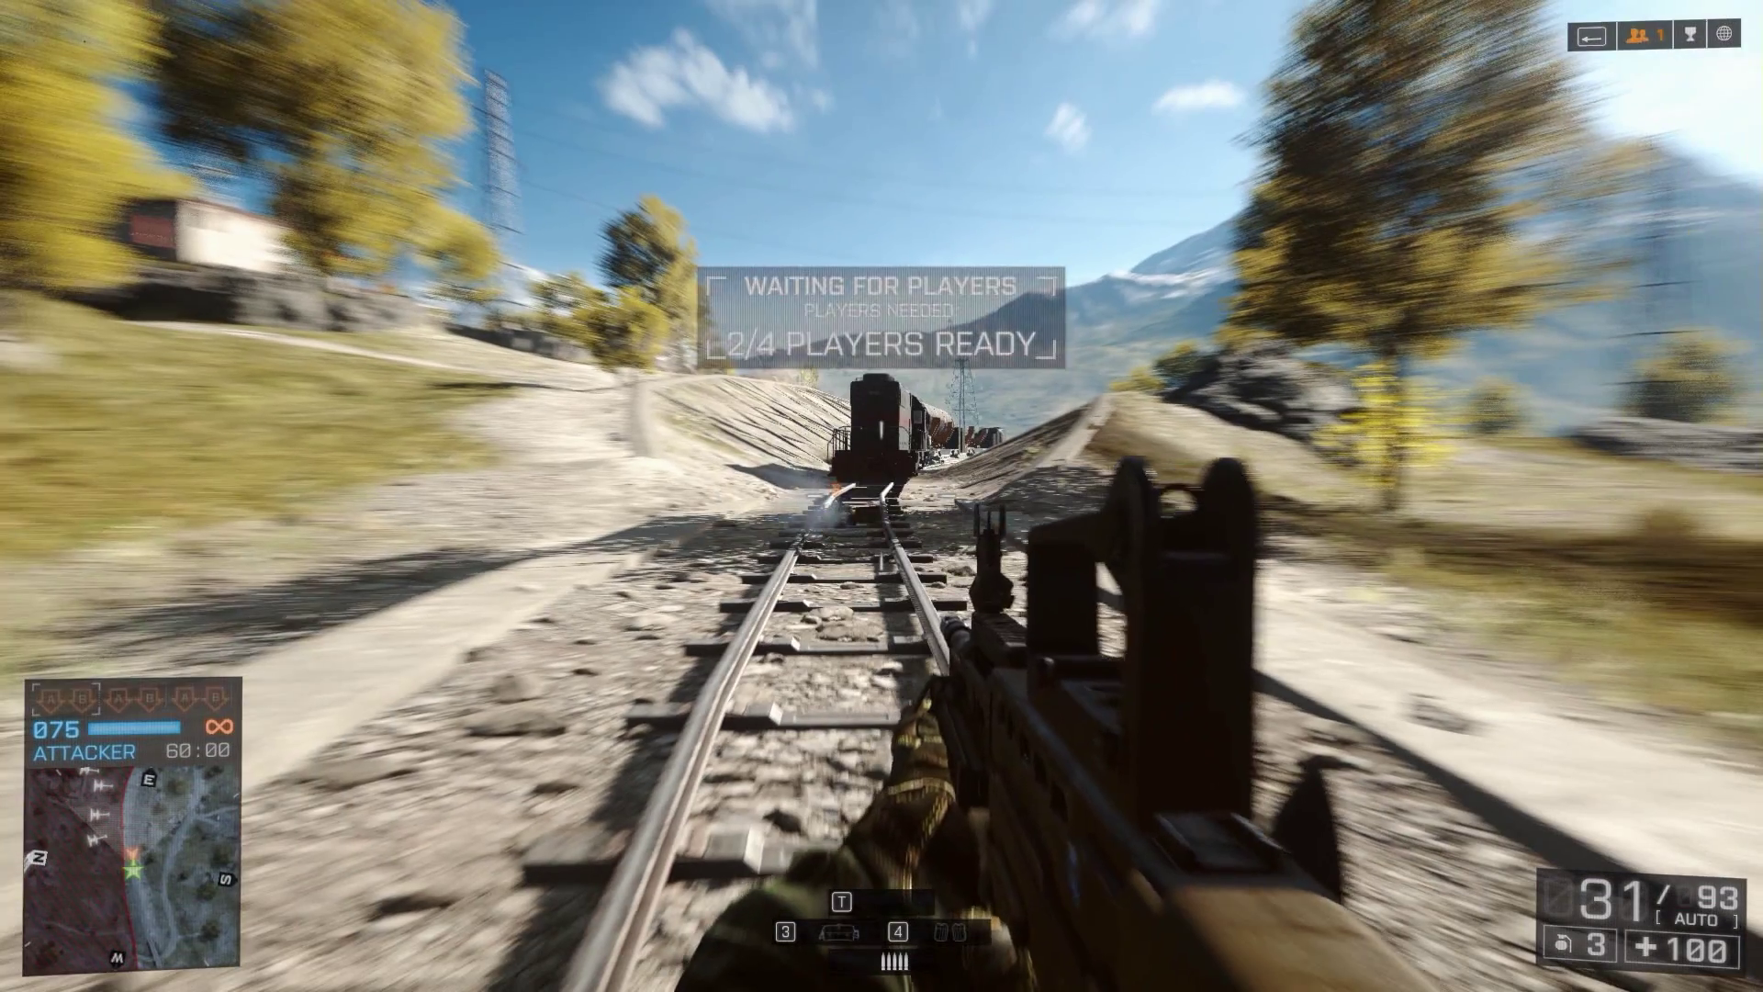
key(w)
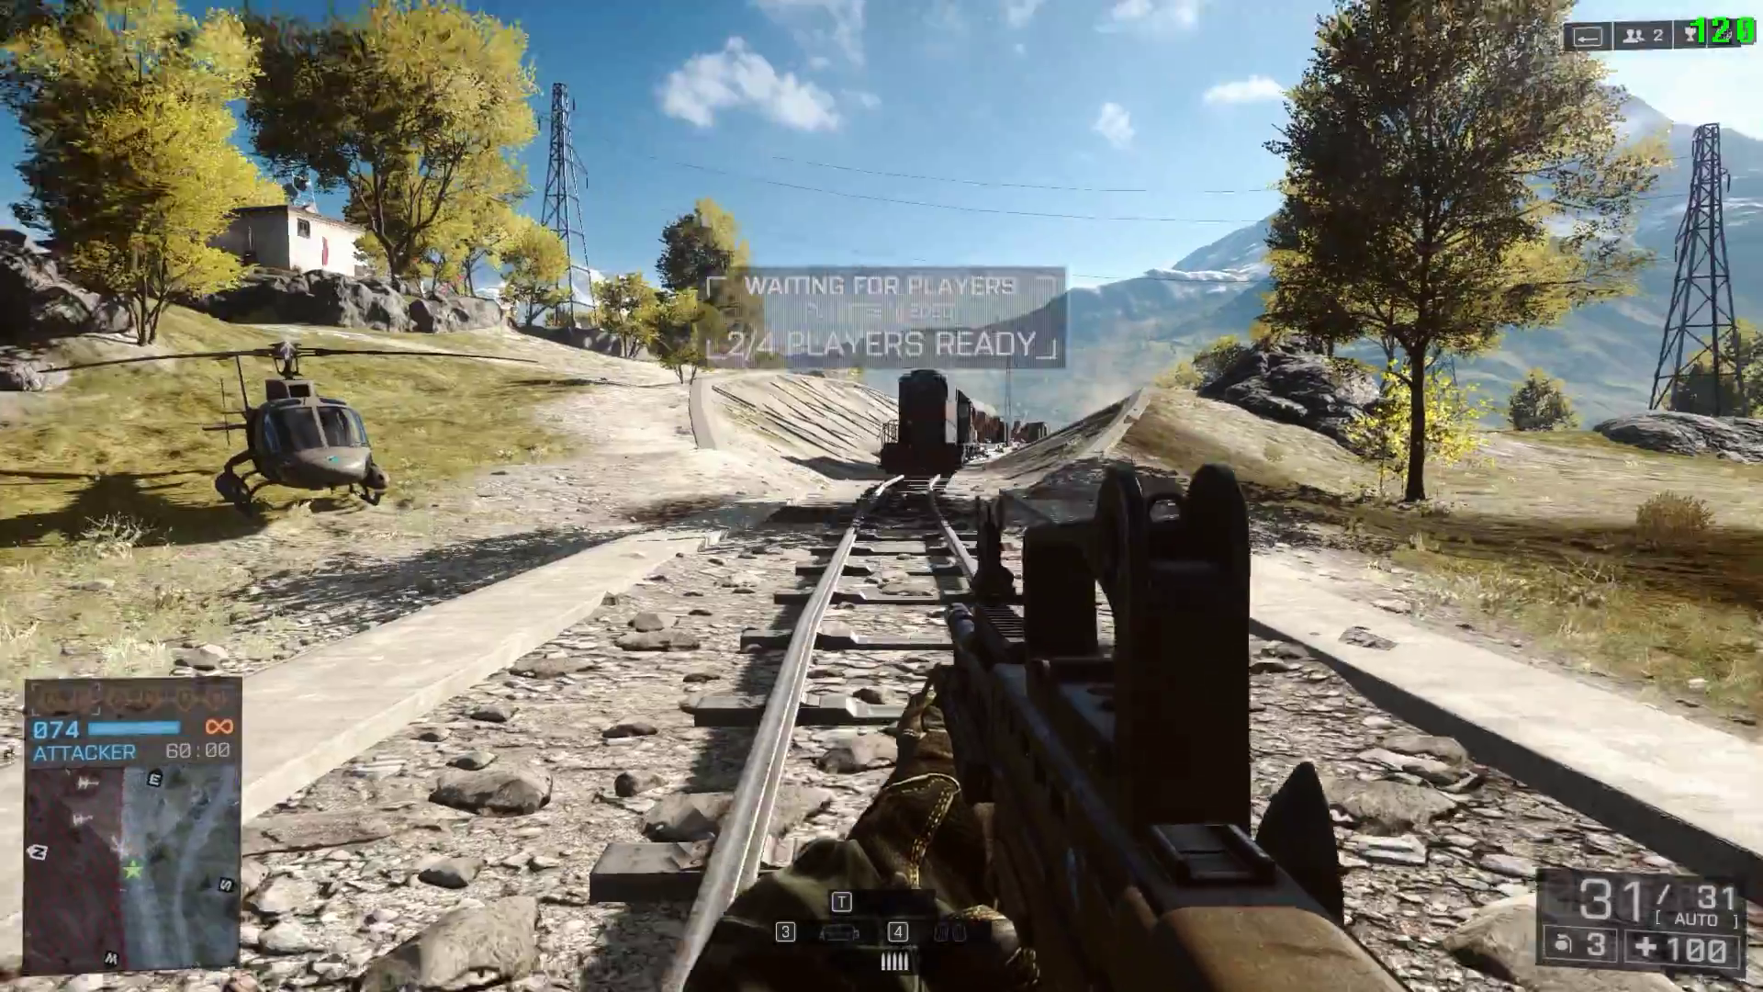
Aim down the iron sights, then lower the weapon to hip position with the 120 FPS counter showing
right_click(882, 496)
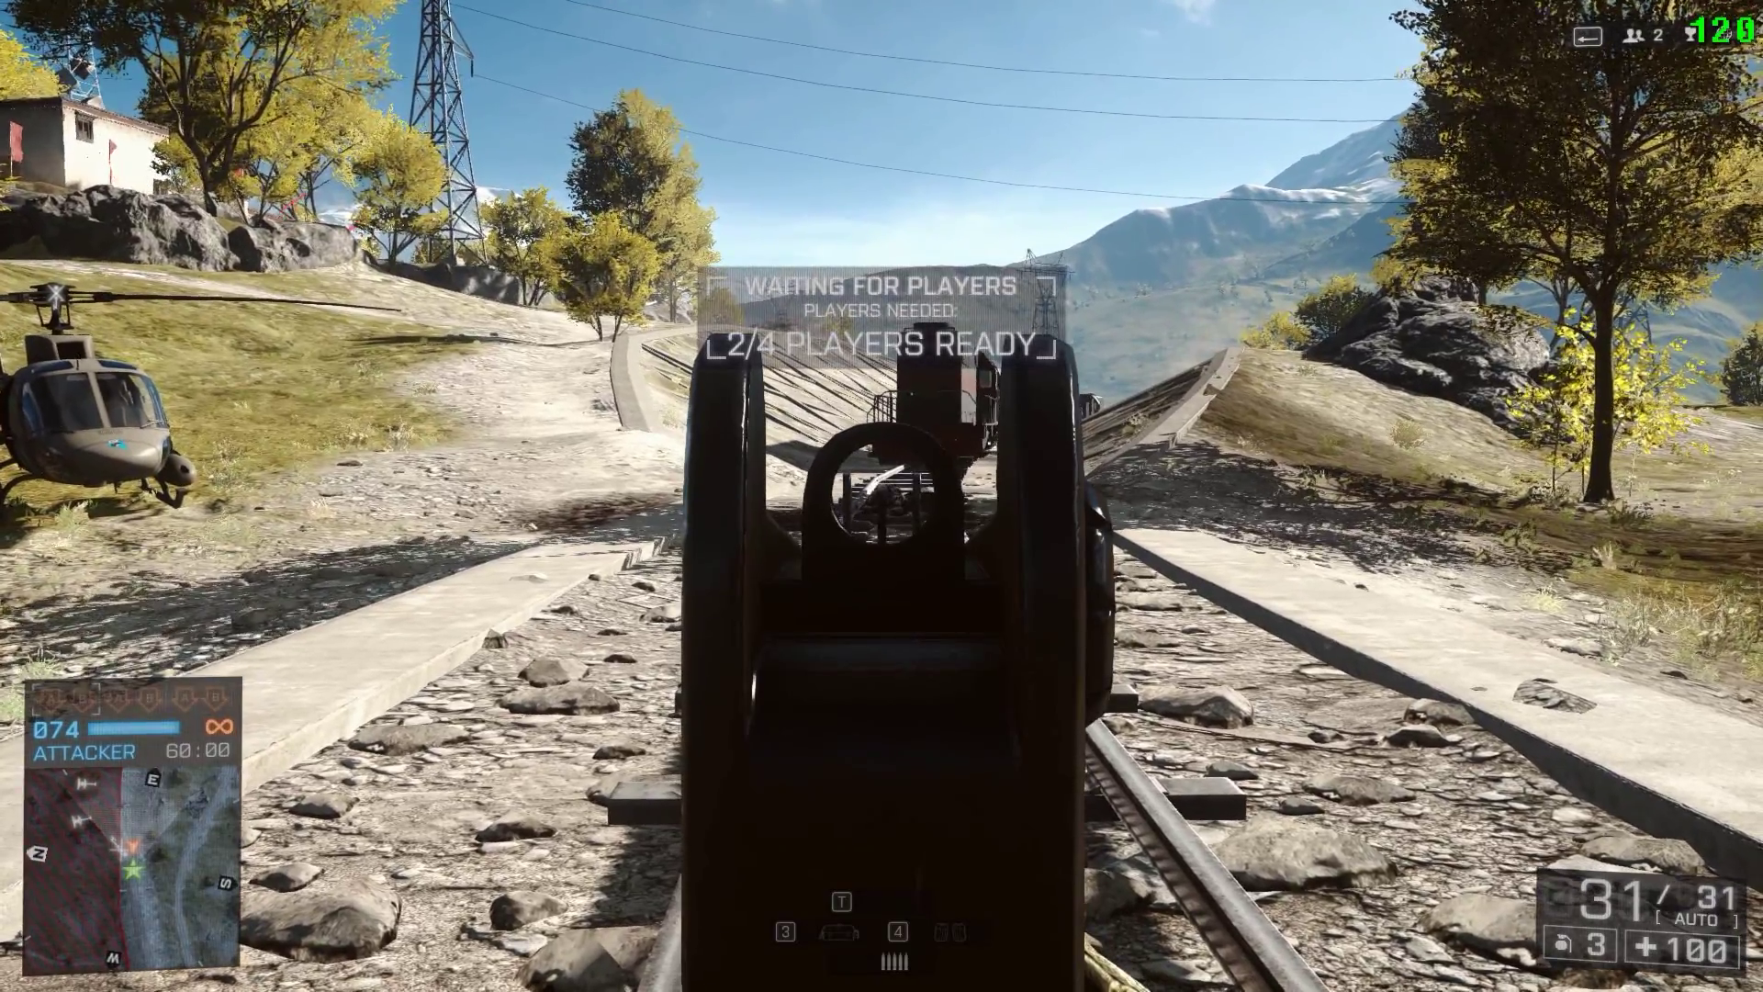
right_click(881, 496)
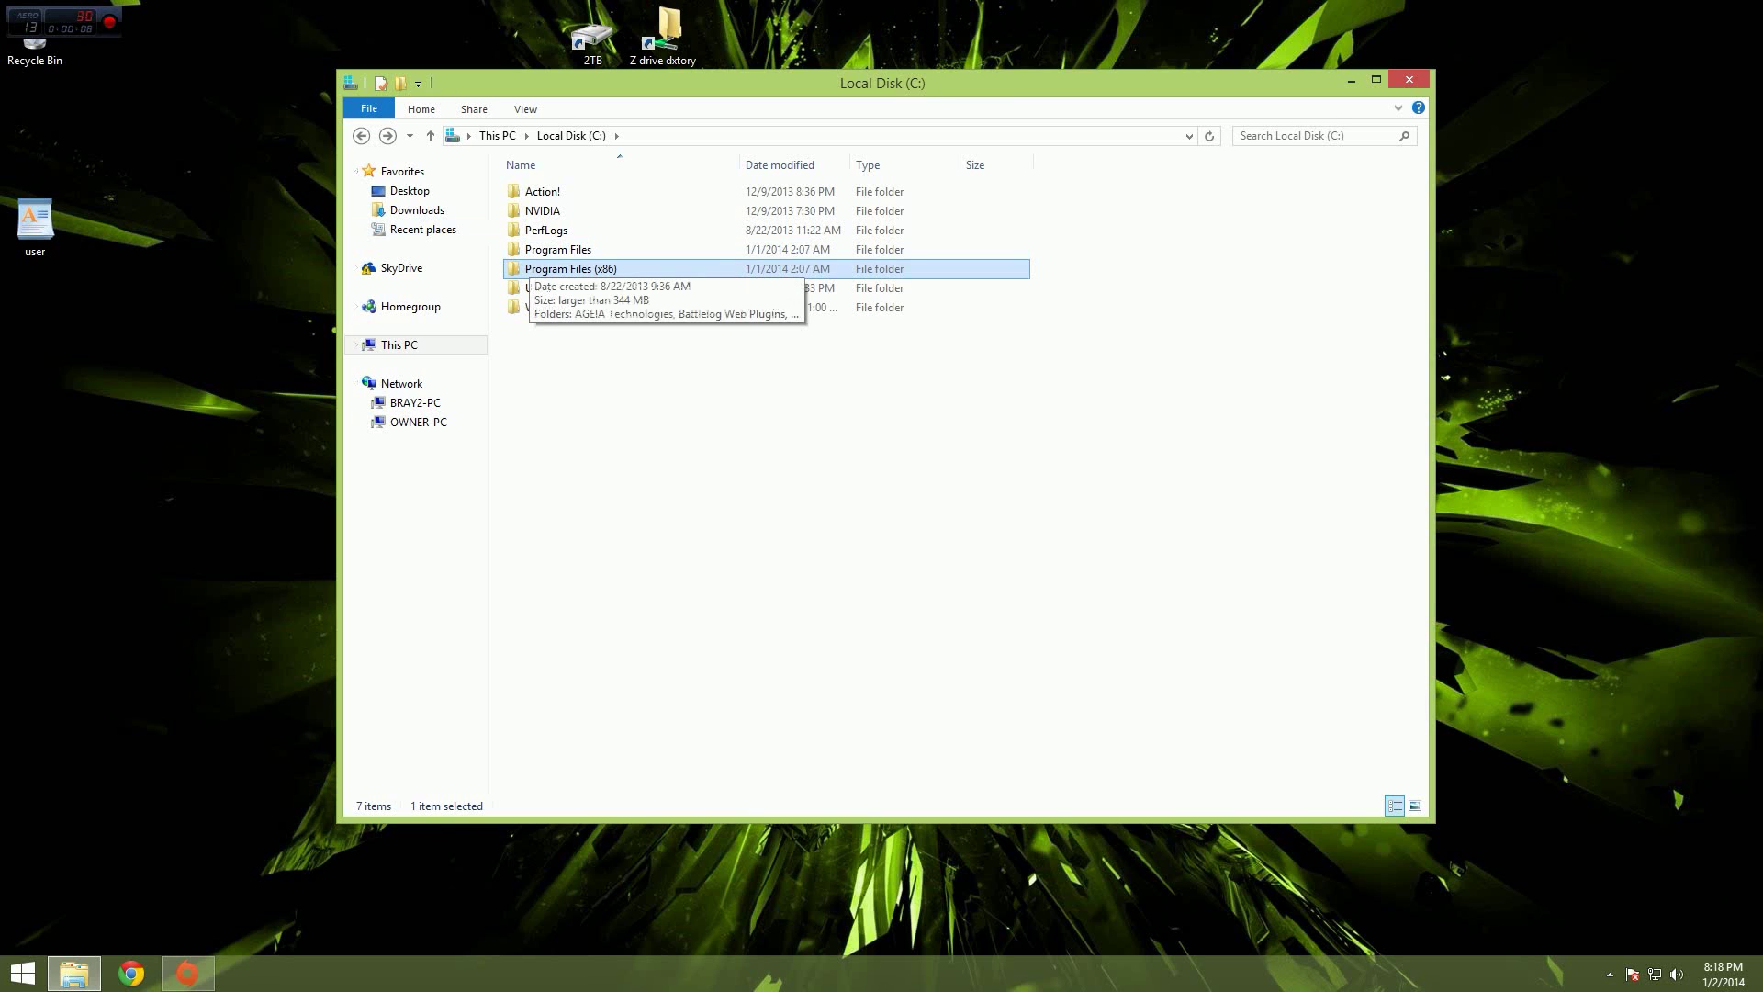
Open Program Files (x86) > Origin Games > Battlefield 4
key(Return)
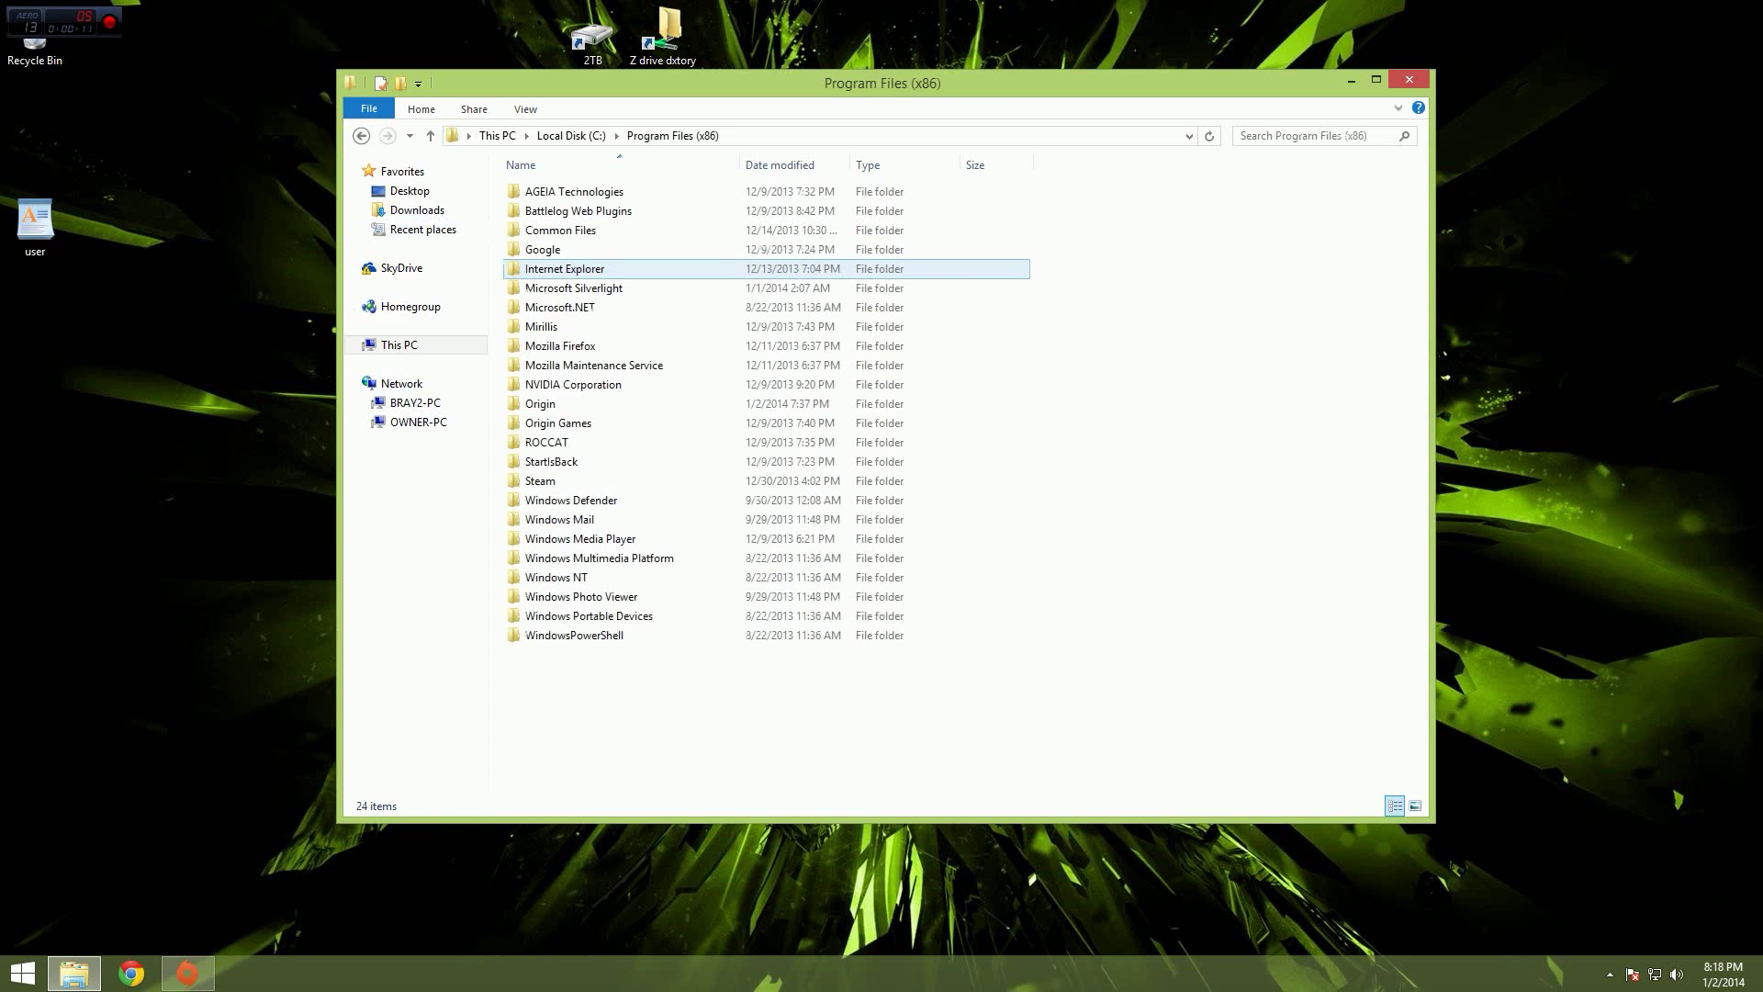
key(Down)
key(Down)
key(Down)
key(Down)
key(Down)
key(Down)
key(Down)
key(Down)
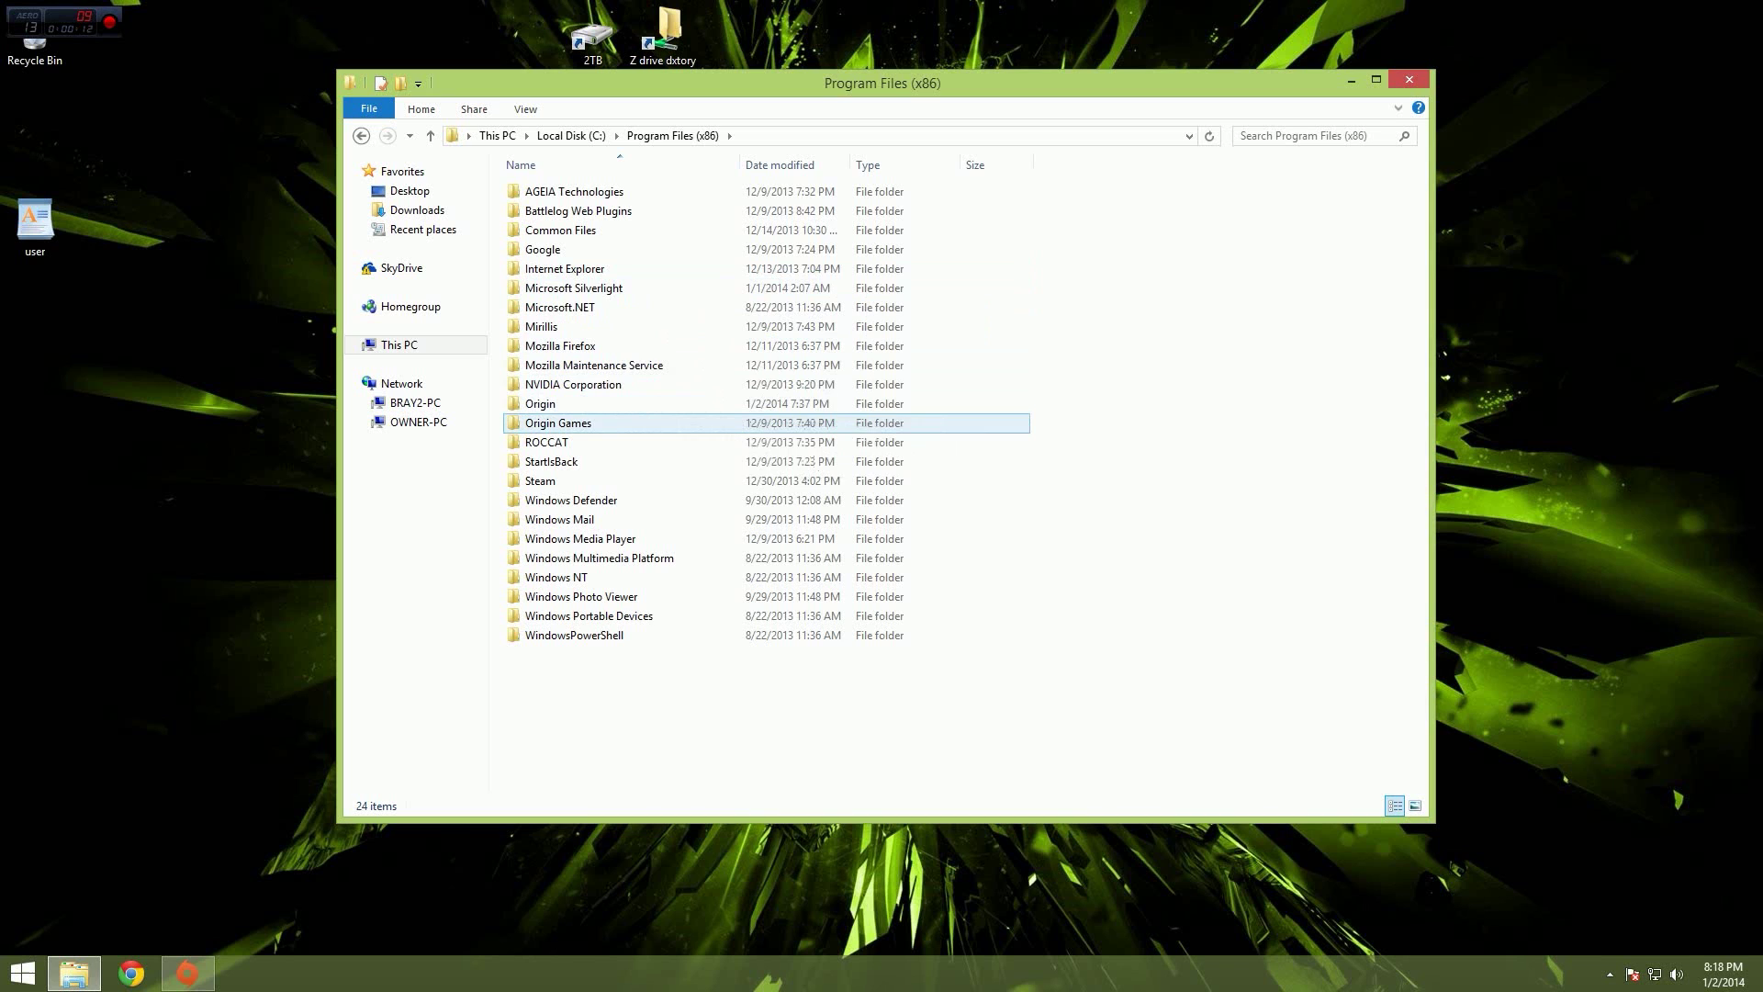
key(Return)
key(Down)
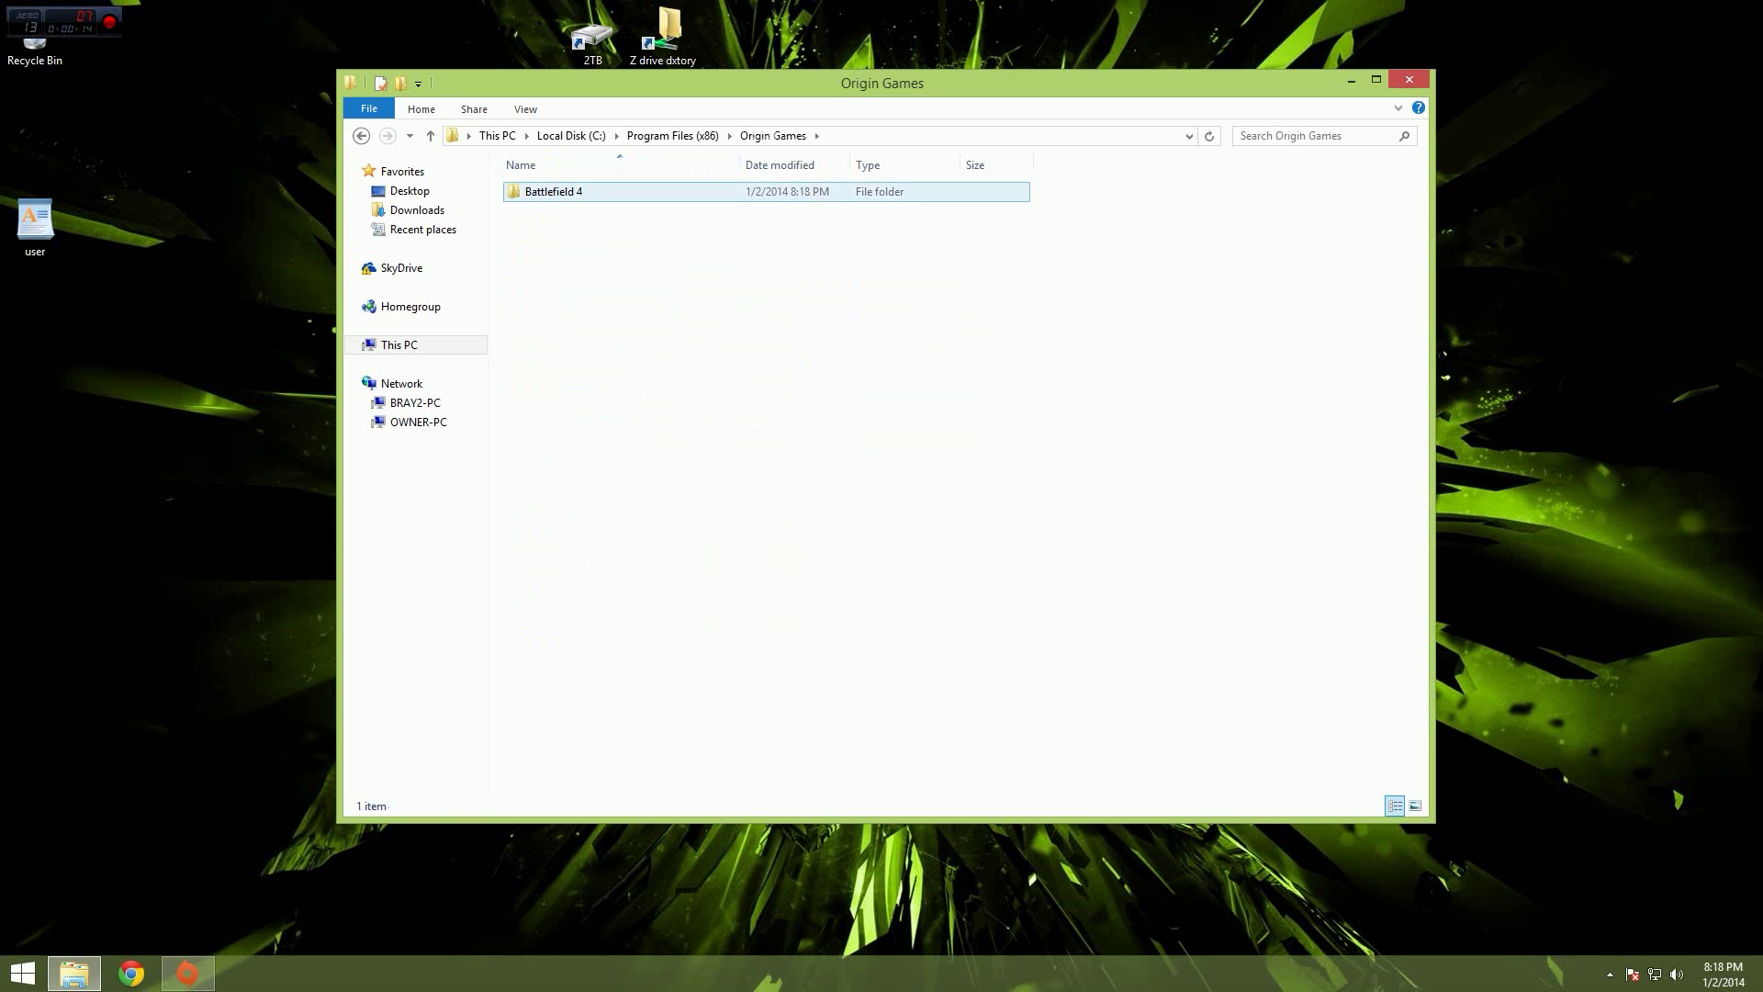
key(Return)
Browse through the files in the Battlefield 4 install folder
key(Down)
key(Down)
key(Down)
key(Down)
key(Down)
key(Down)
key(Down)
key(Down)
key(Down)
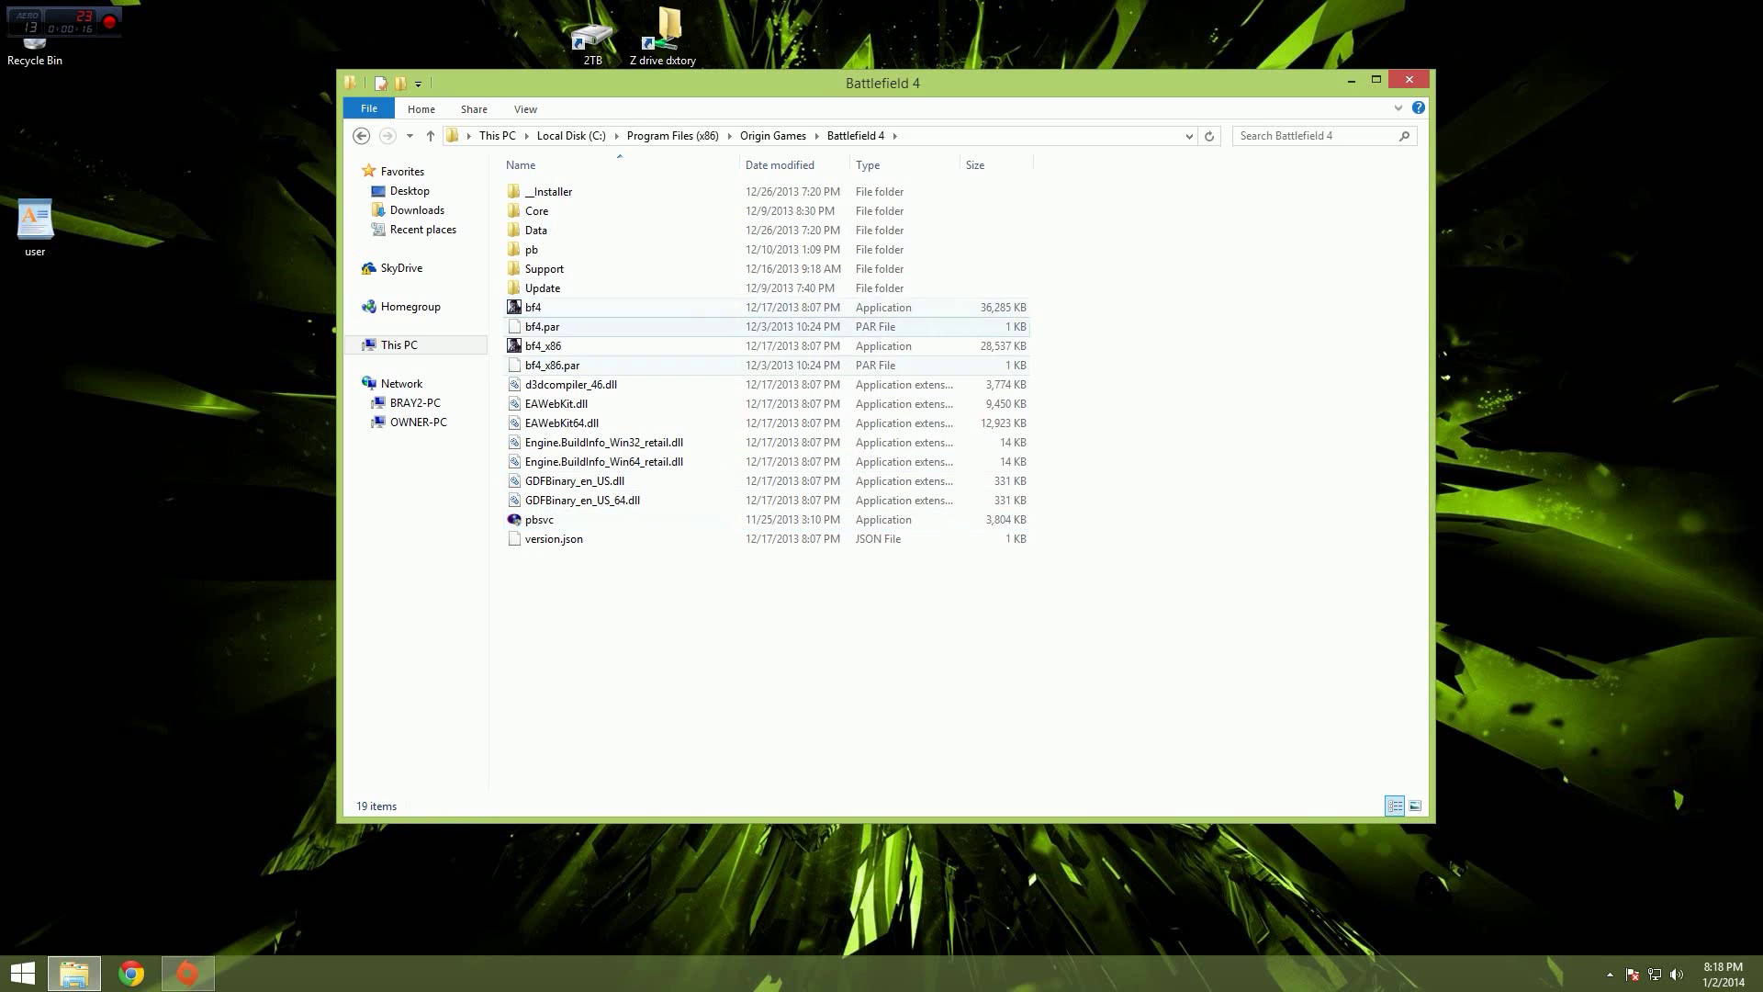
key(Up)
key(Up)
key(Down)
key(Down)
key(Down)
key(Down)
key(Down)
key(Down)
key(Down)
key(Down)
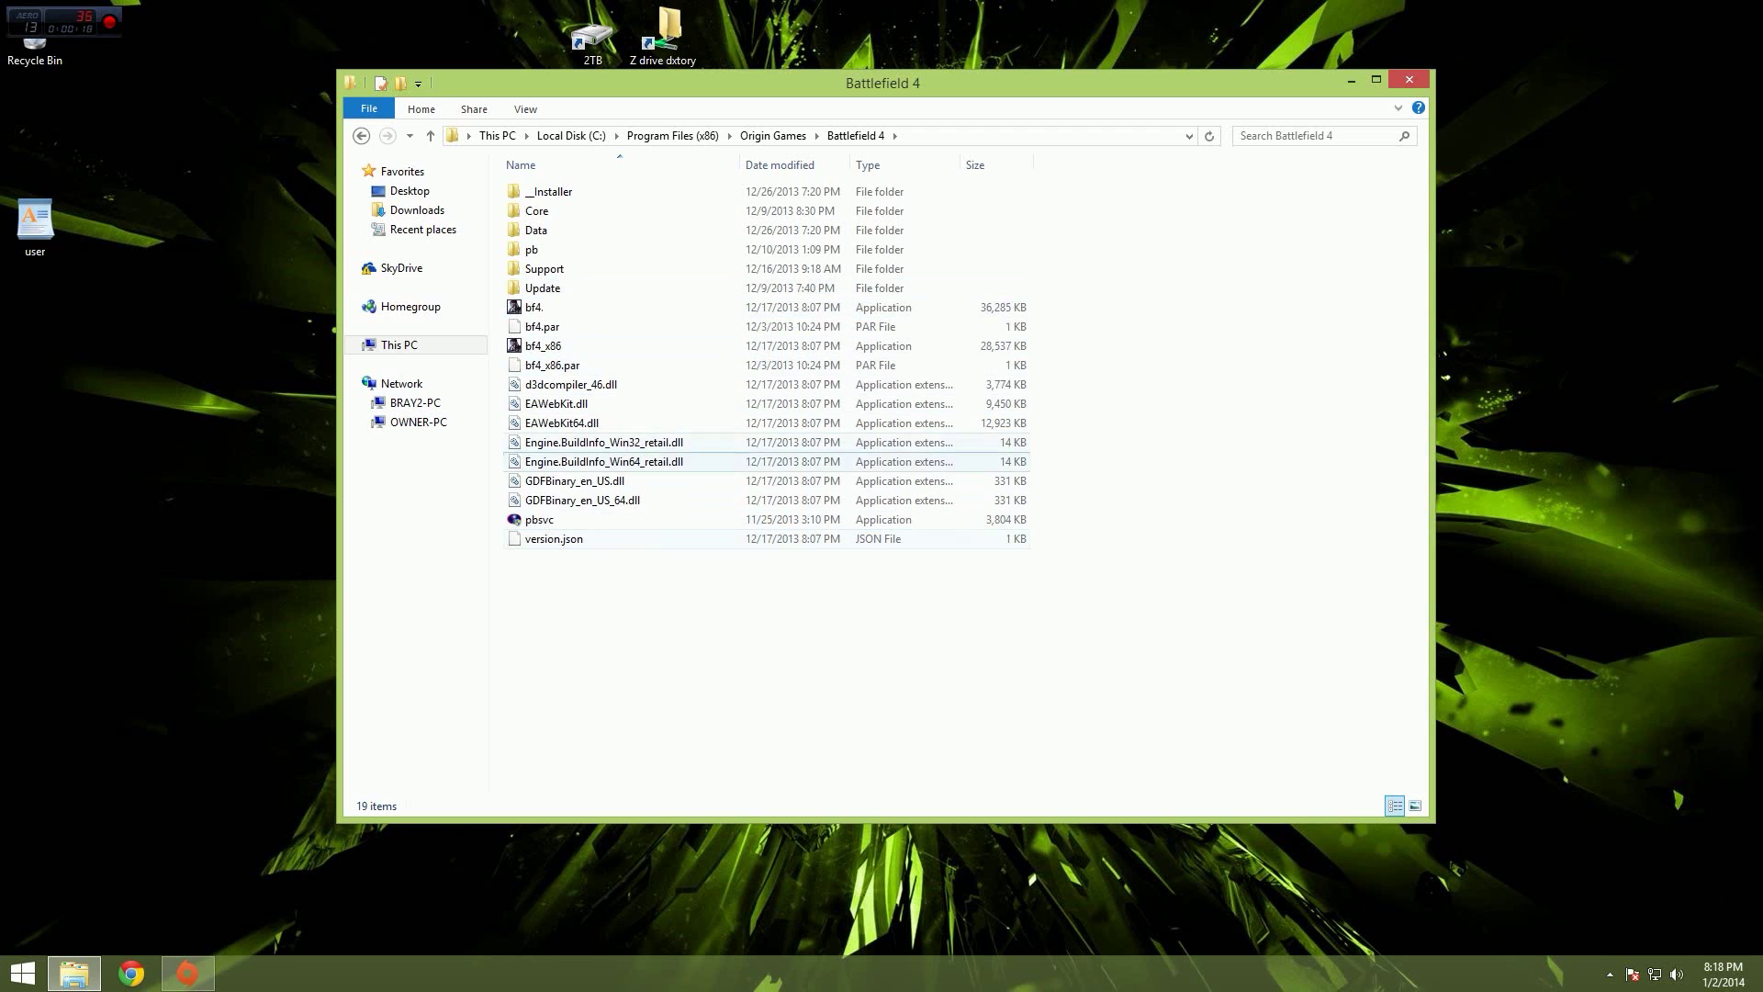
key(Up)
key(Up)
key(Up)
key(Up)
key(Up)
key(Up)
key(Up)
key(Down)
key(Down)
key(Down)
key(Down)
key(Down)
key(Down)
key(Down)
key(Down)
key(Down)
key(Down)
key(Down)
key(Up)
key(Up)
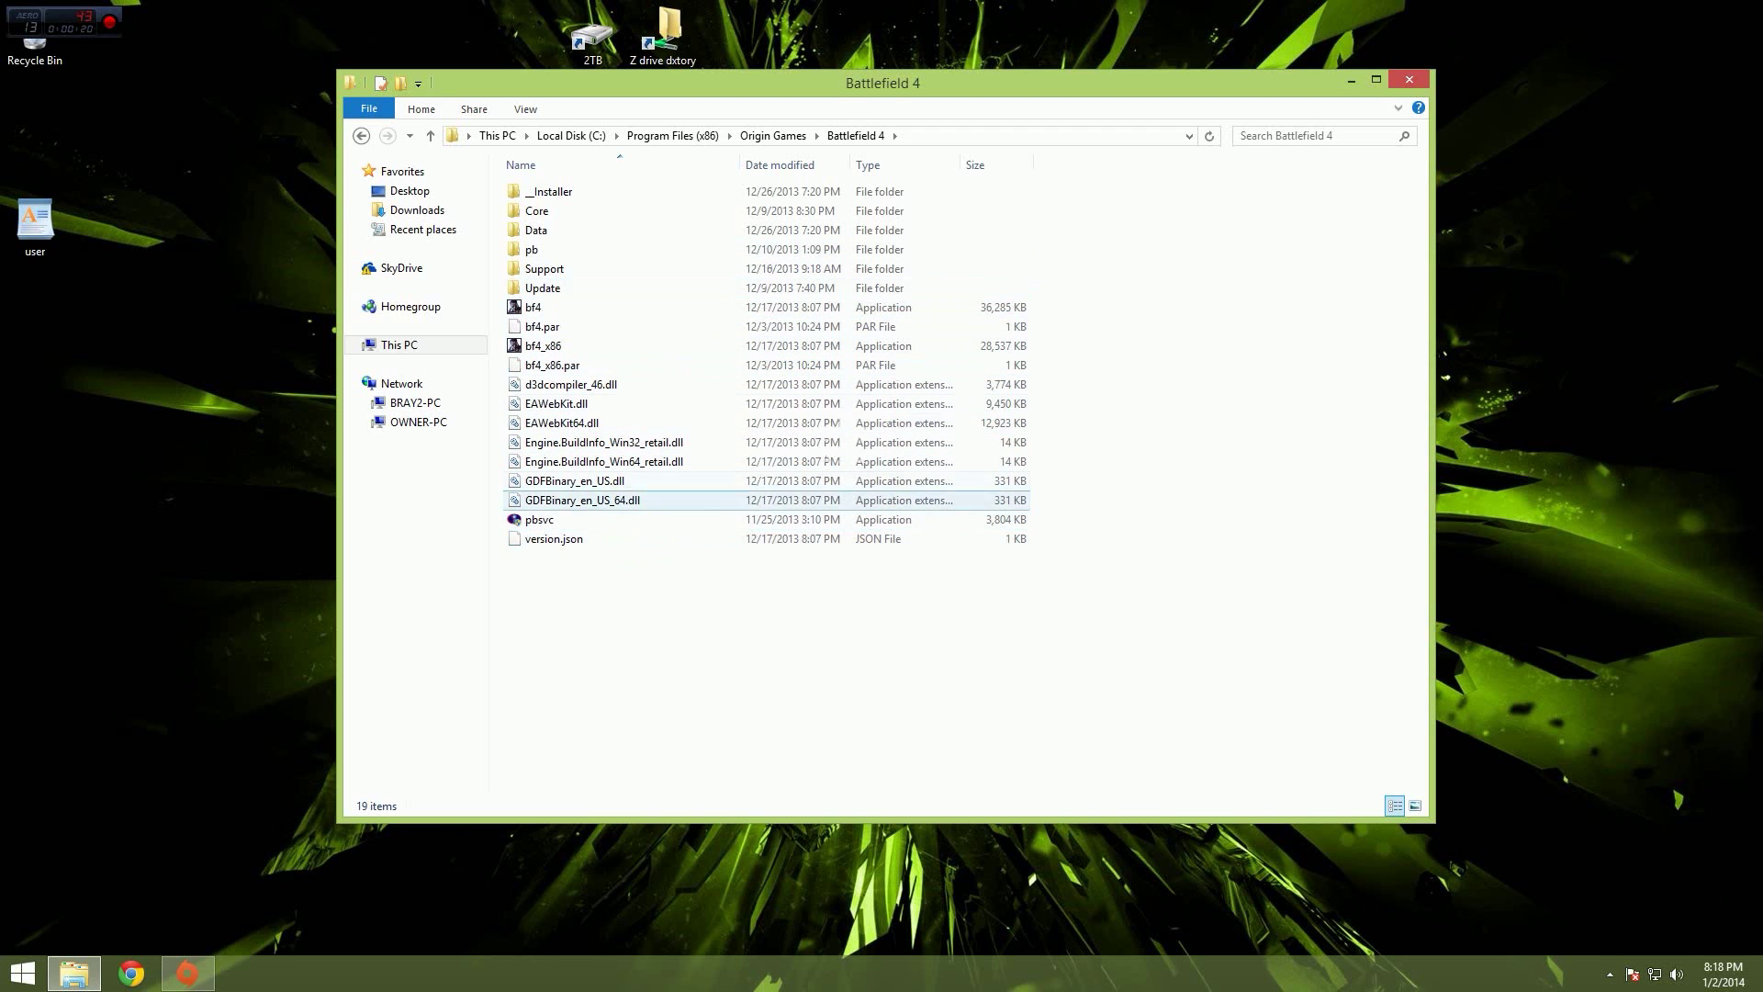
key(Down)
key(Down)
key(Up)
key(Up)
key(Up)
key(Up)
key(Up)
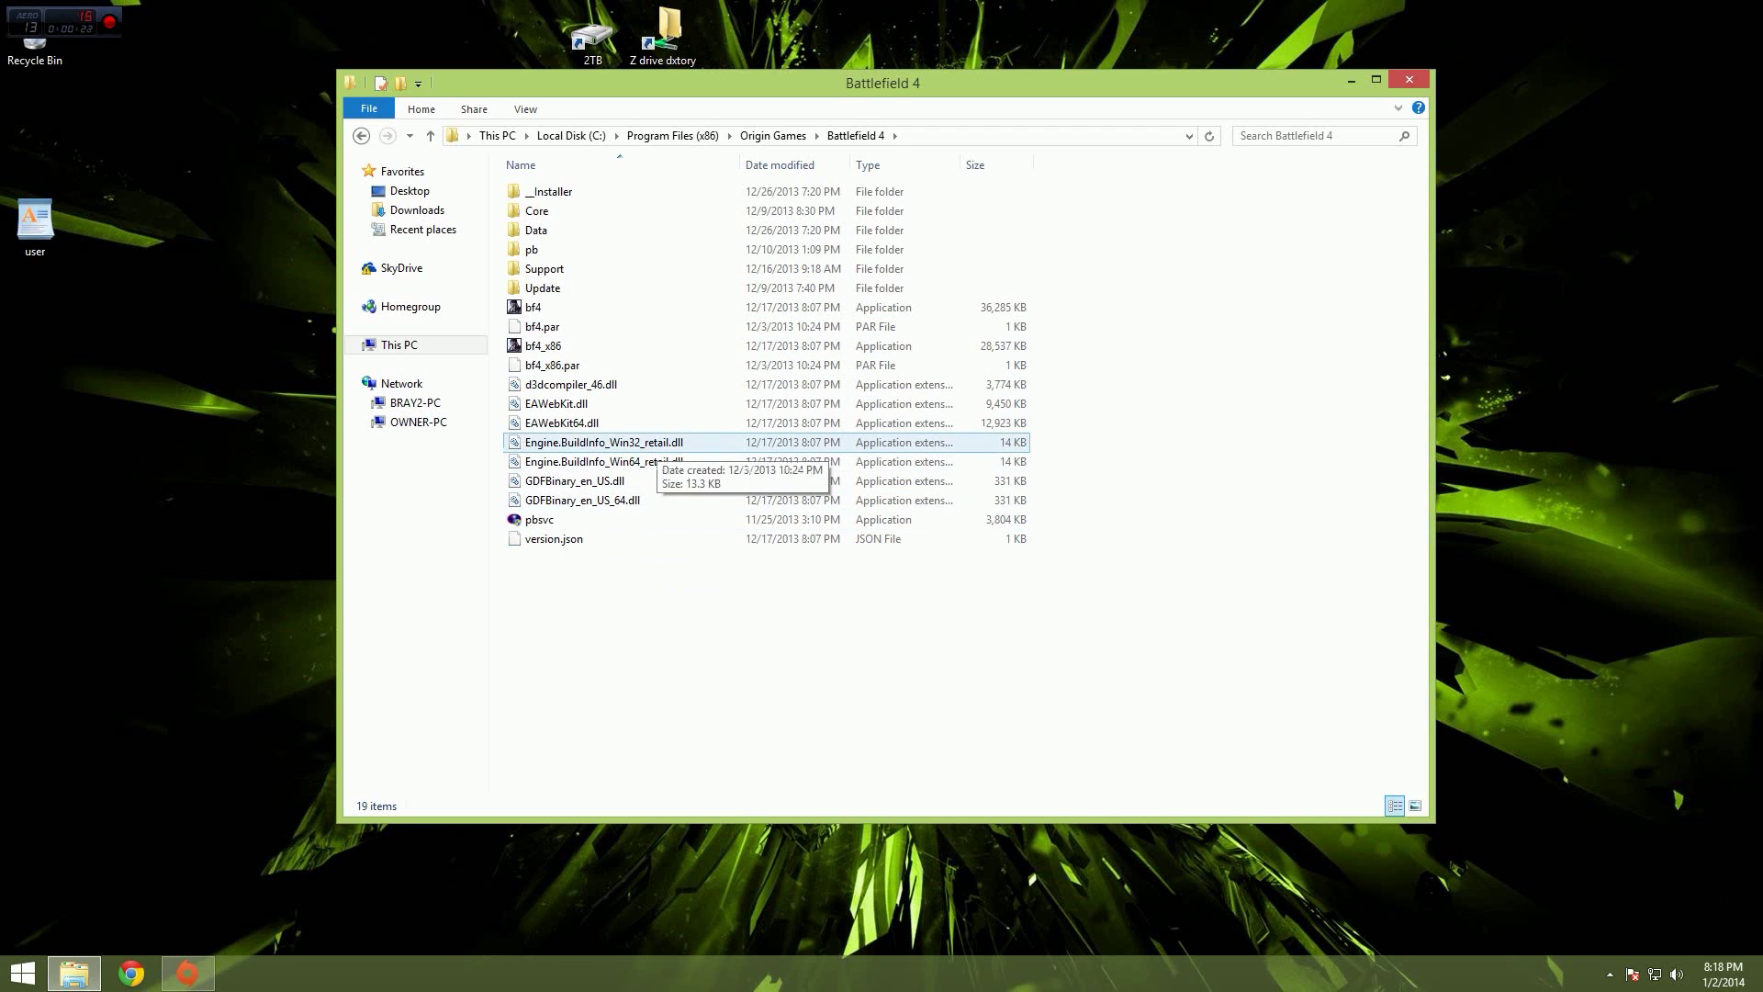
key(Up)
key(Up)
key(Up)
key(Up)
key(Up)
key(Up)
key(Up)
key(Up)
key(Up)
key(Up)
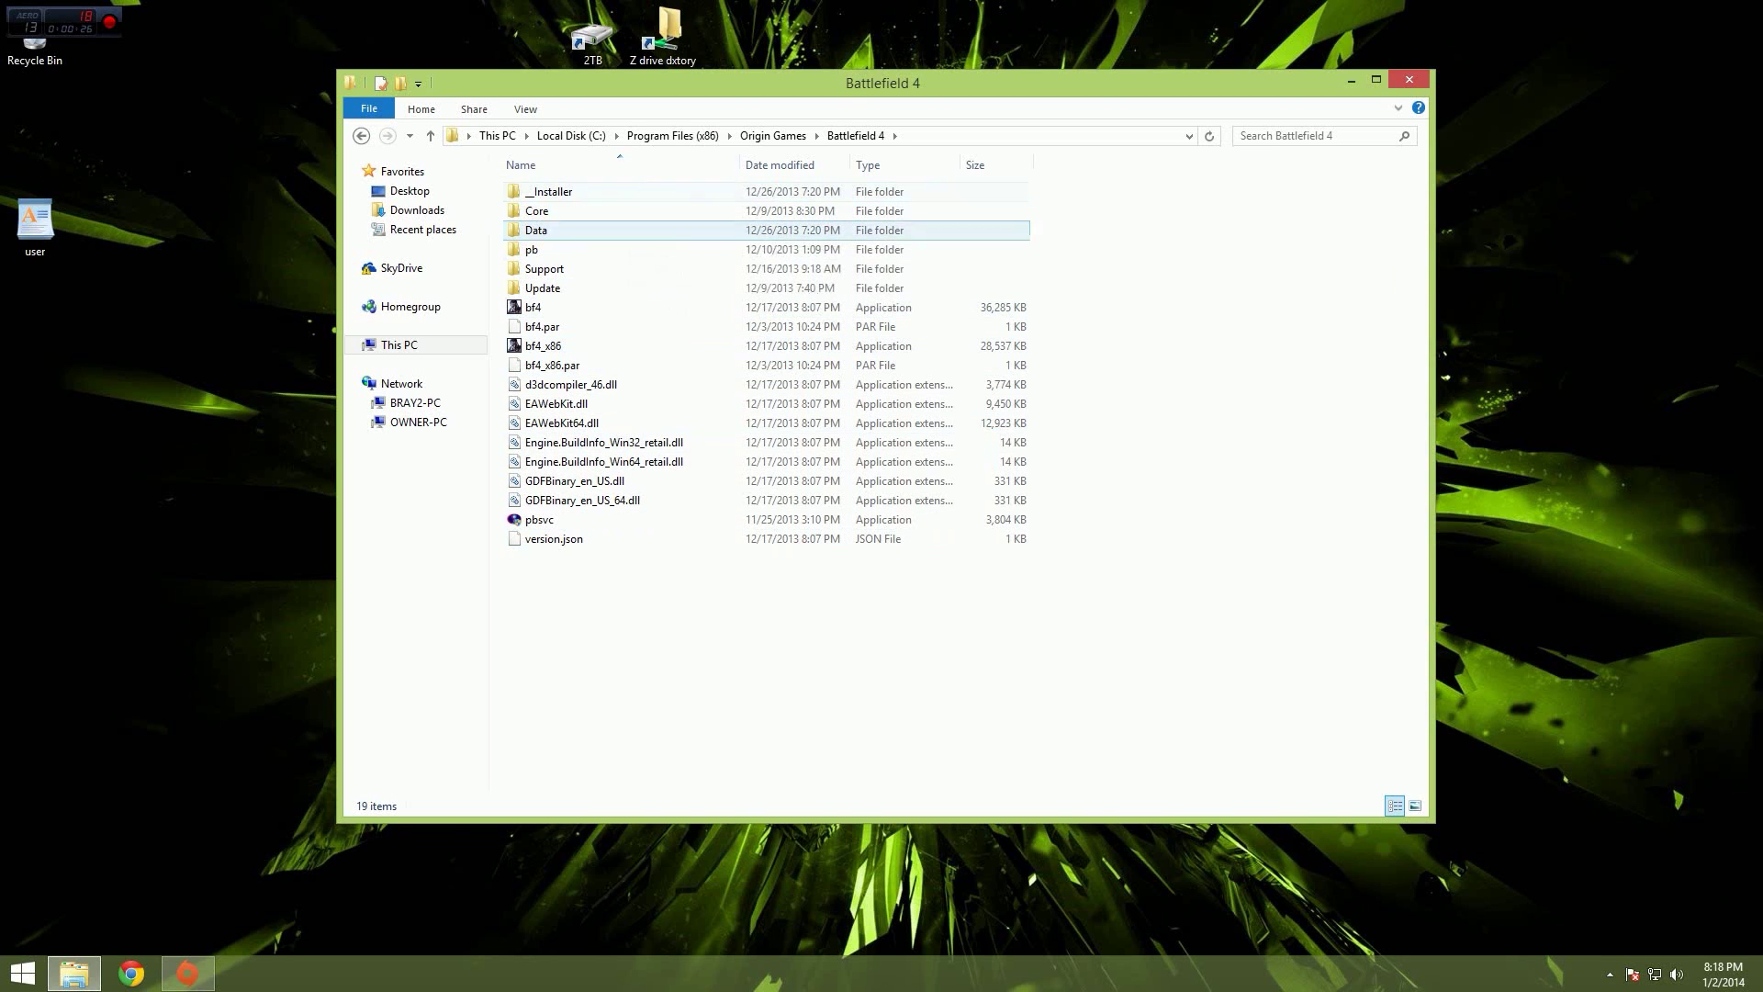
Add a new text document named 'user' to the Battlefield 4 folder
right_click(550, 638)
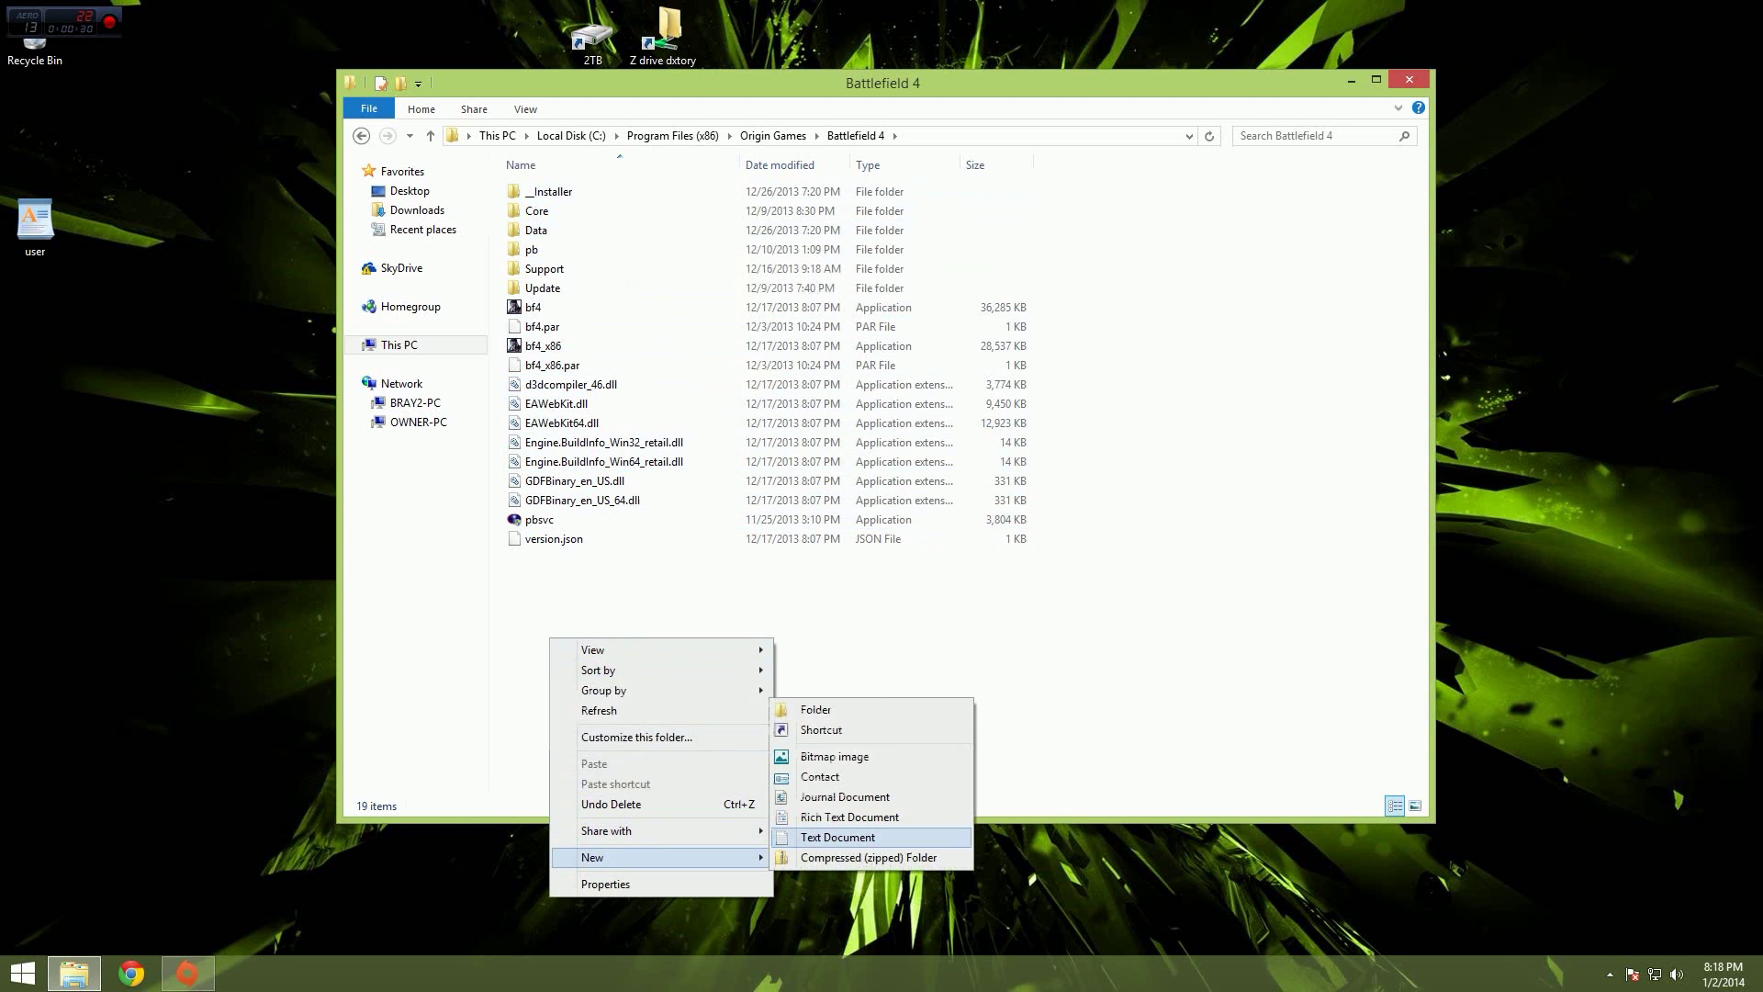
key(Return)
text(u)
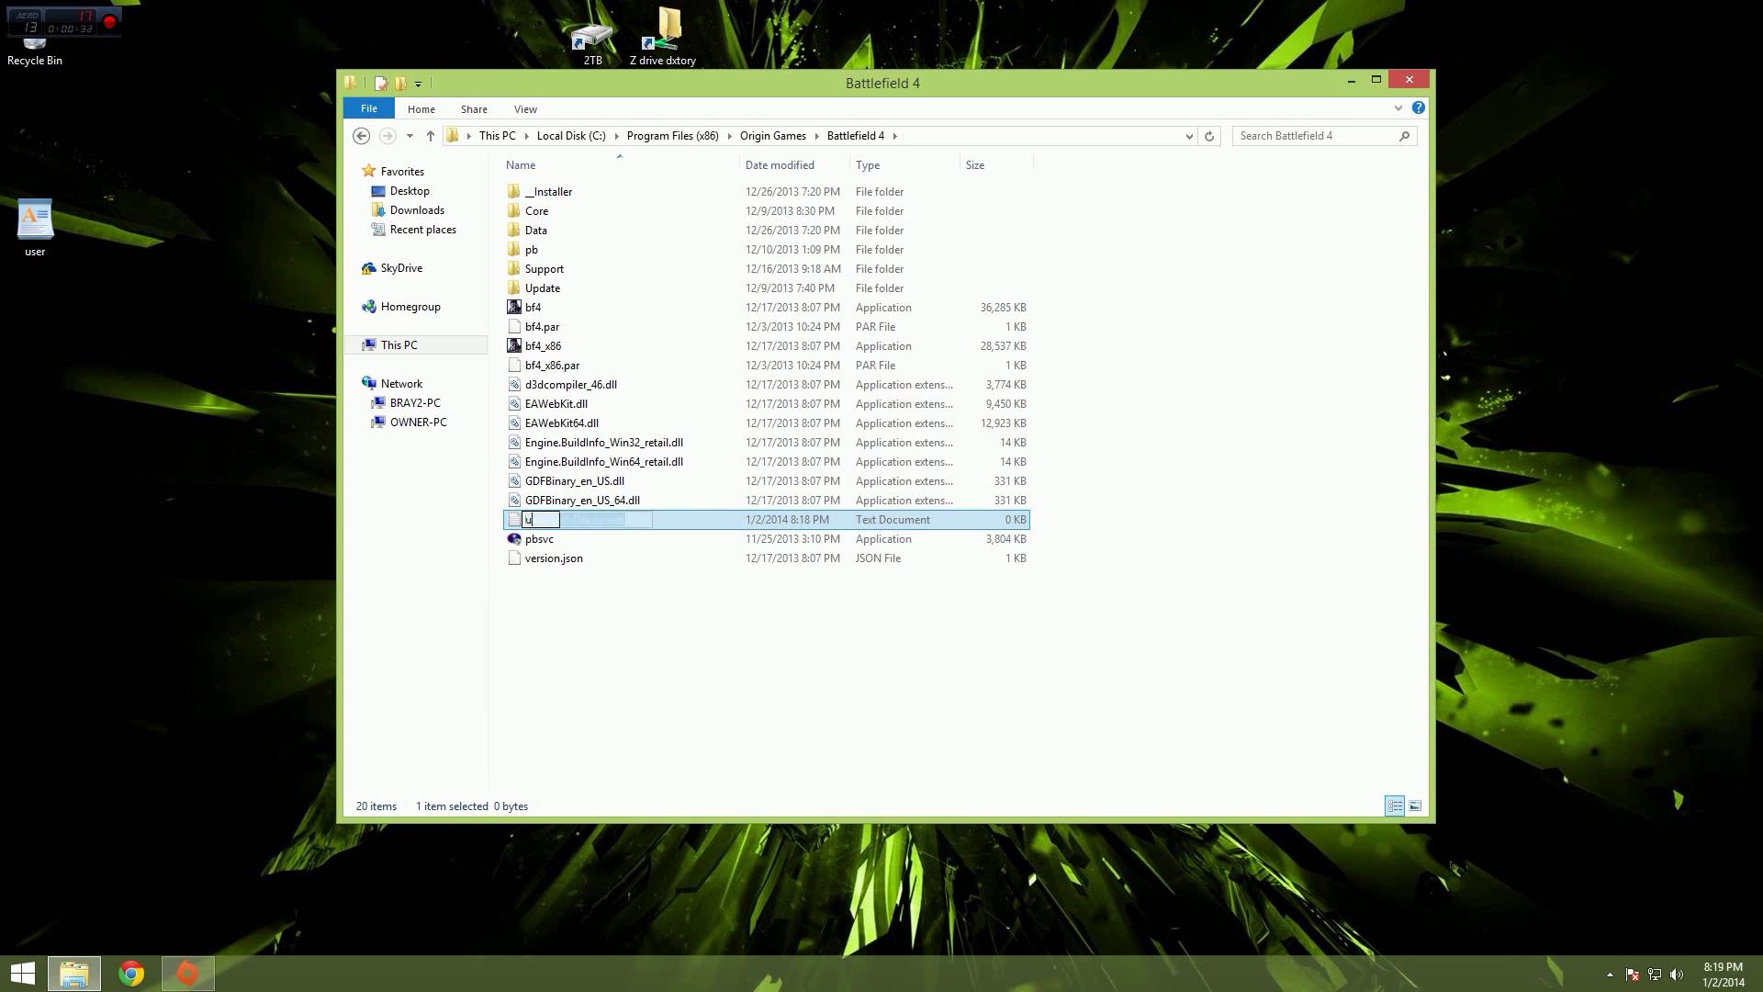
text(ser)
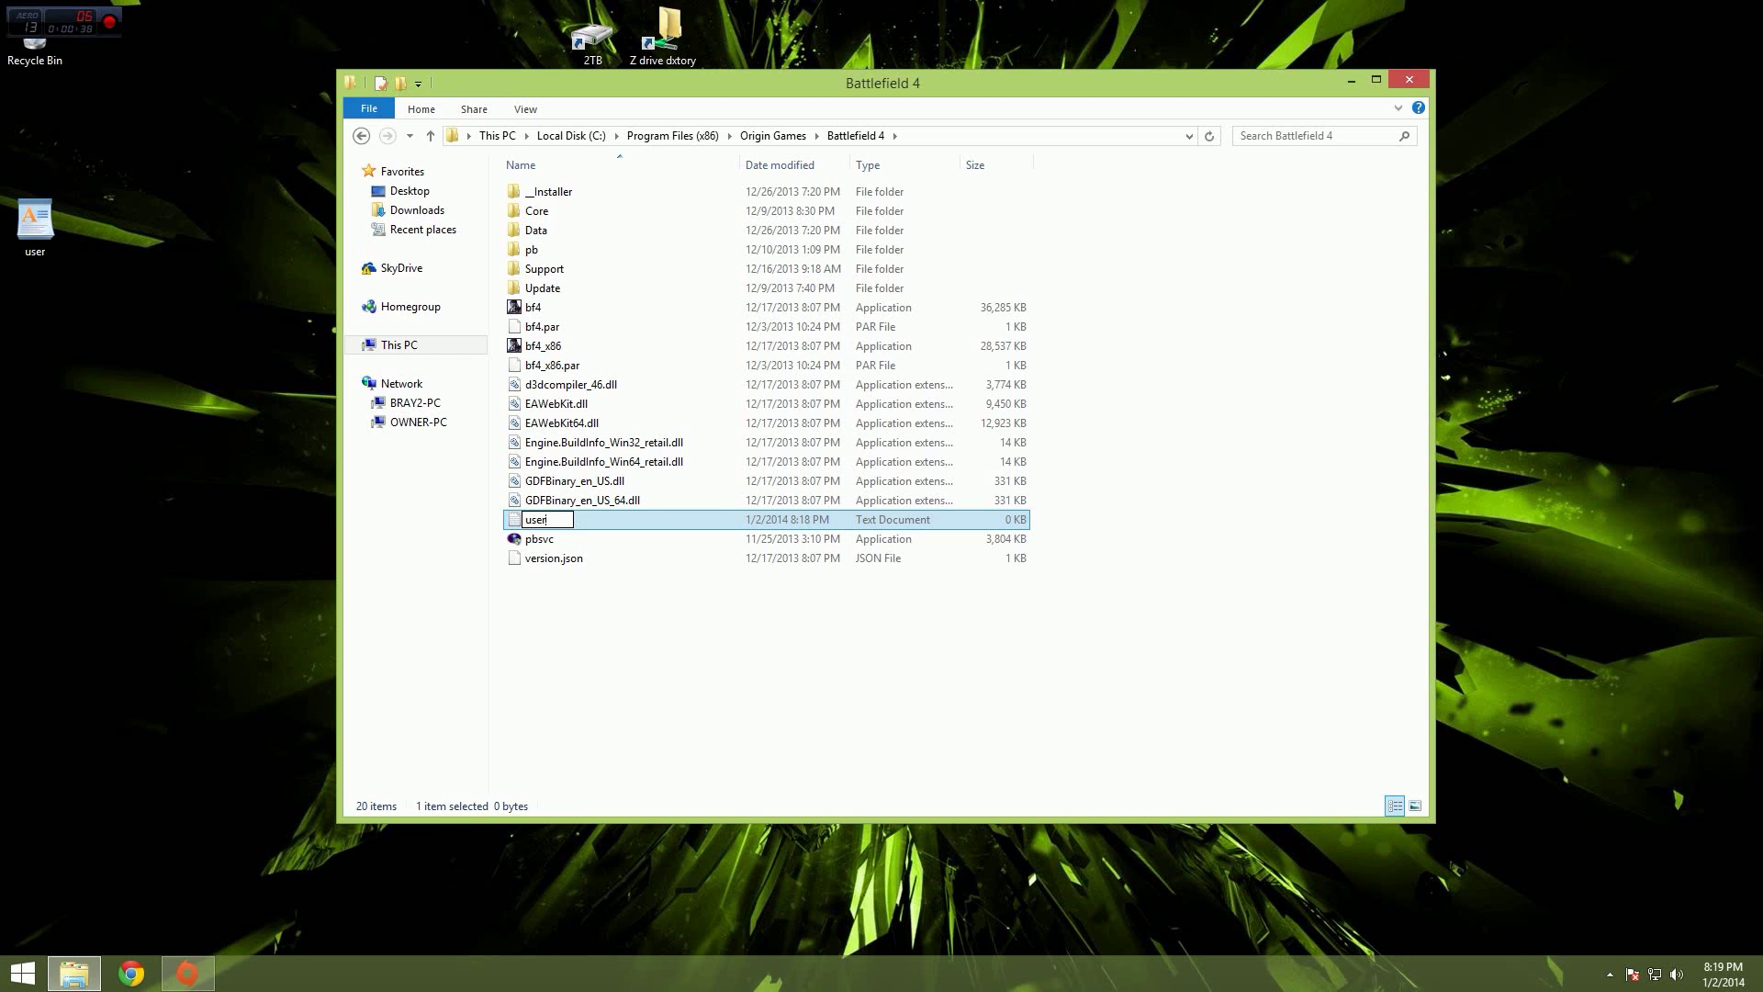
key(Return)
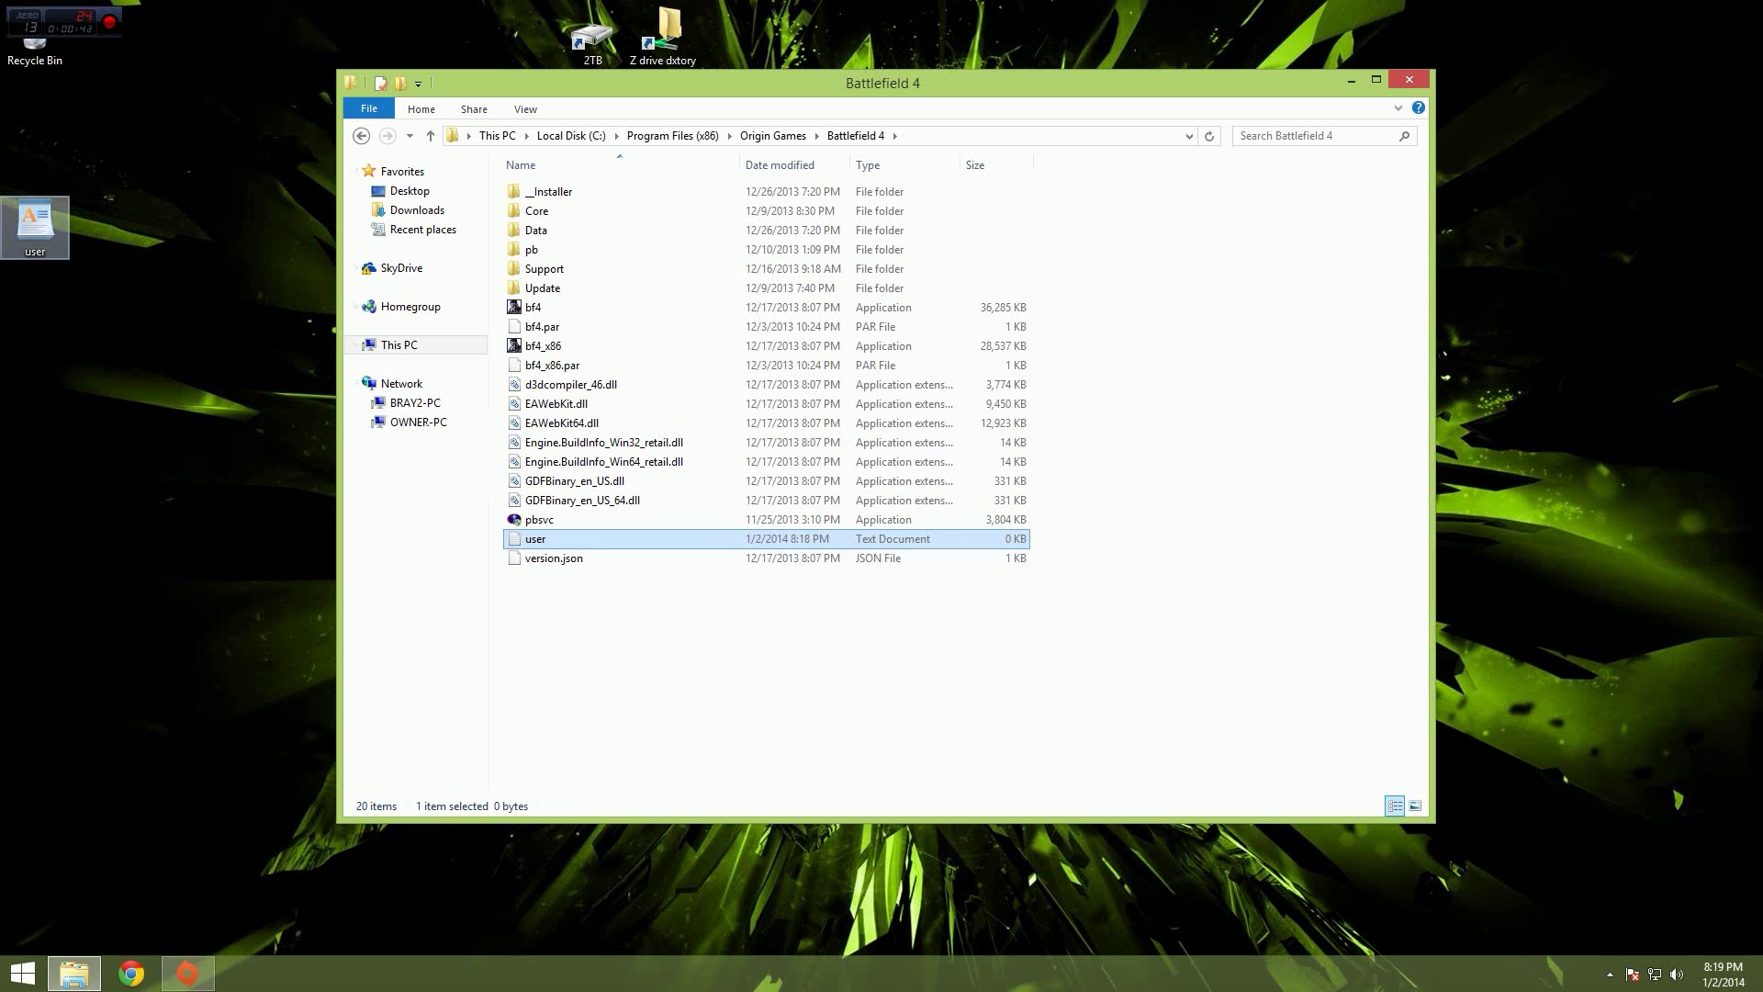
Open the desktop user file in WordPad, arrange it beside the folder window, then maximize WordPad
double_click(35, 225)
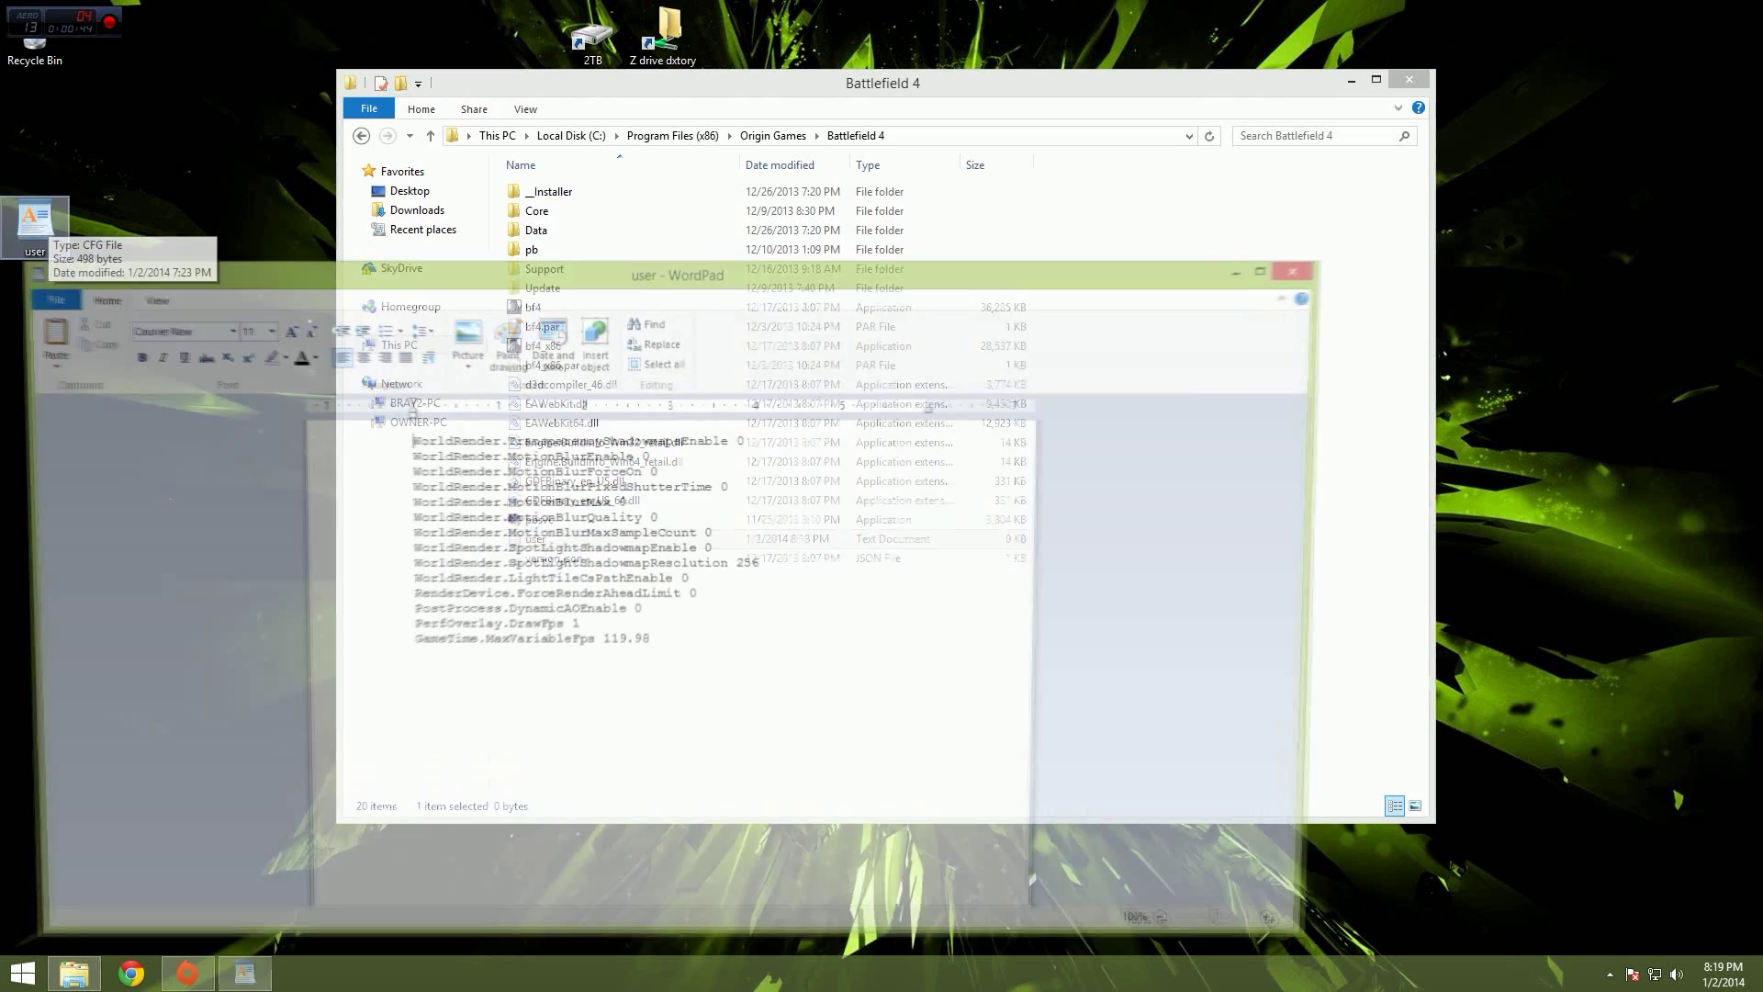
drag(606, 291, 467, 262)
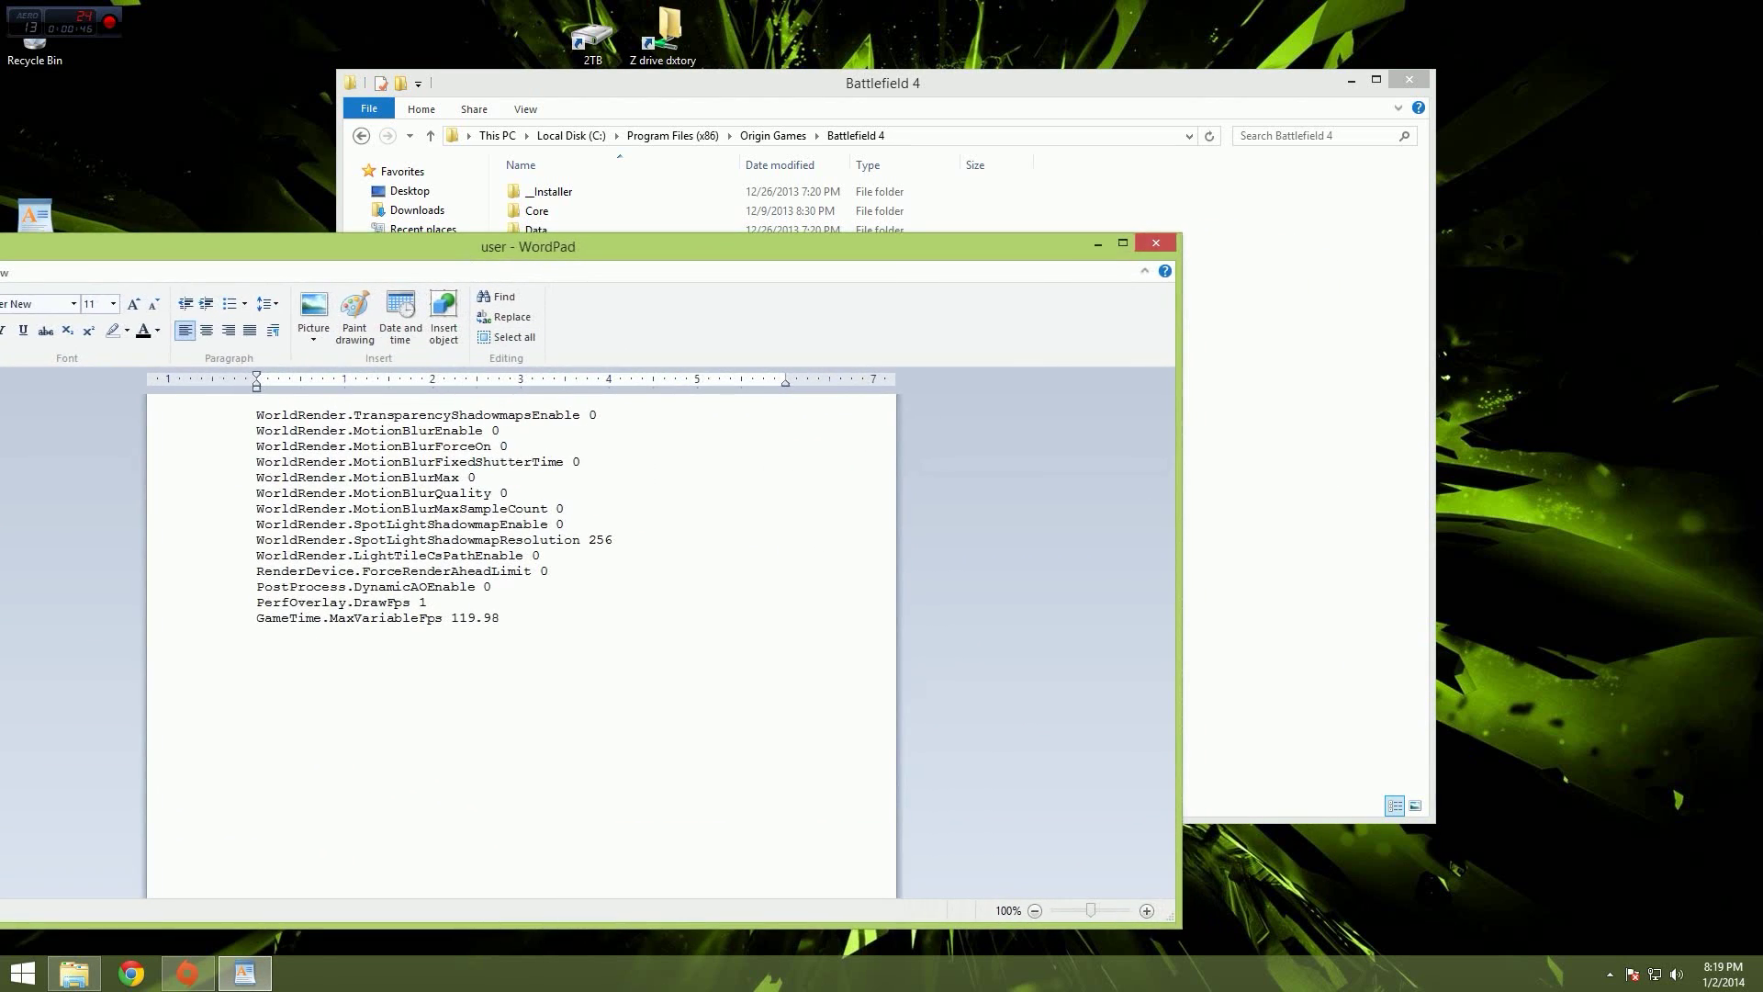
click(642, 83)
drag(642, 83, 929, 59)
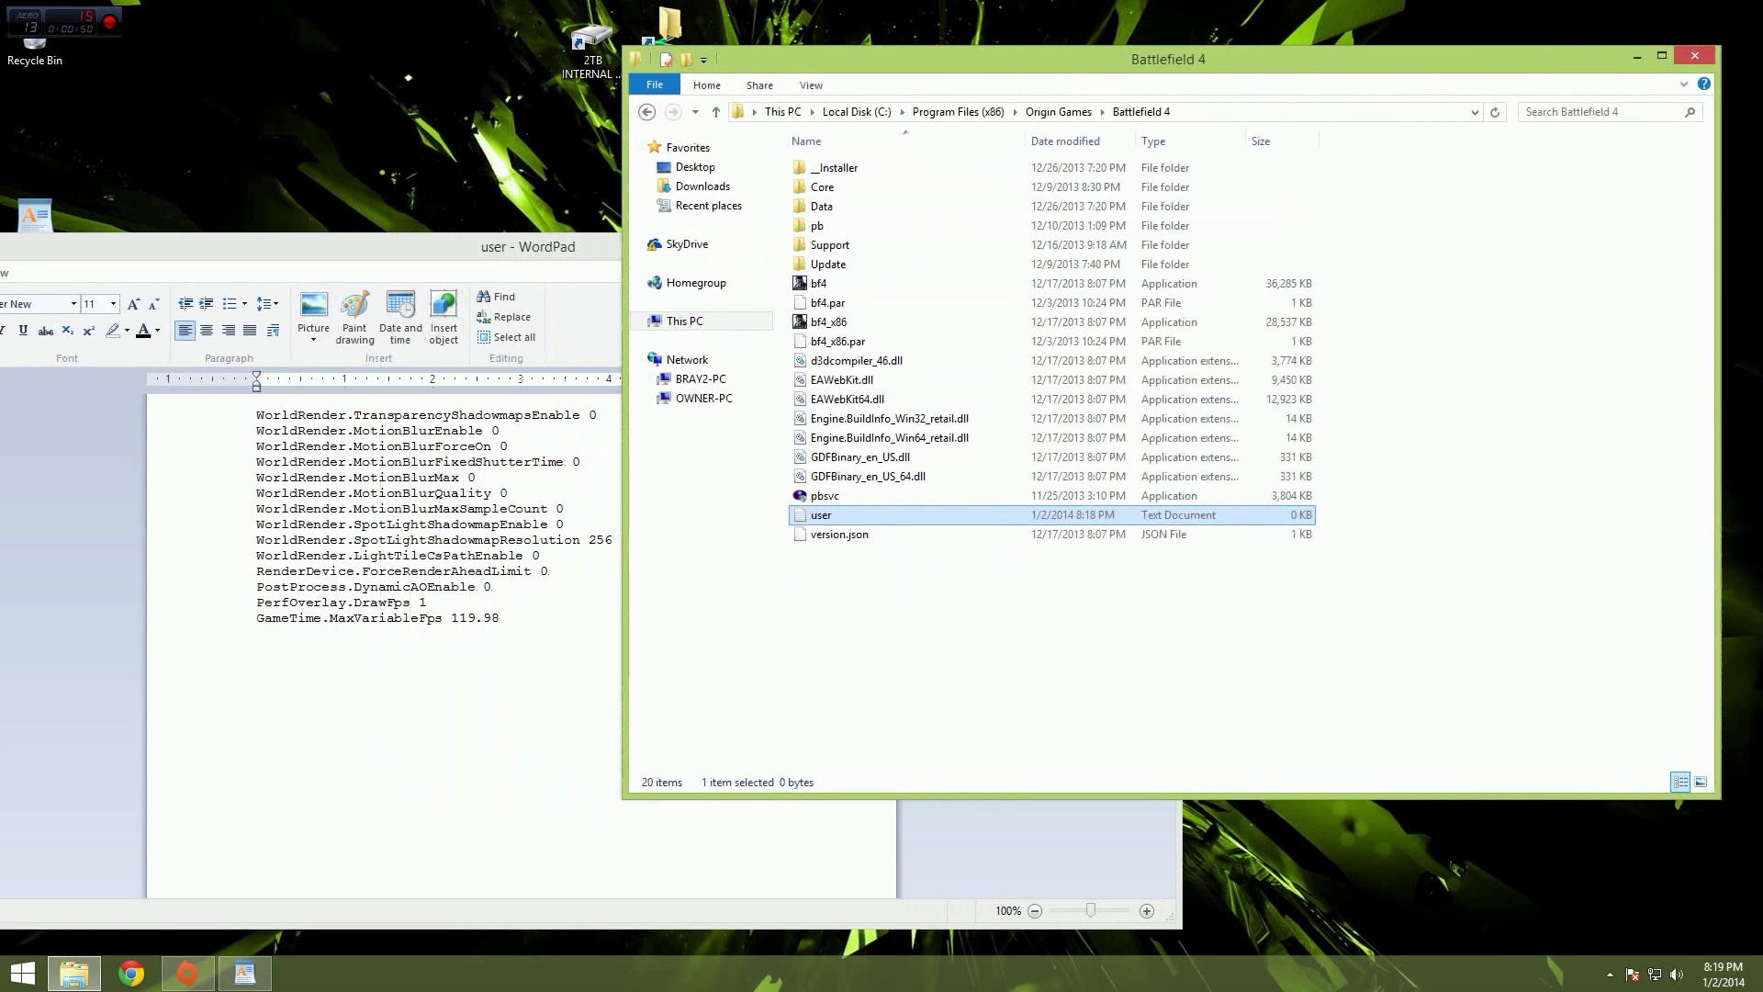
click(394, 246)
drag(394, 246, 465, 202)
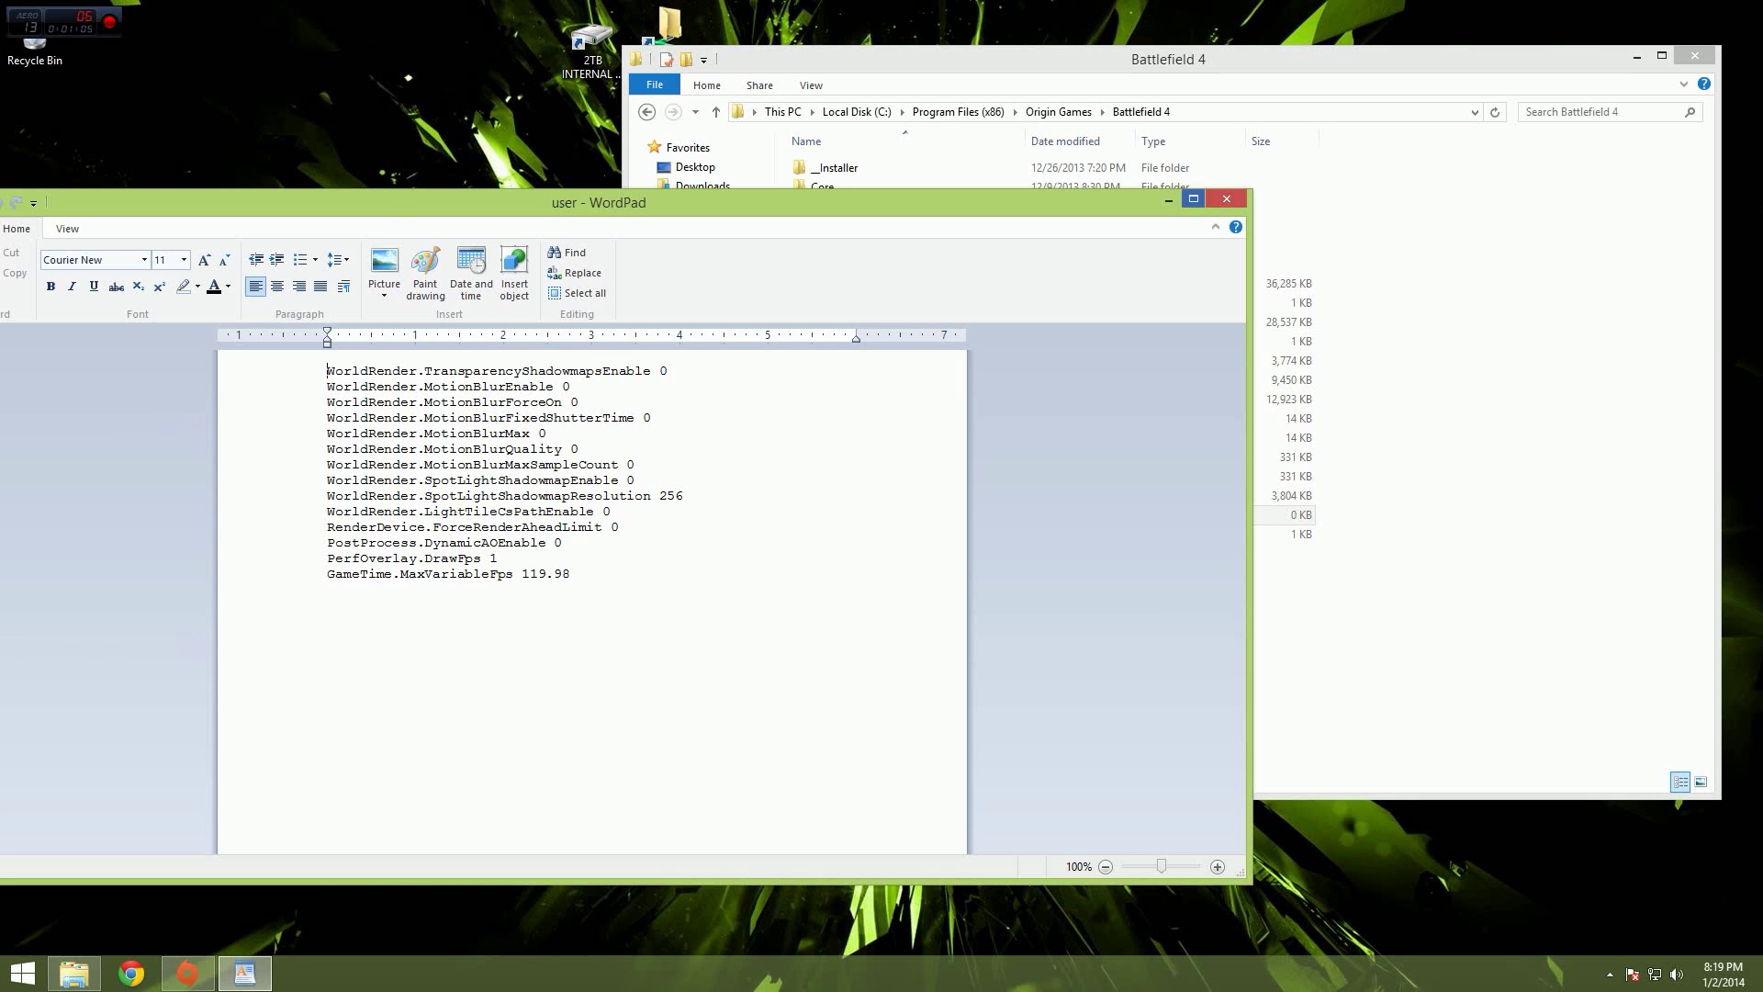
click(1193, 198)
scroll(881, 551, up, 2)
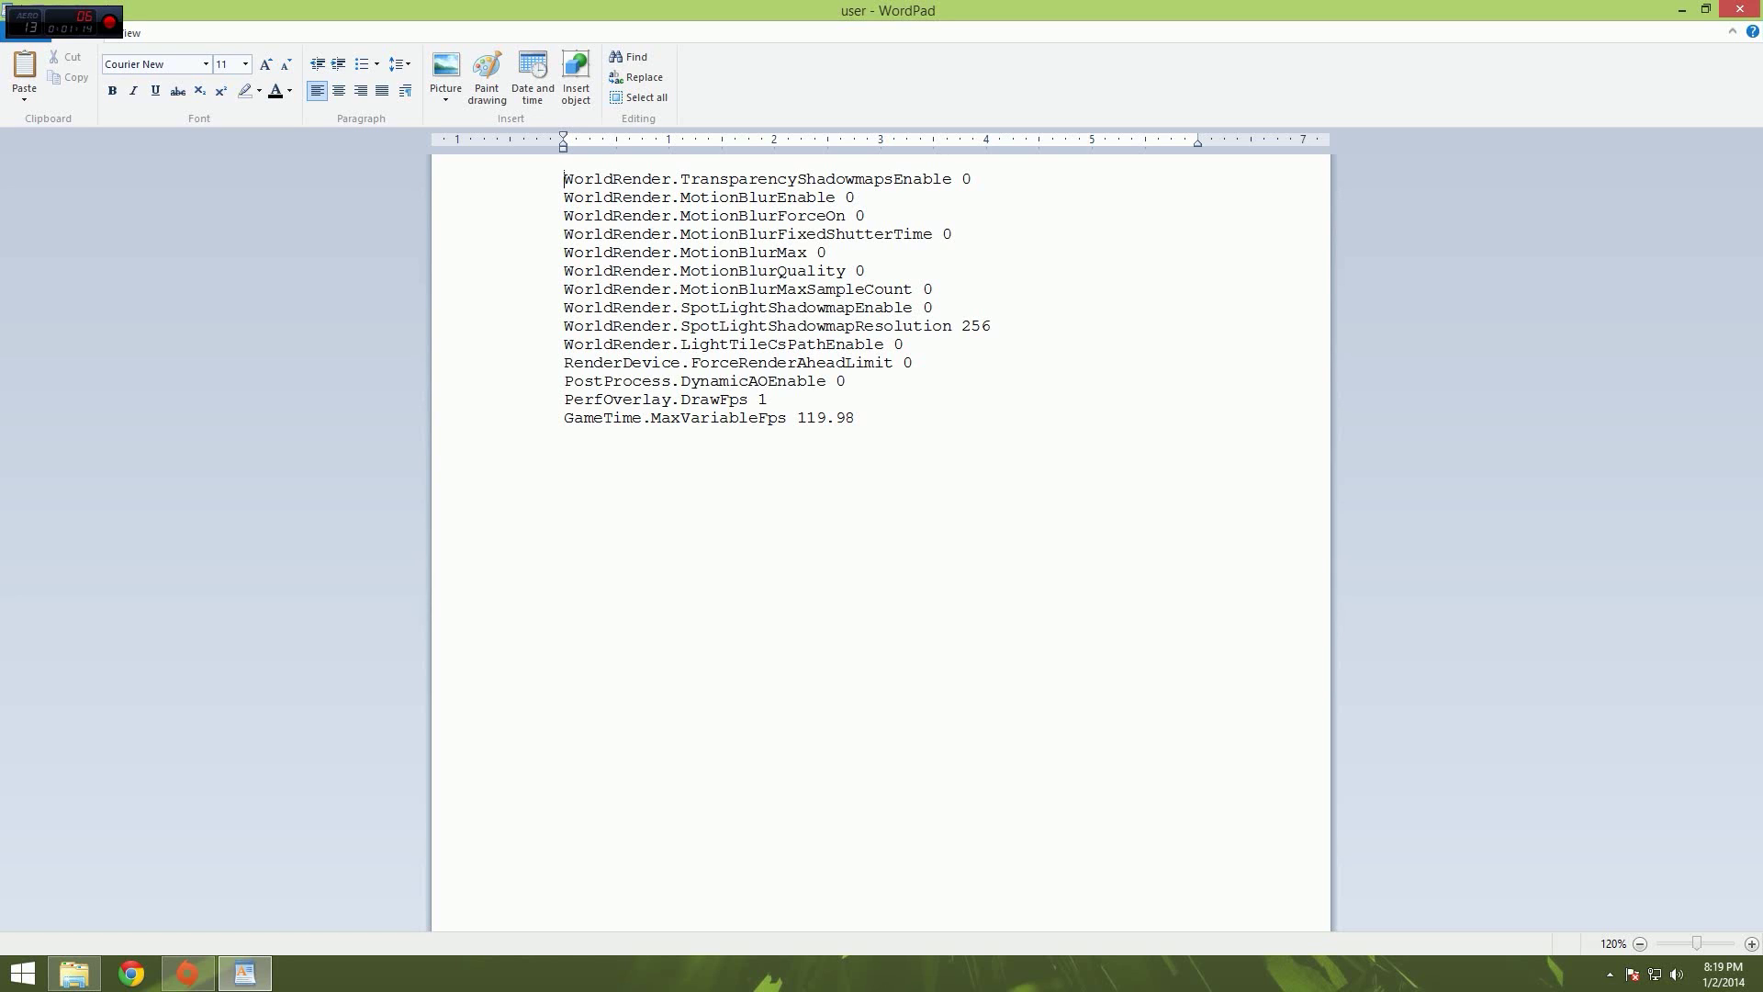
Select the PerfOverlay.DrawFps 1 line, then only its value 1
drag(767, 400, 563, 400)
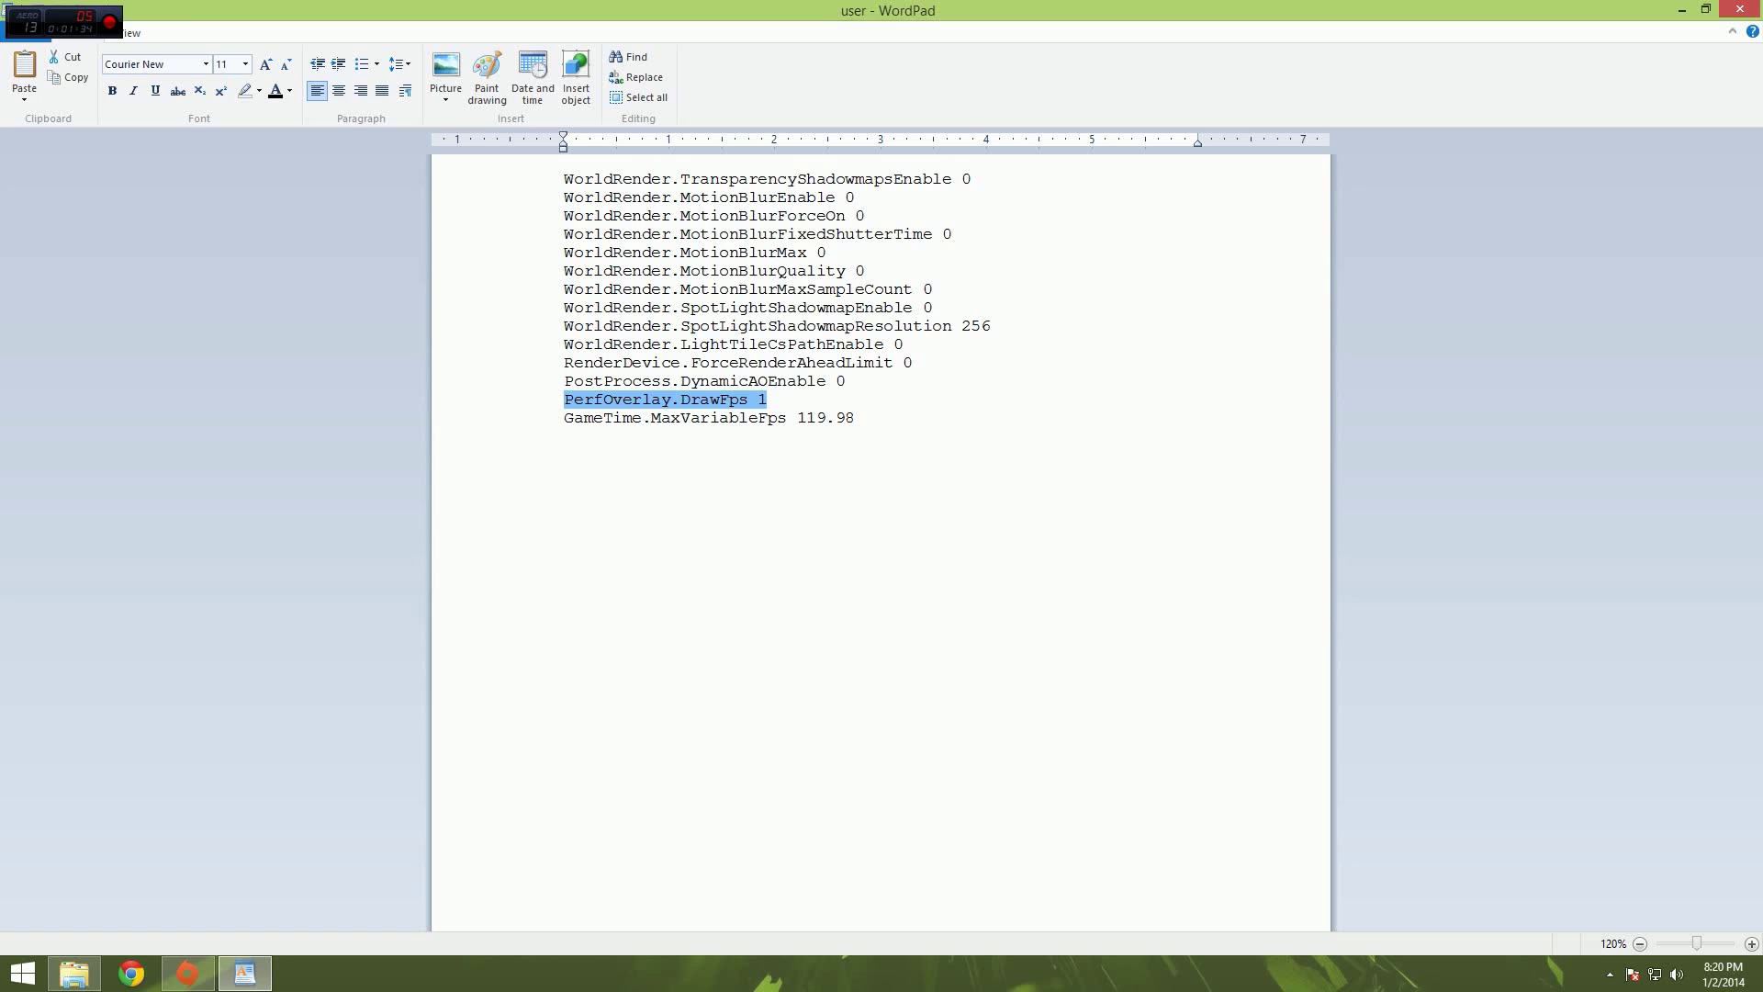
key(Right)
key(shift+Left)
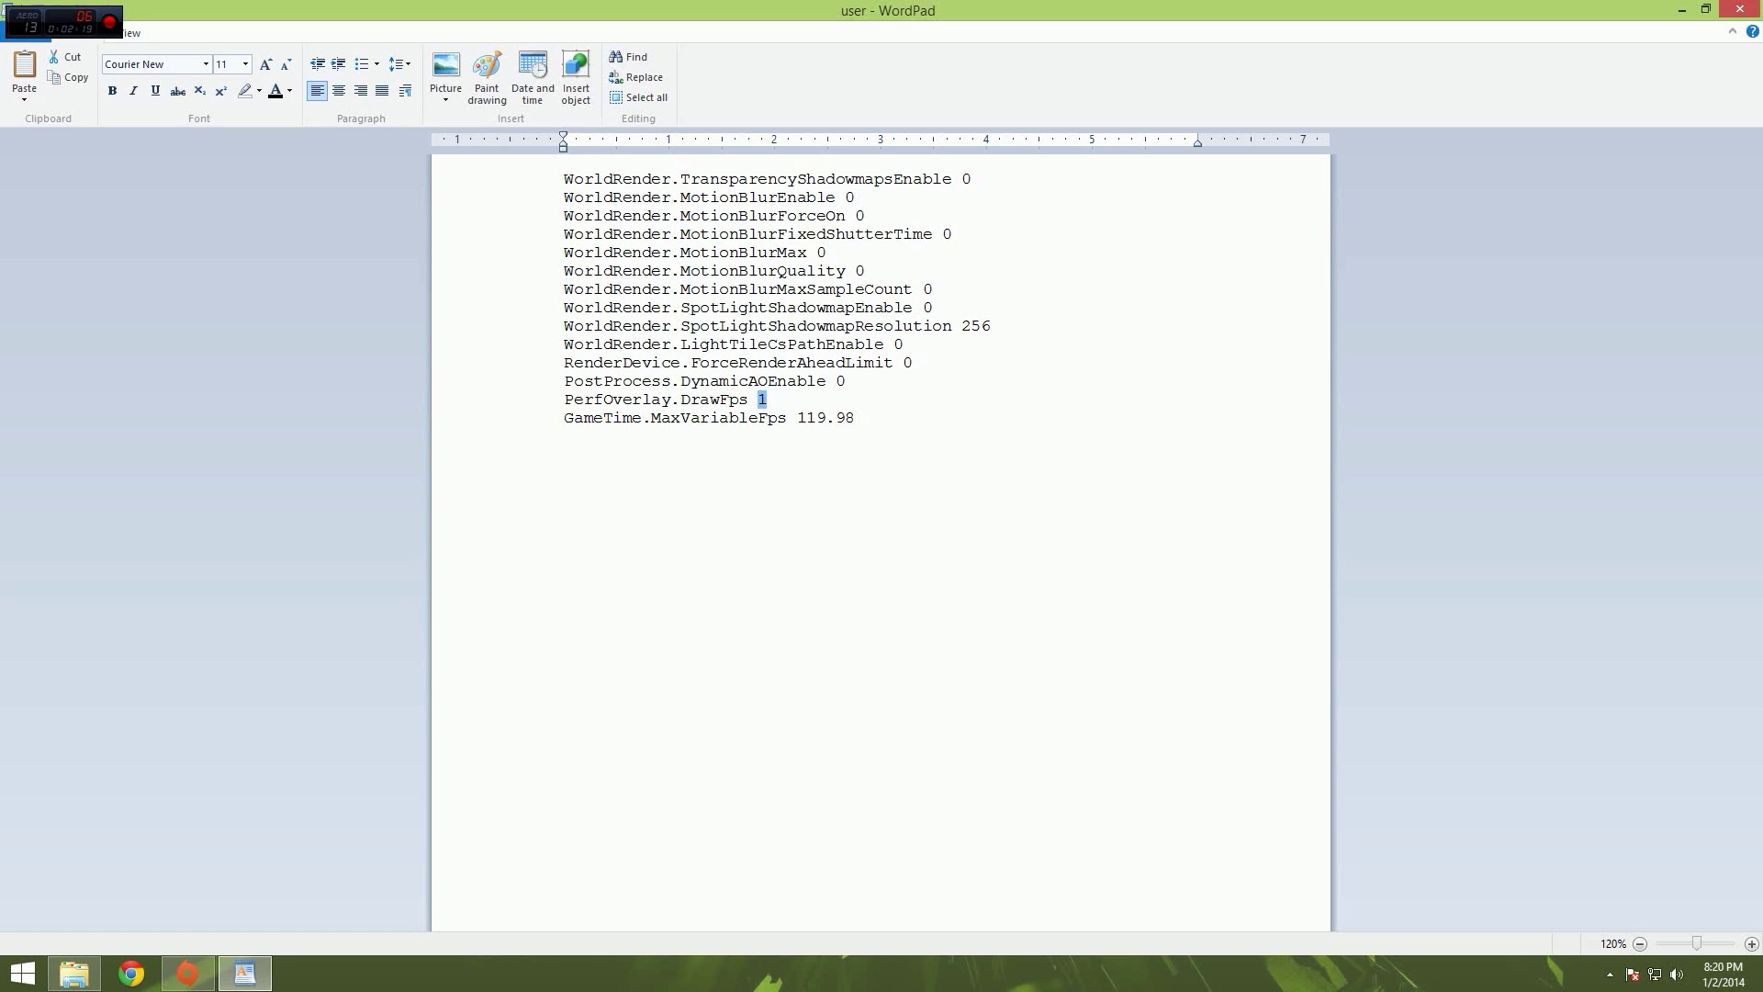
Open the user text file in Notepad and copy all settings text from the WordPad document
click(1740, 9)
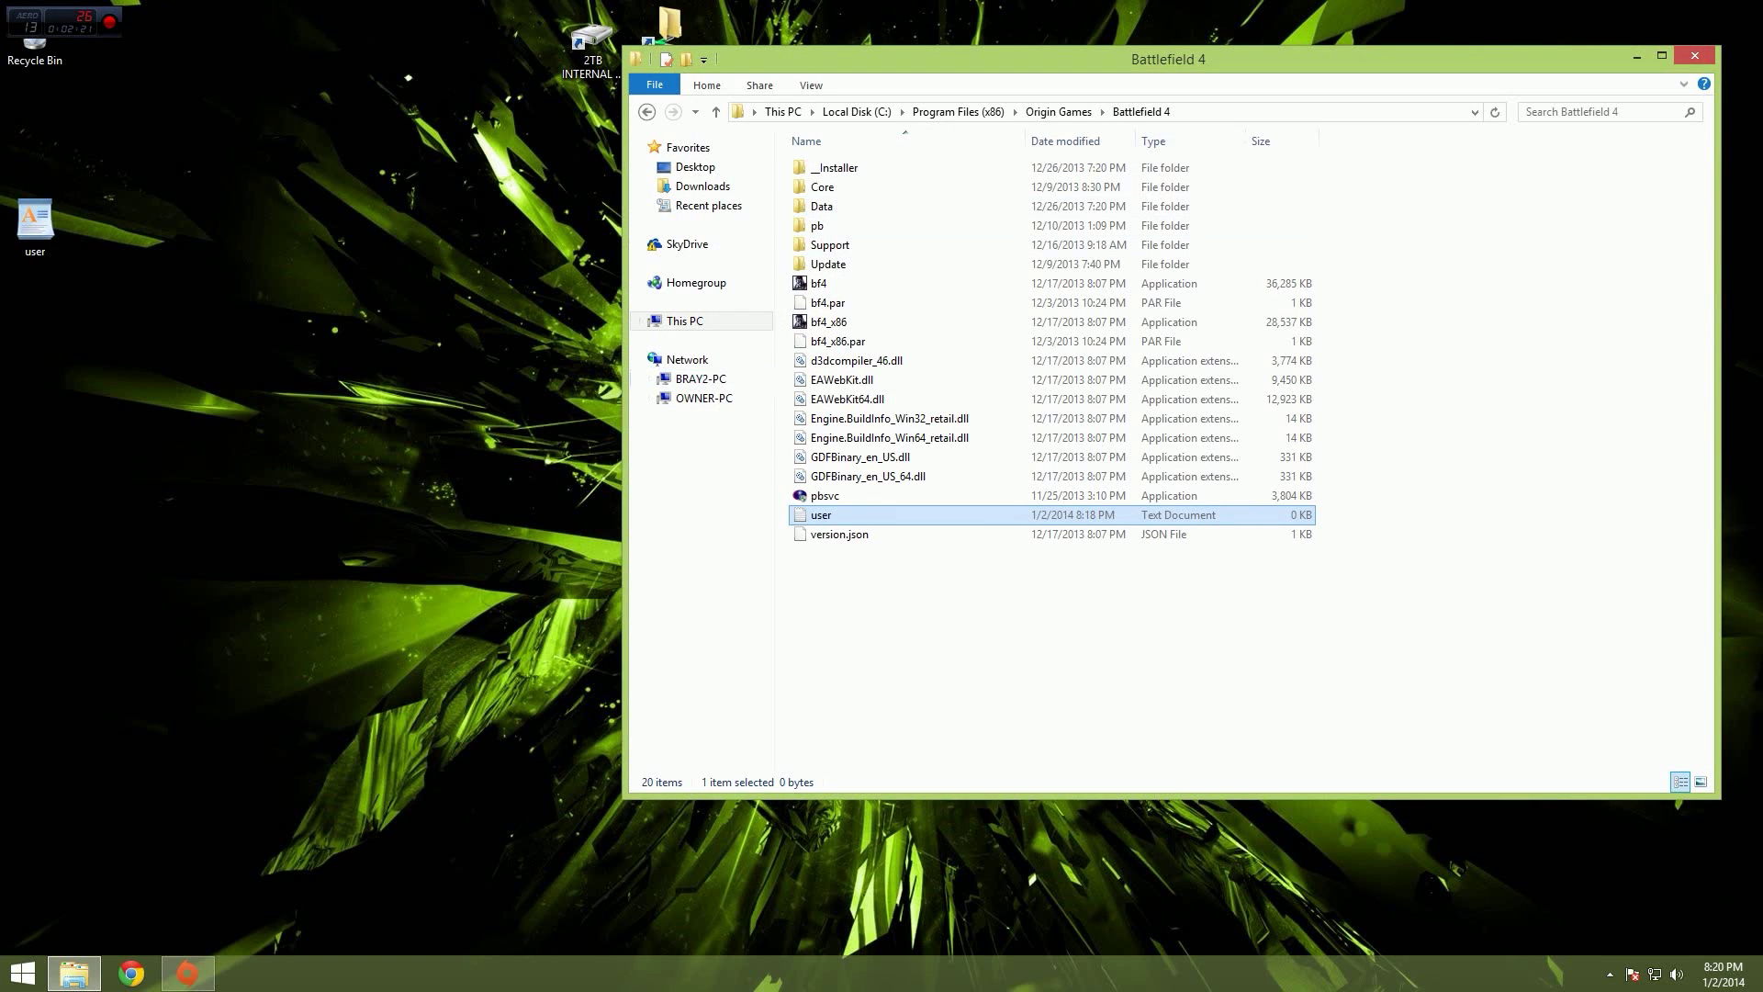
key(Return)
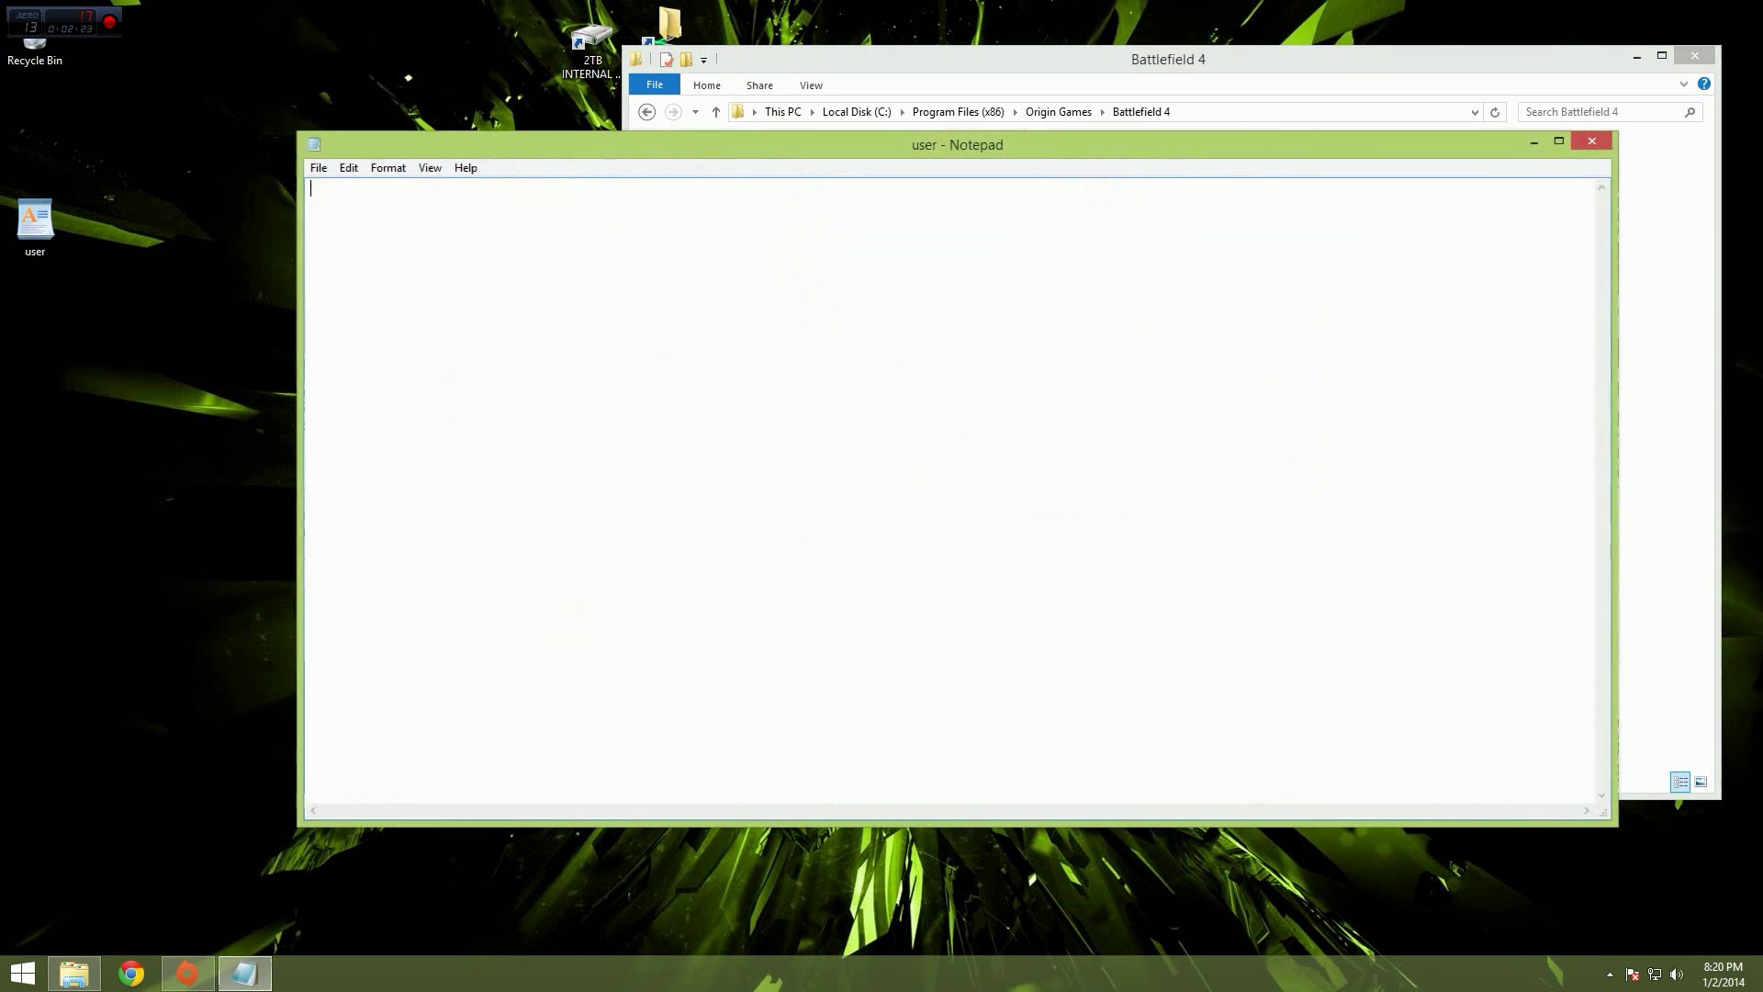
double_click(35, 221)
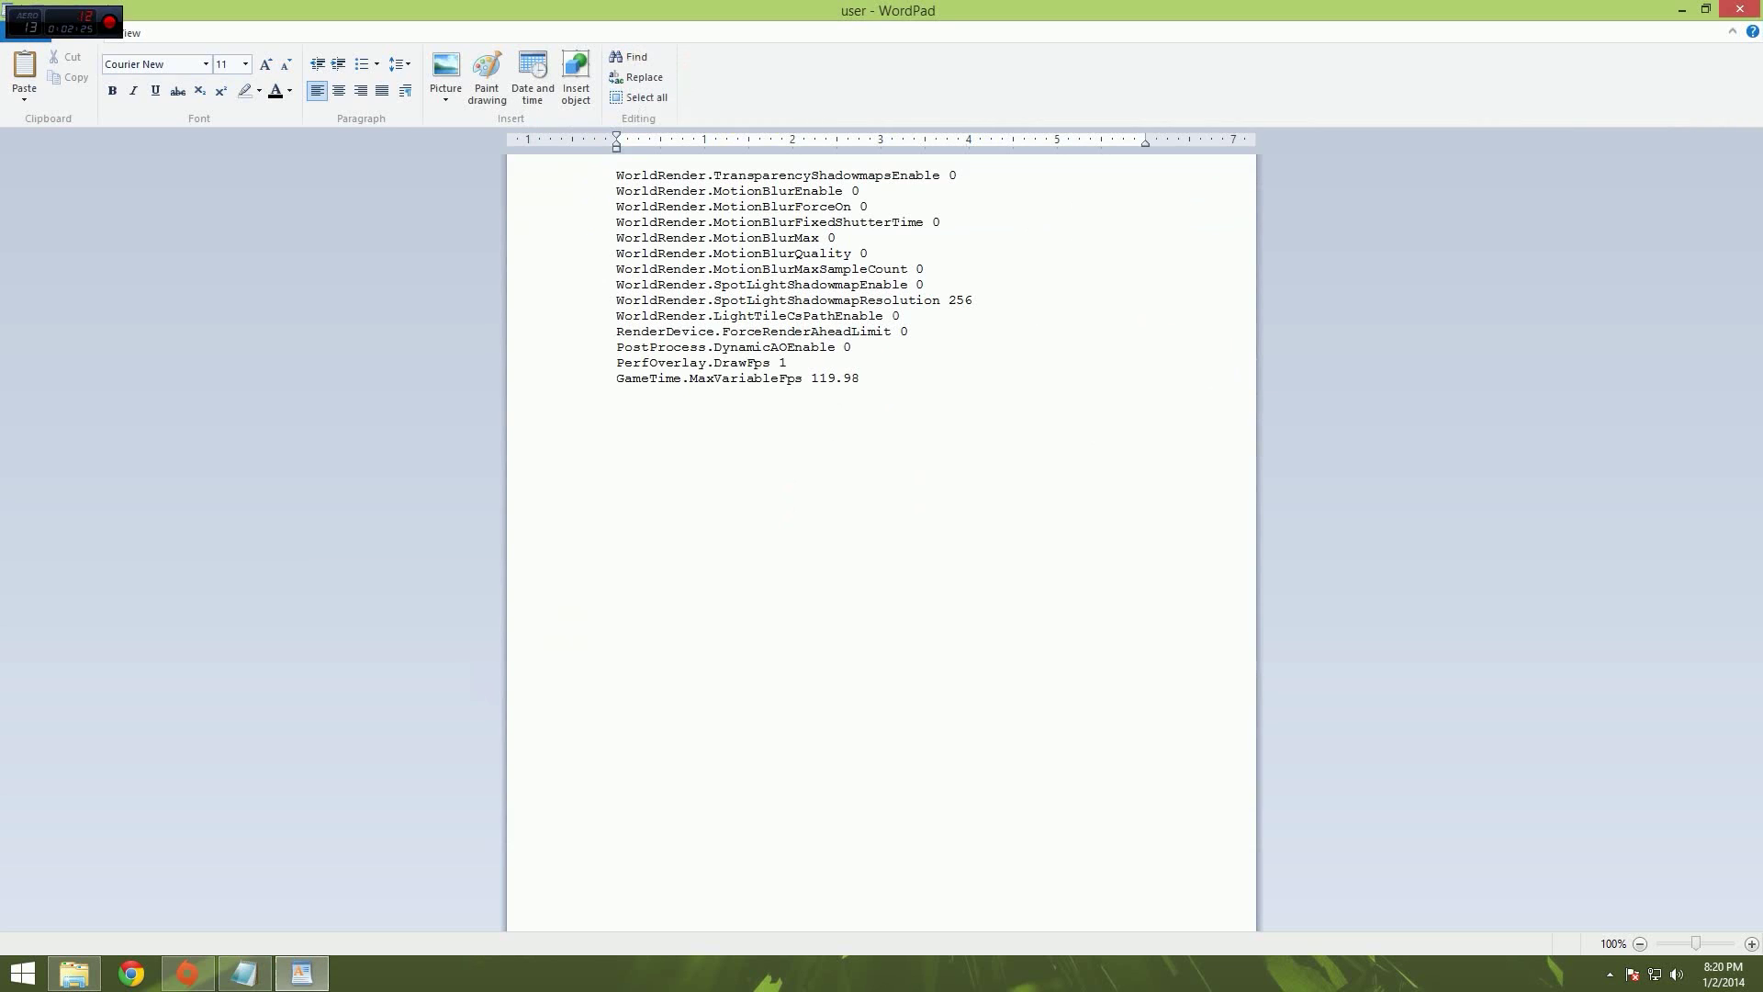
key(ctrl+a)
right_click(715, 214)
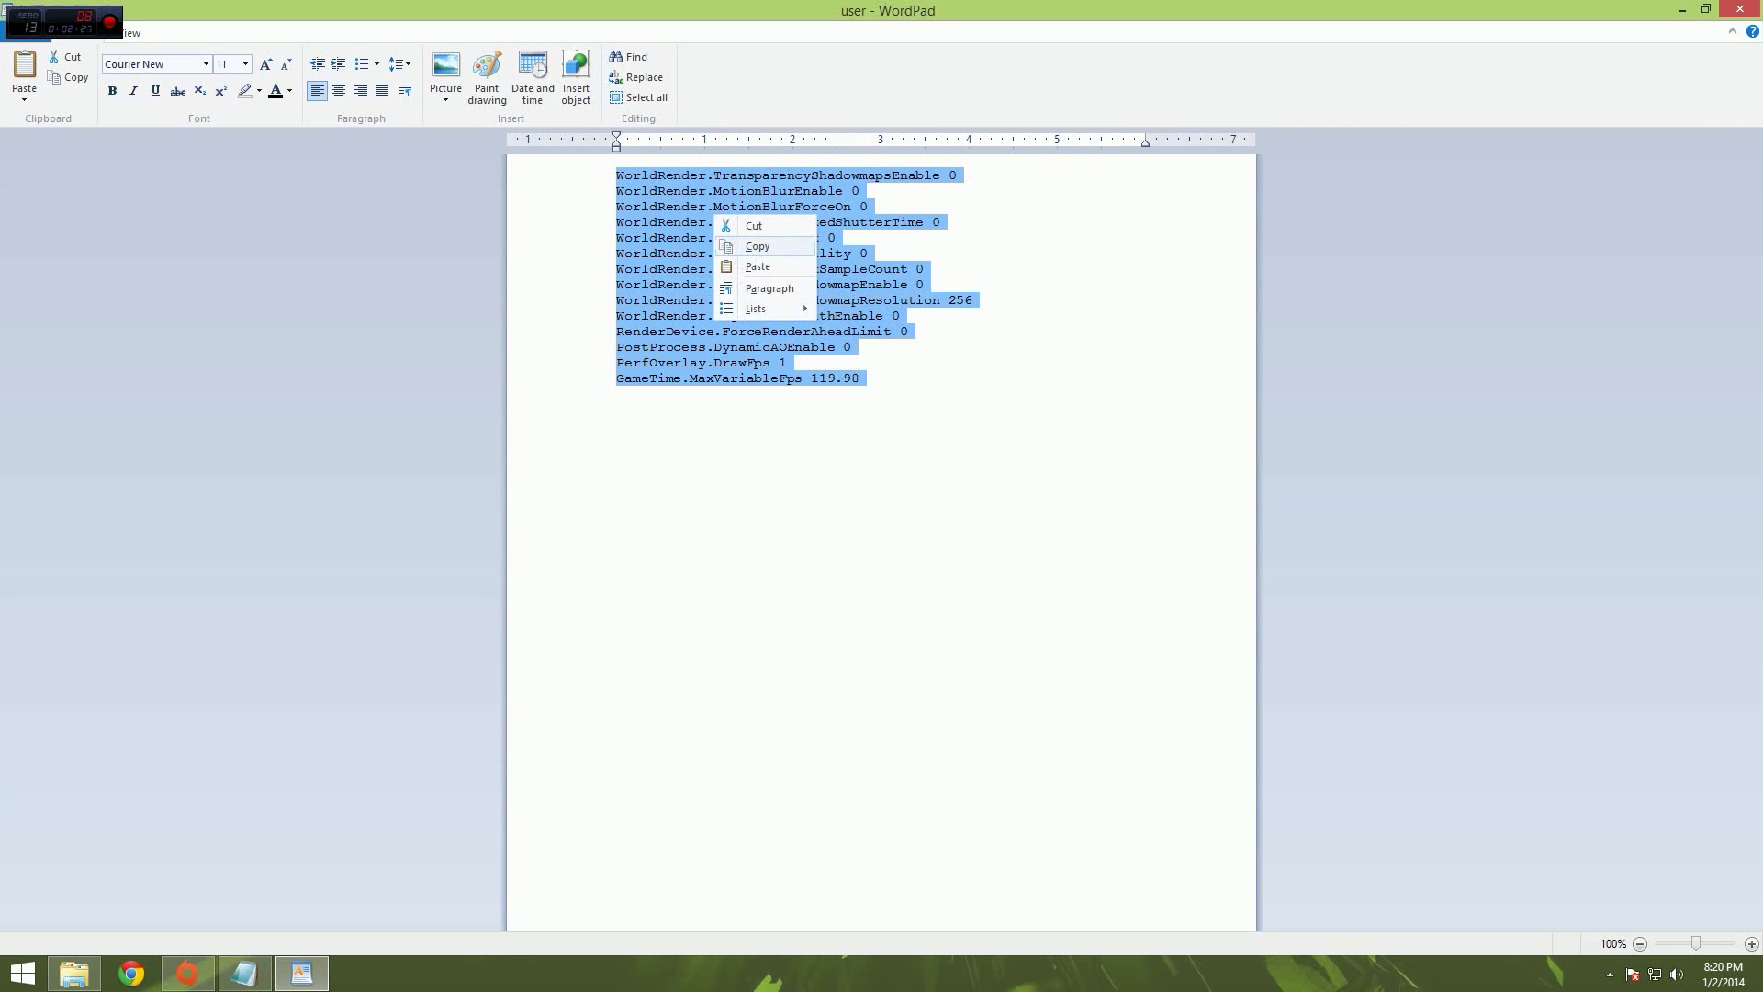
click(758, 246)
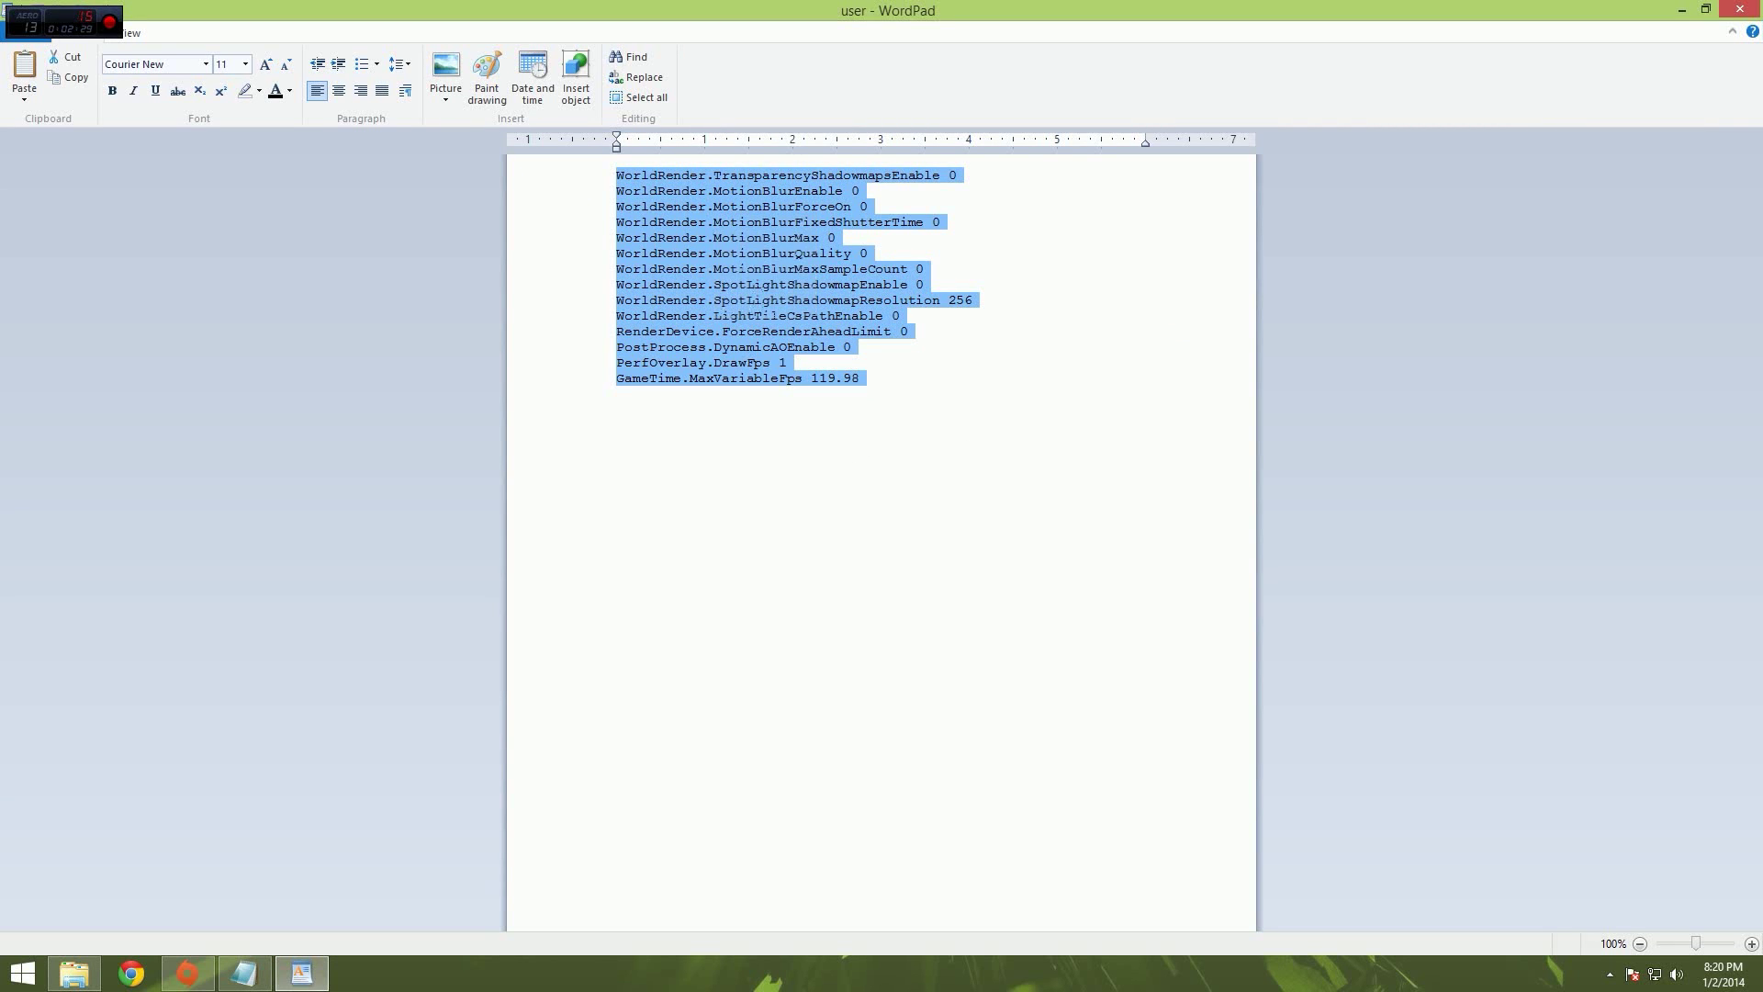
Paste the settings into the empty Notepad file and fix the MaxVariableFps value to 119.98
key(super+Down)
key(super+Down)
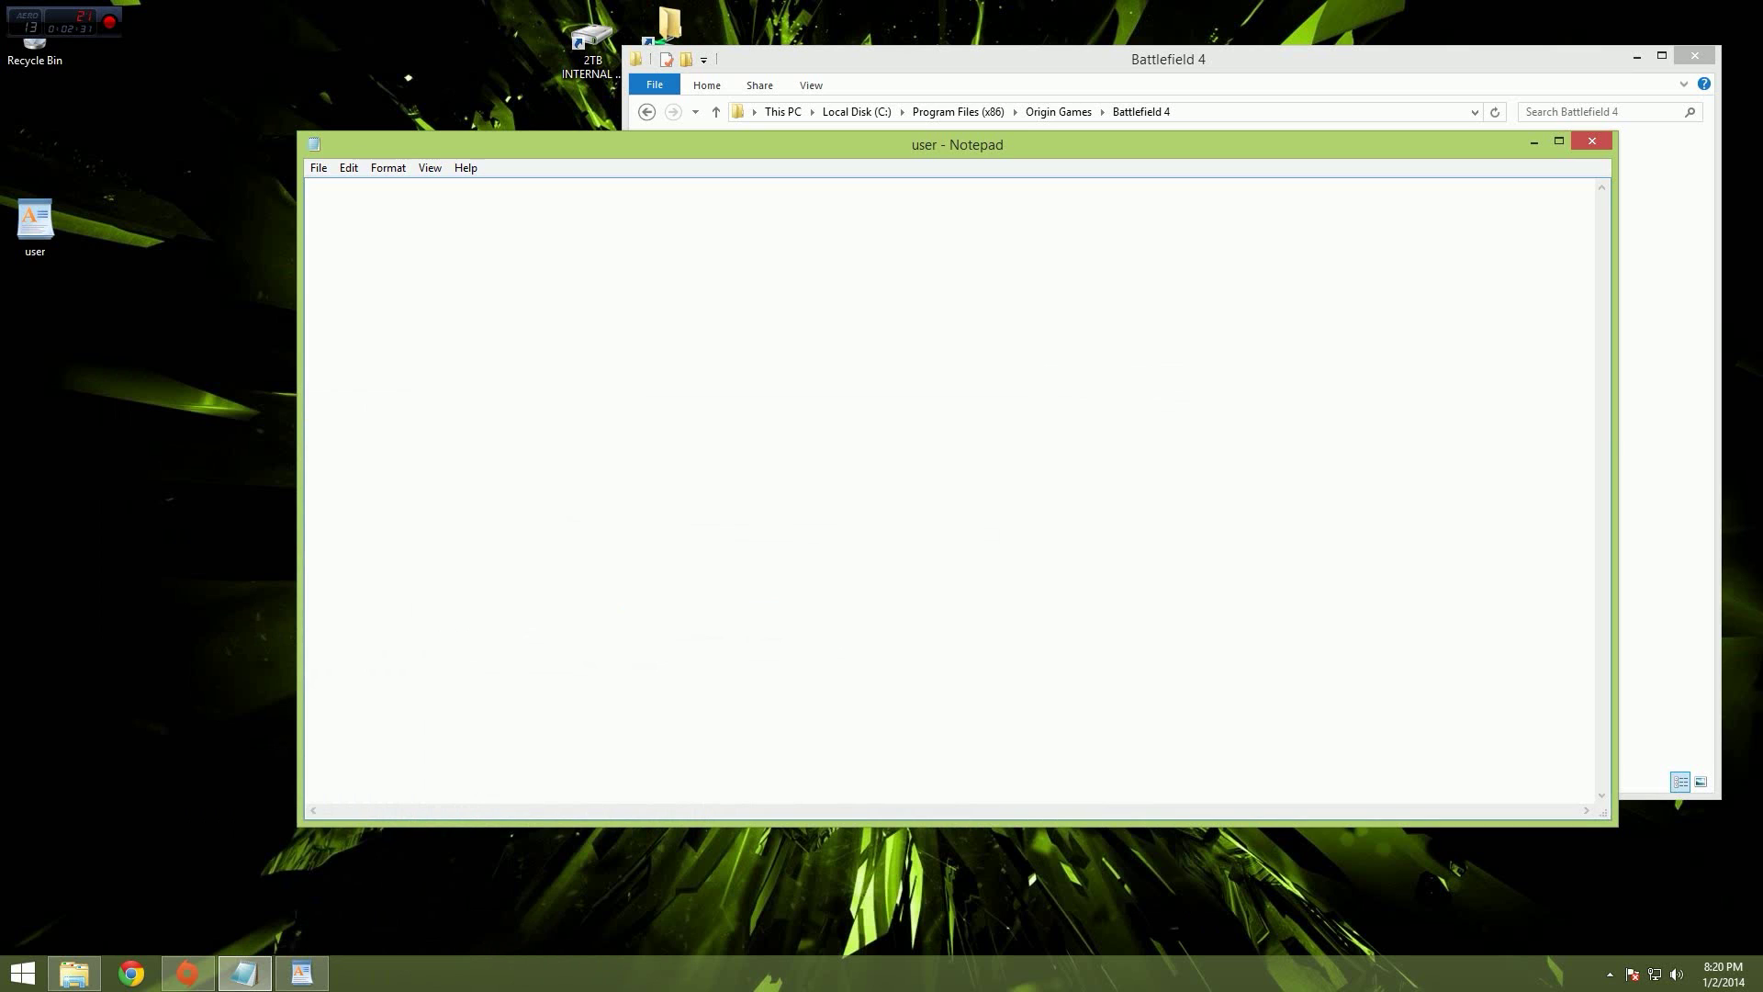
key(ctrl+v)
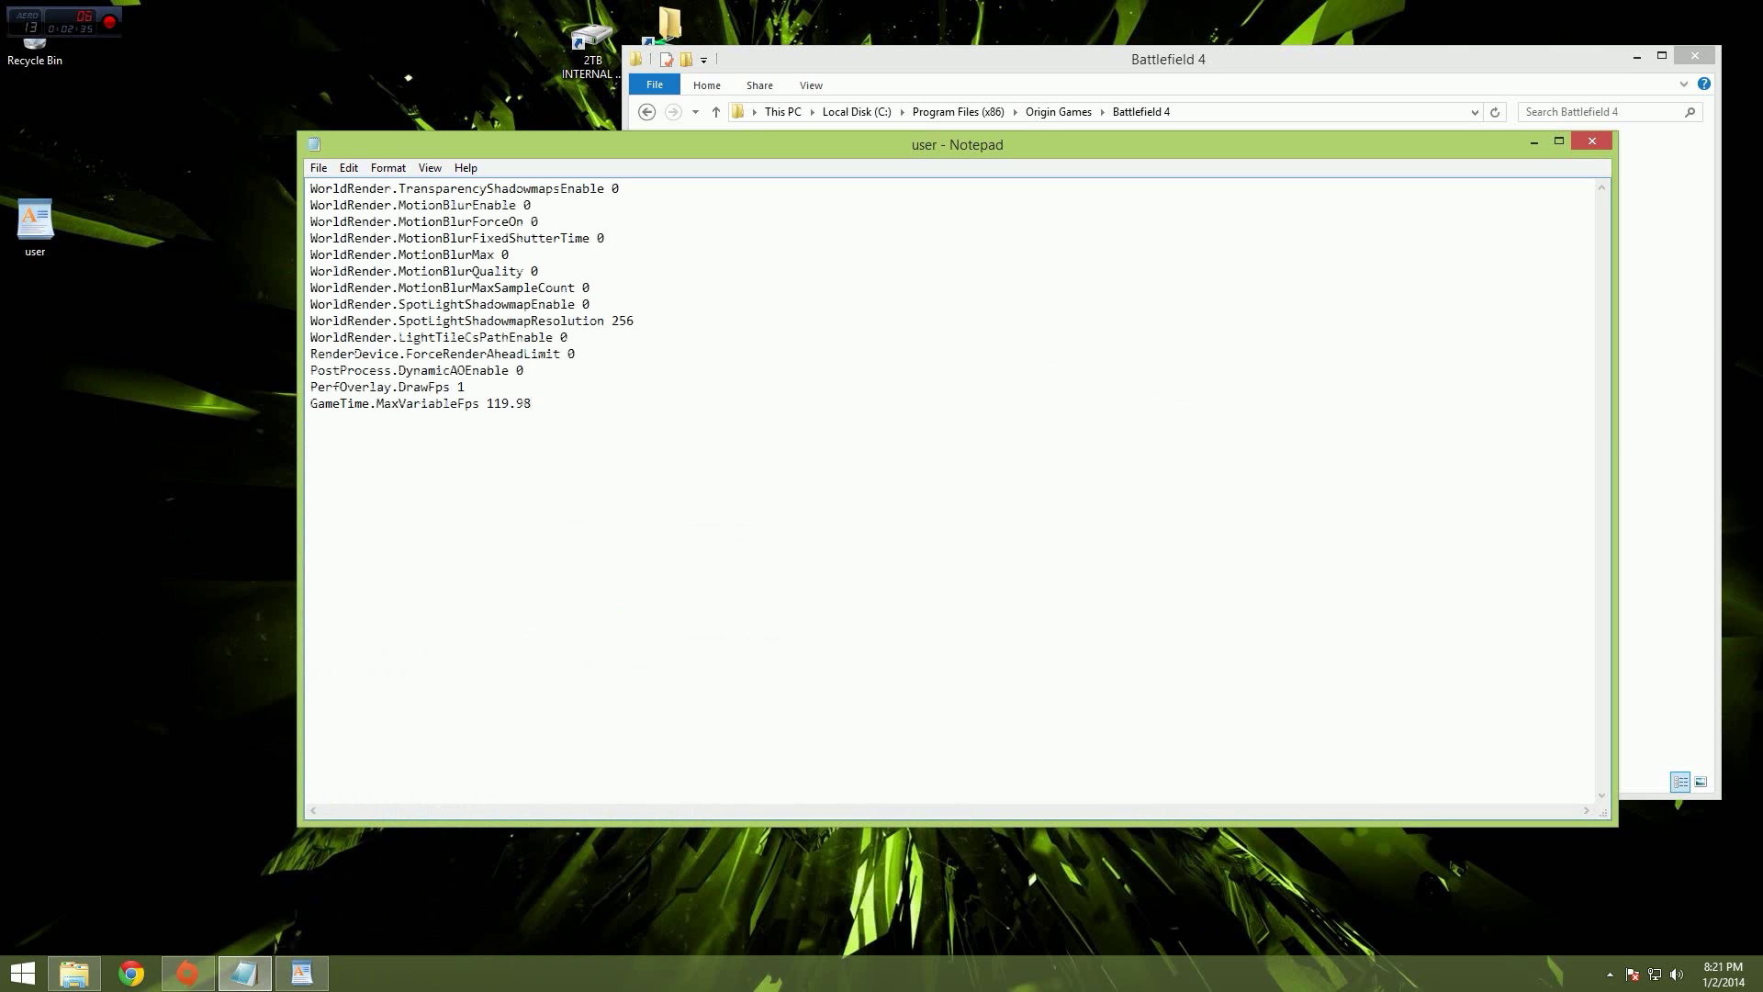
key(shift+Left)
key(shift+Left)
key(shift+Left)
key(shift+Left)
key(shift+Left)
text(19.98)
Through File > Save As, choose the All Files type and save the text as user.cfg
key(alt+f)
key(Down)
key(Down)
key(Down)
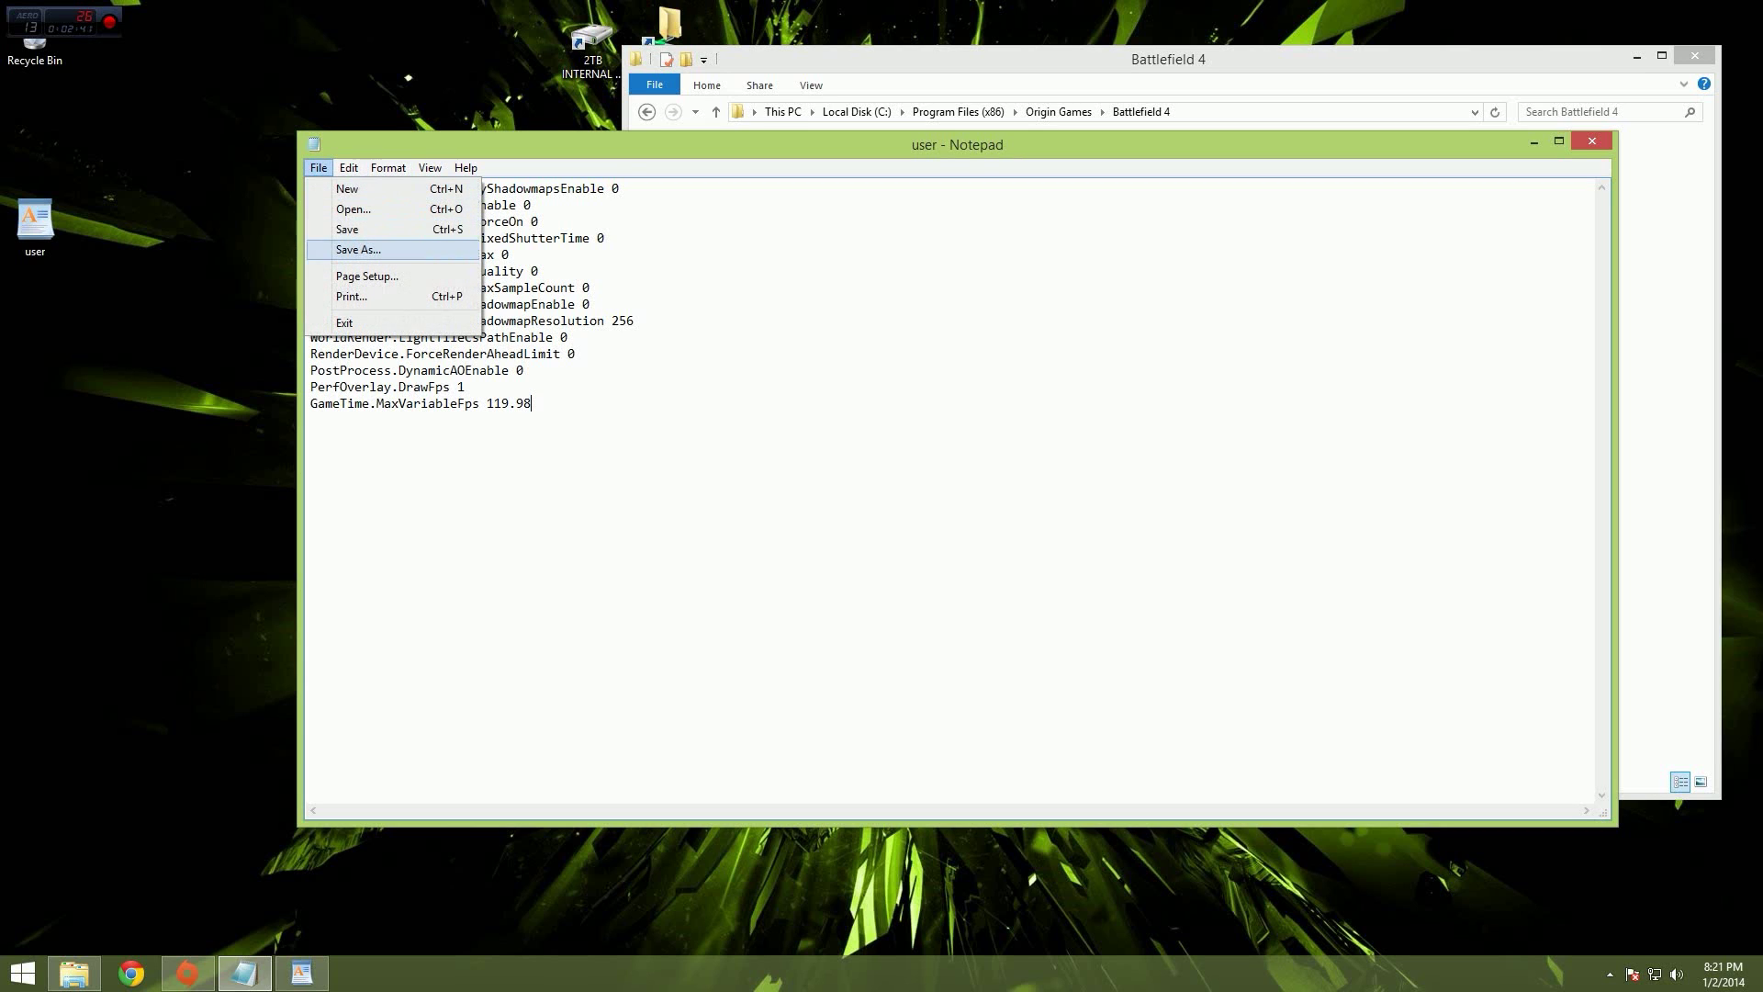
key(Return)
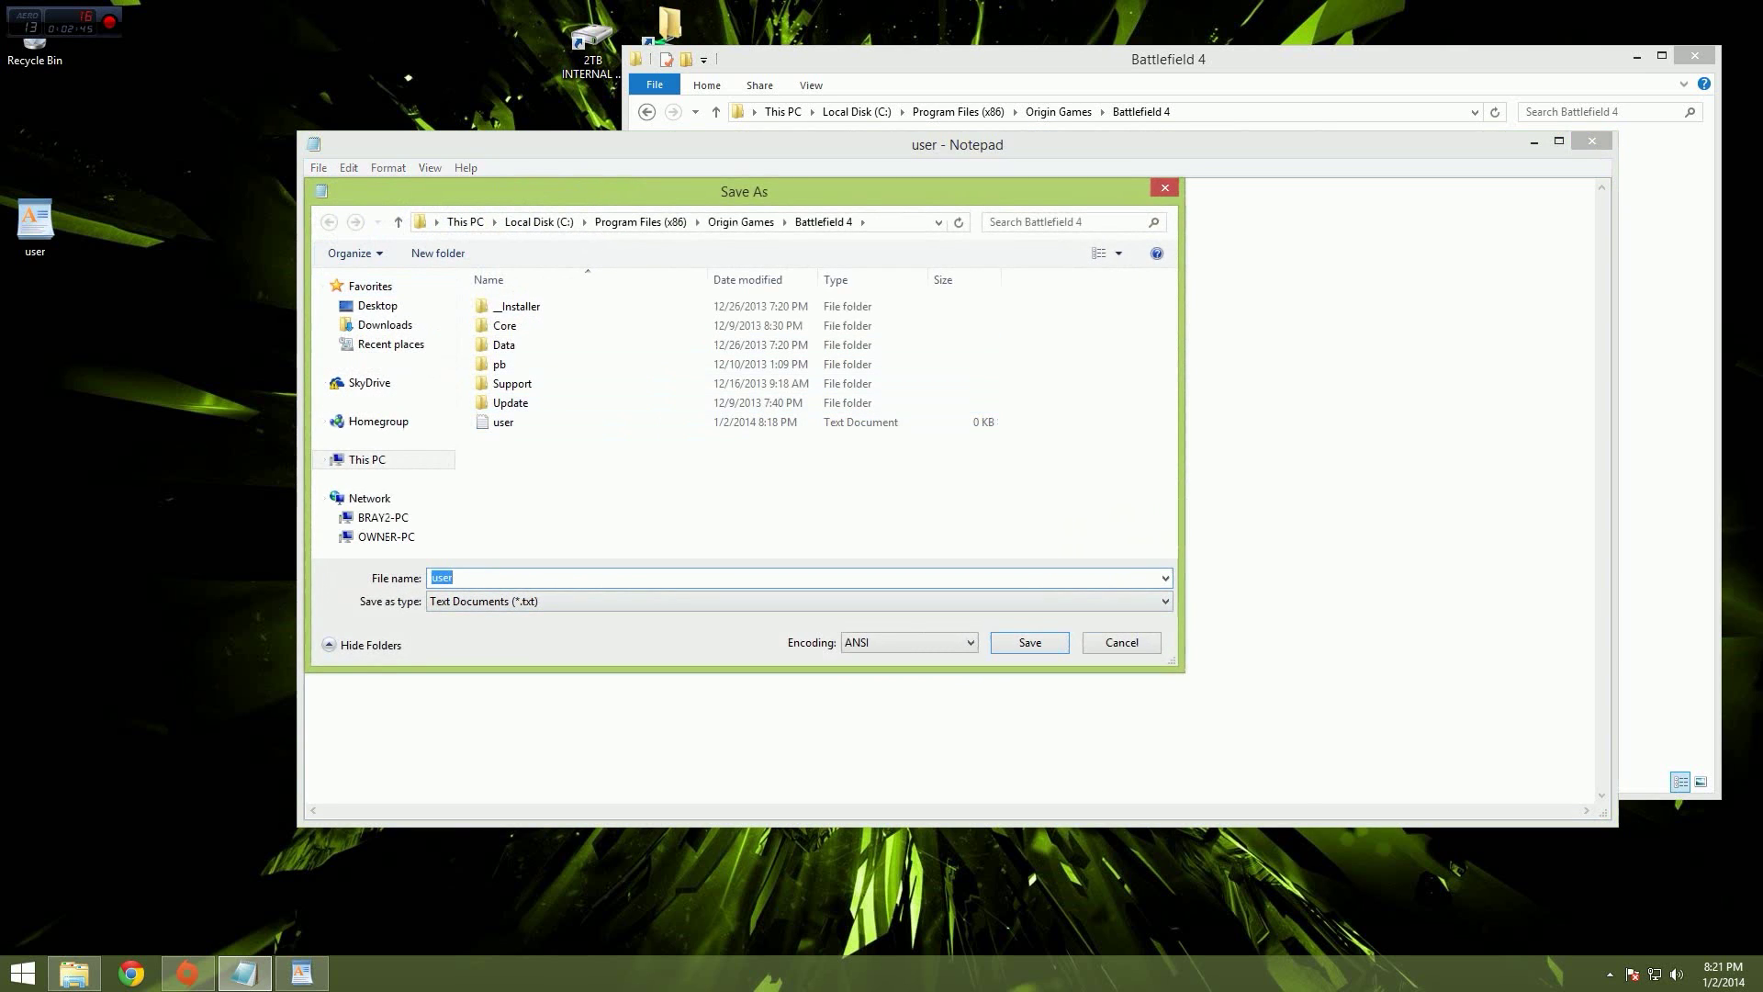
key(Tab)
key(alt+Down)
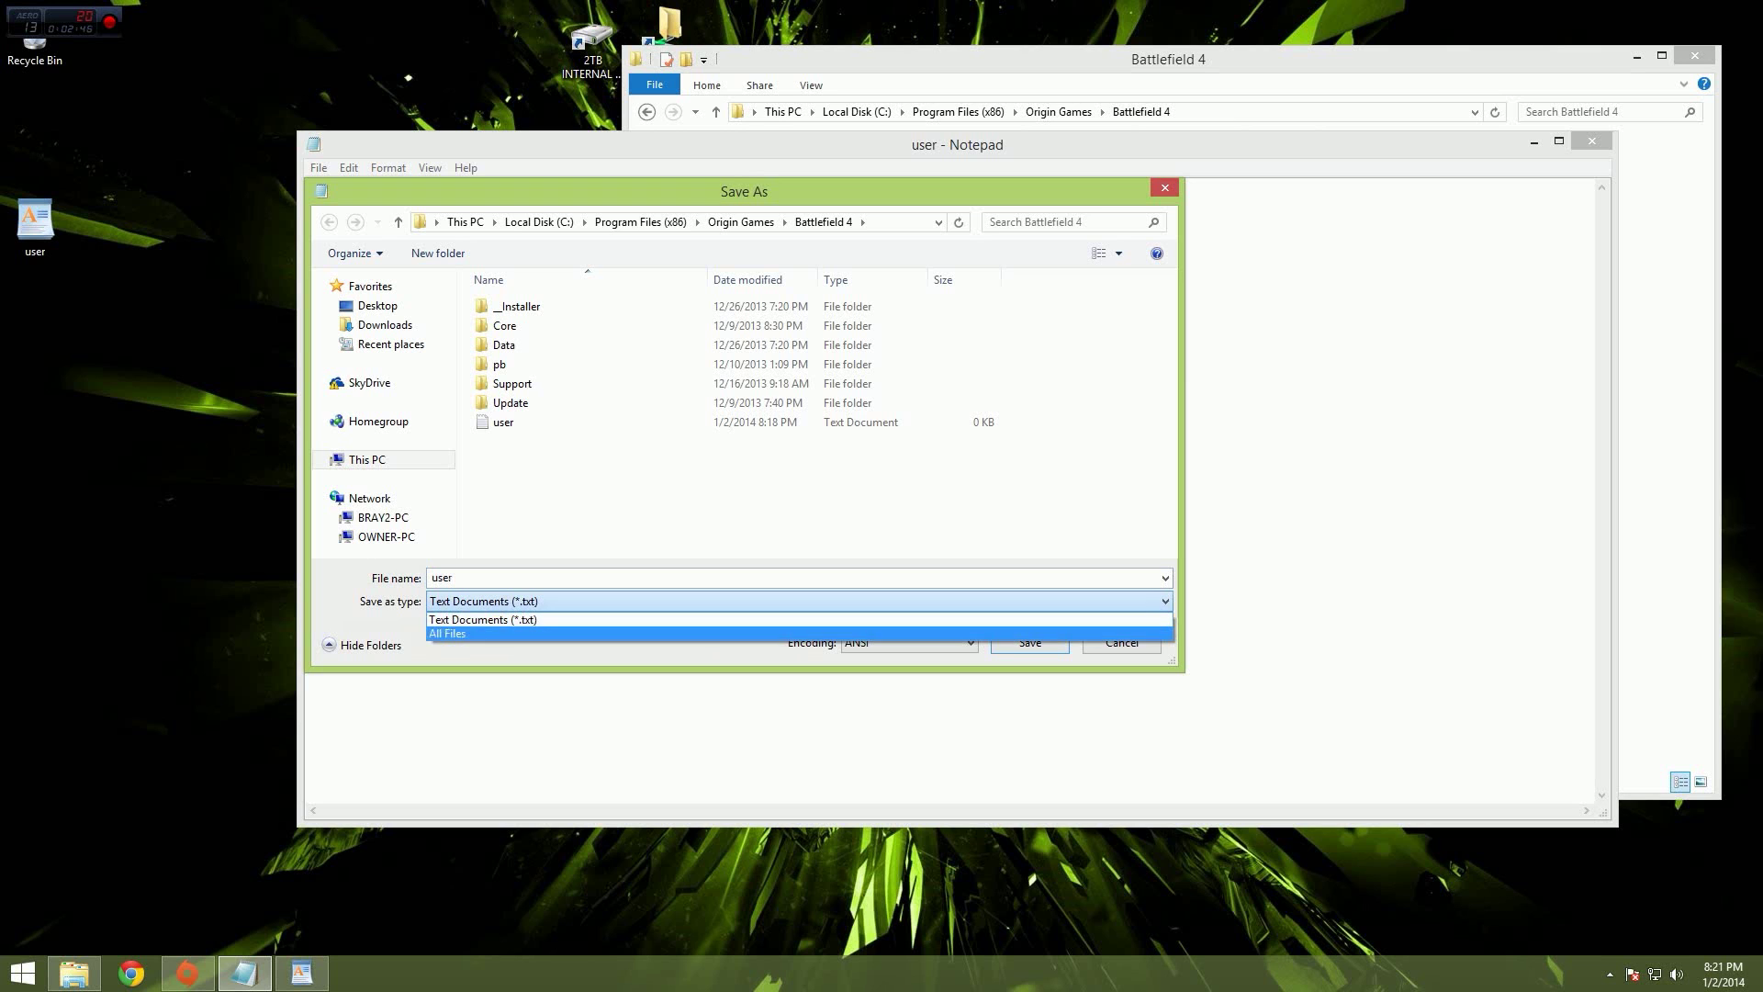
key(Return)
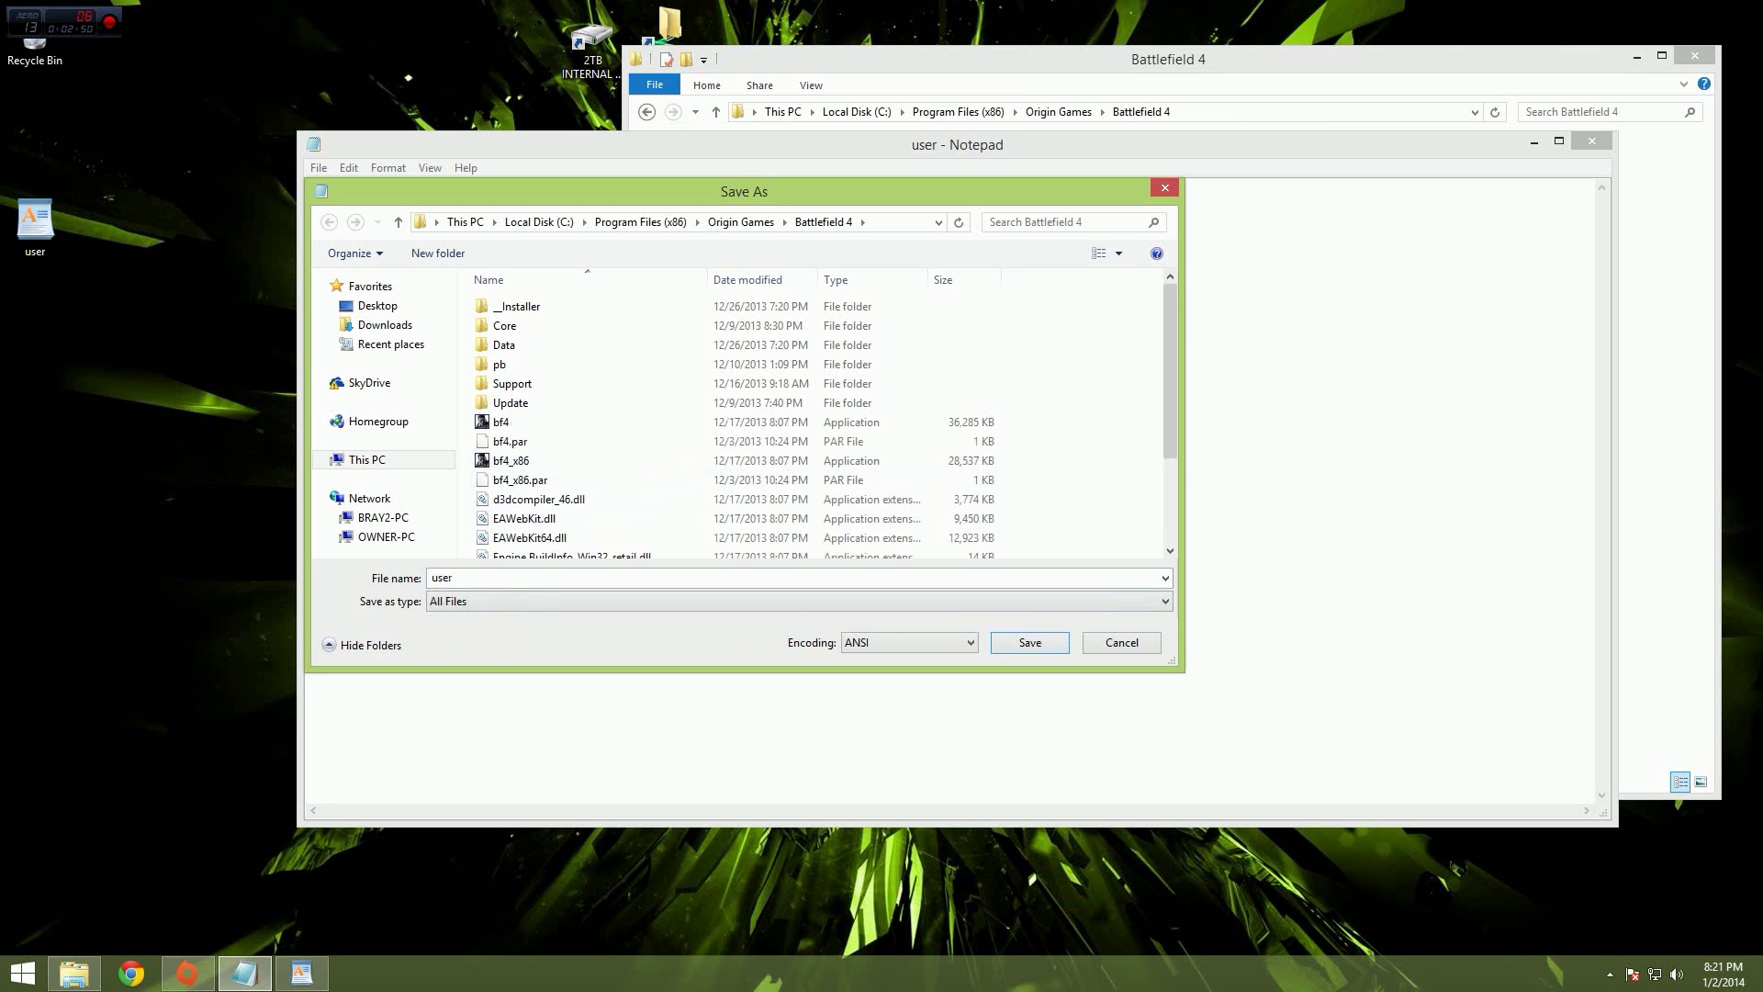
scroll(817, 423, down, 2)
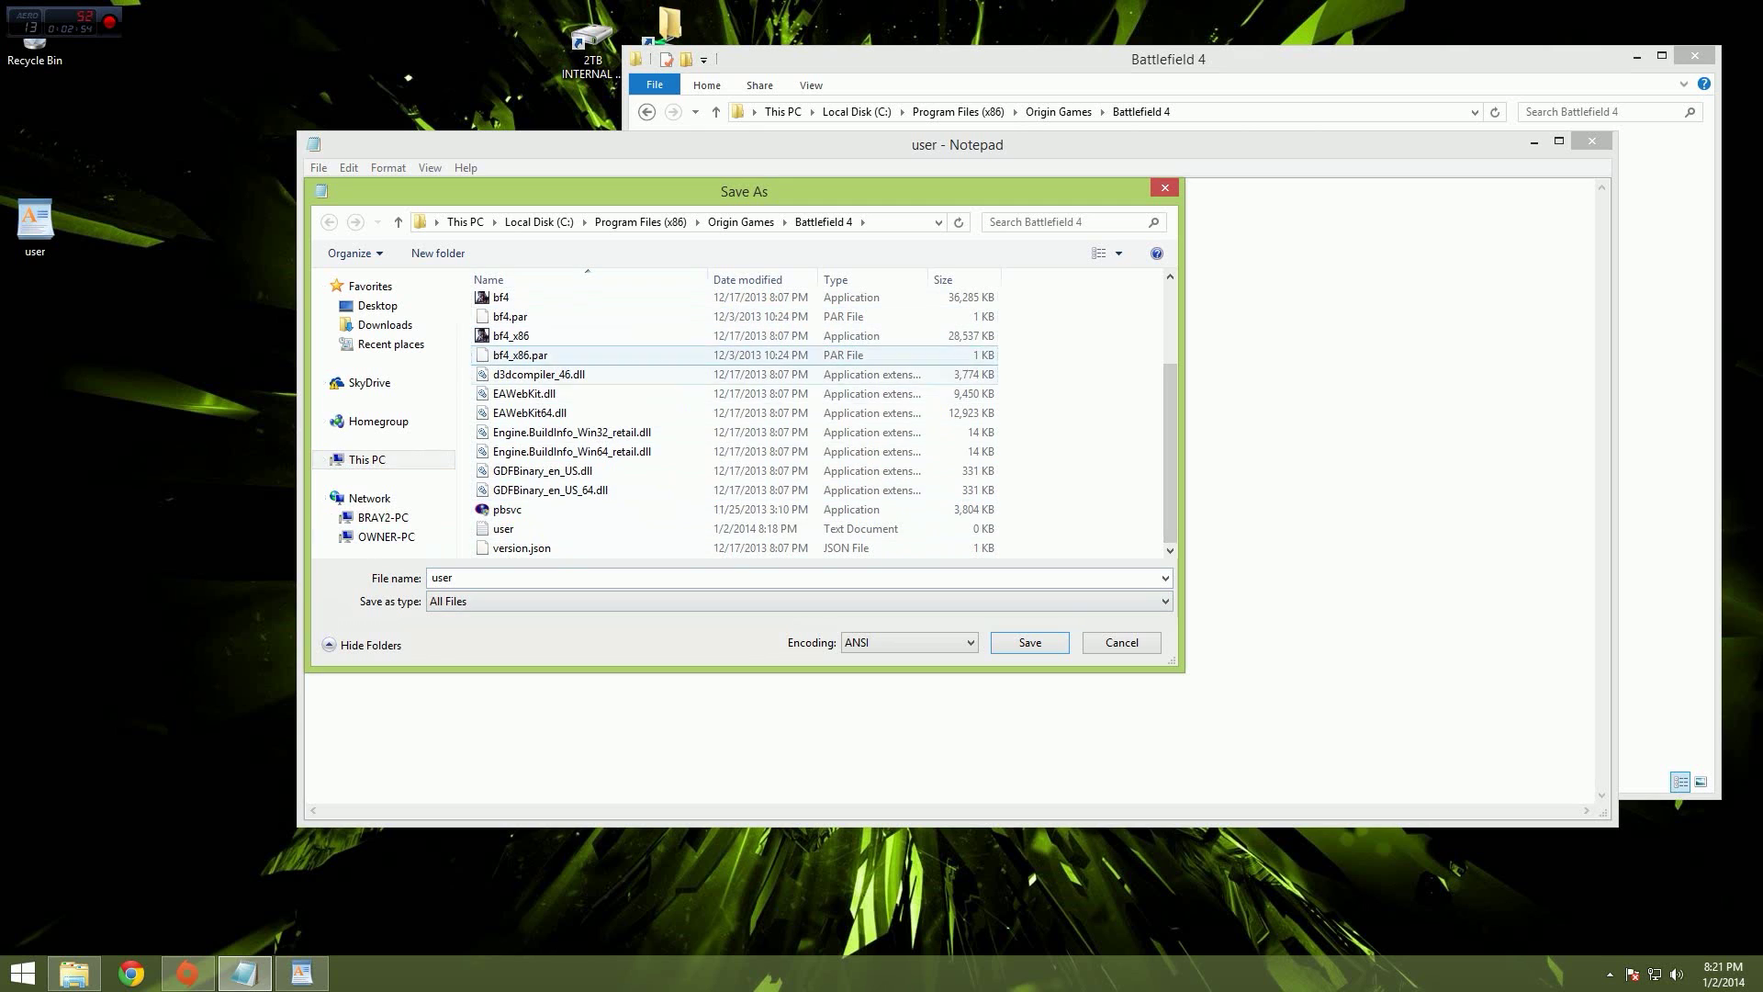
double_click(441, 577)
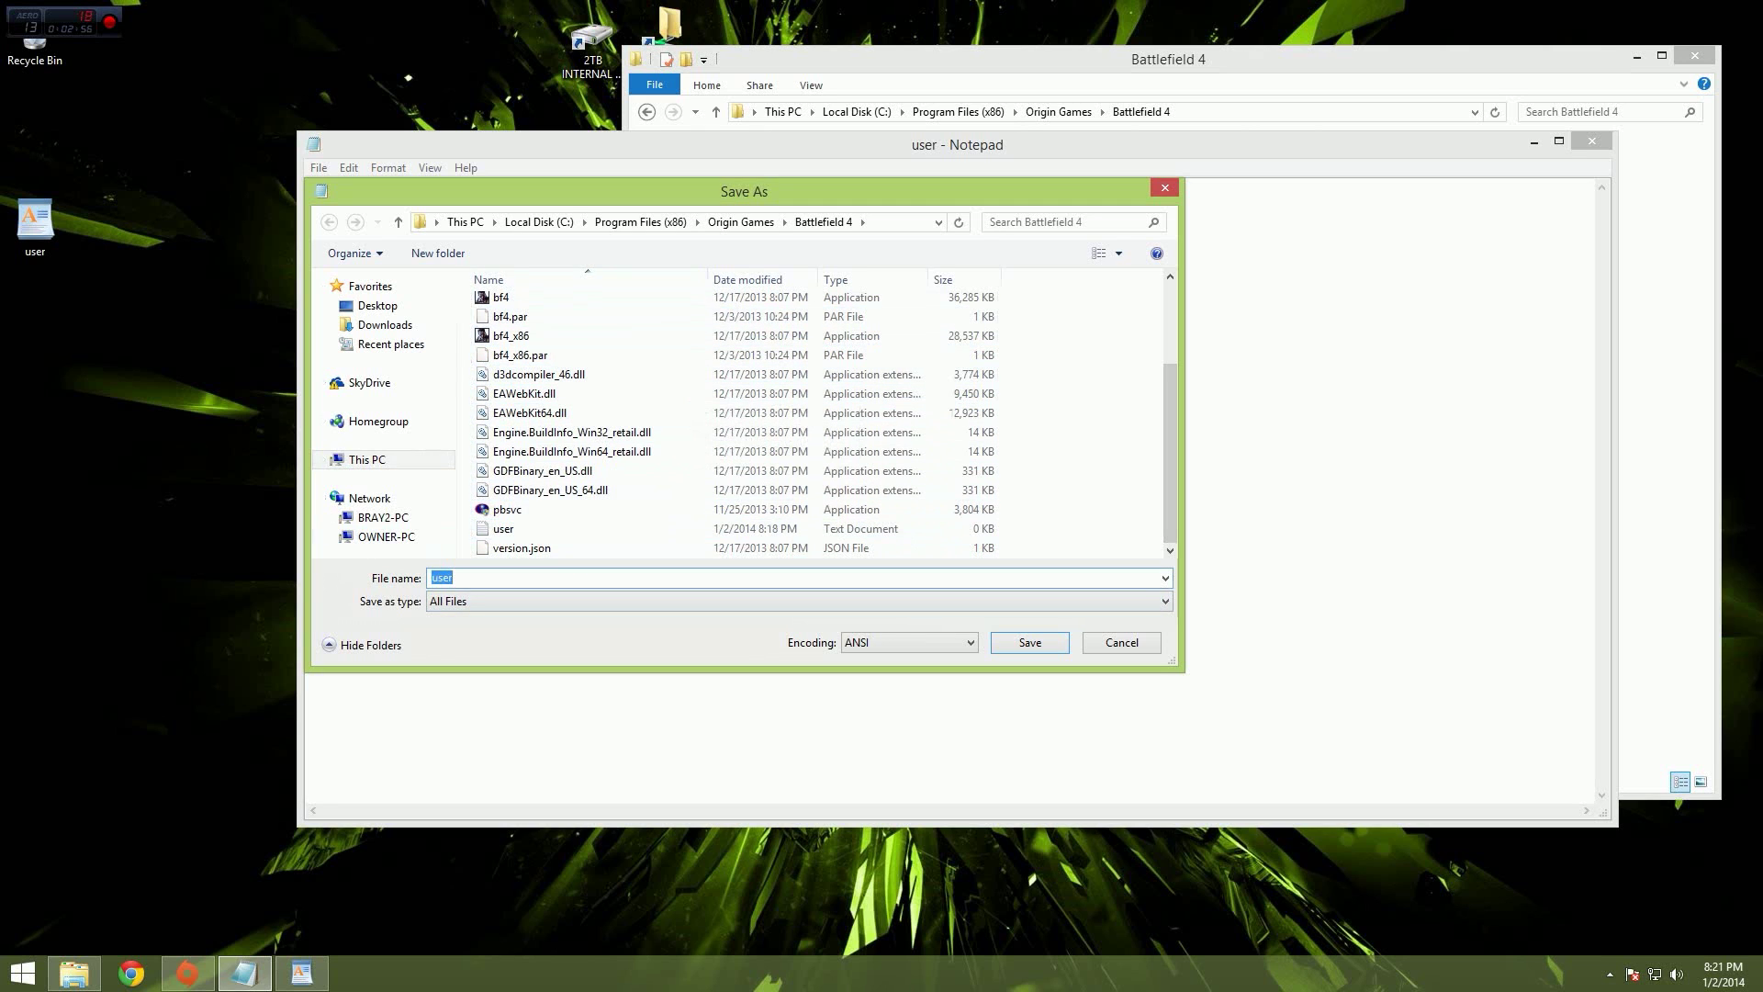
text(user)
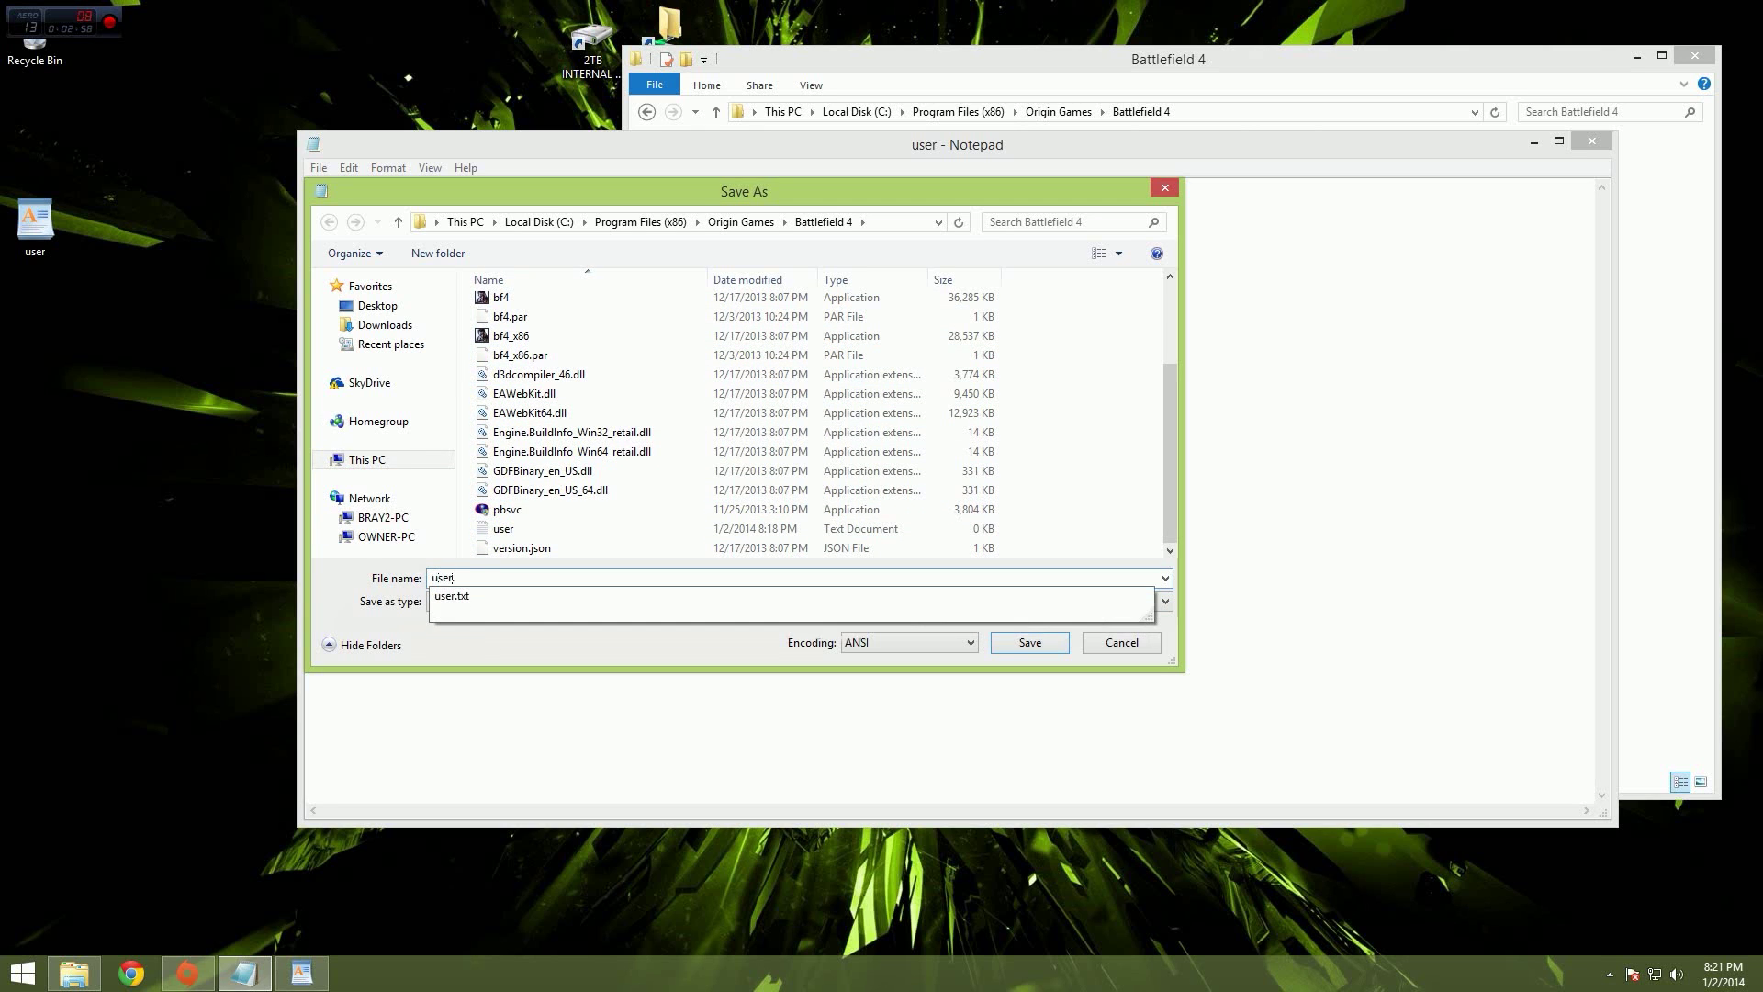
text(.cfg)
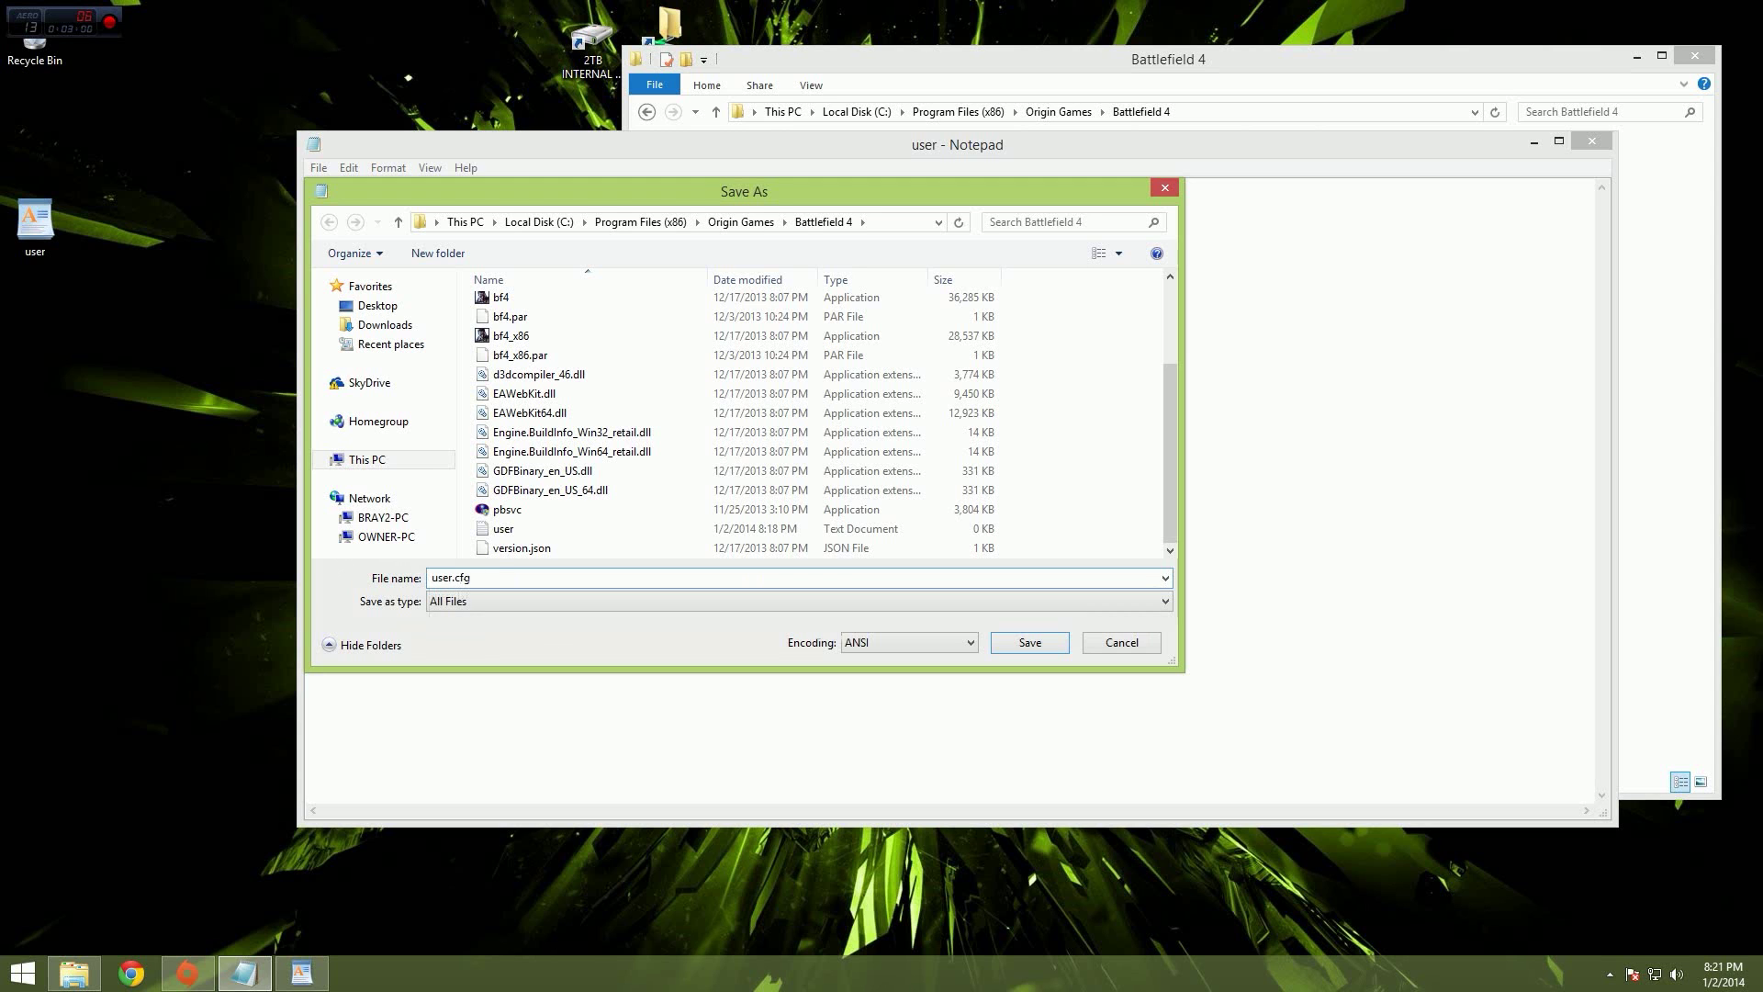
key(Return)
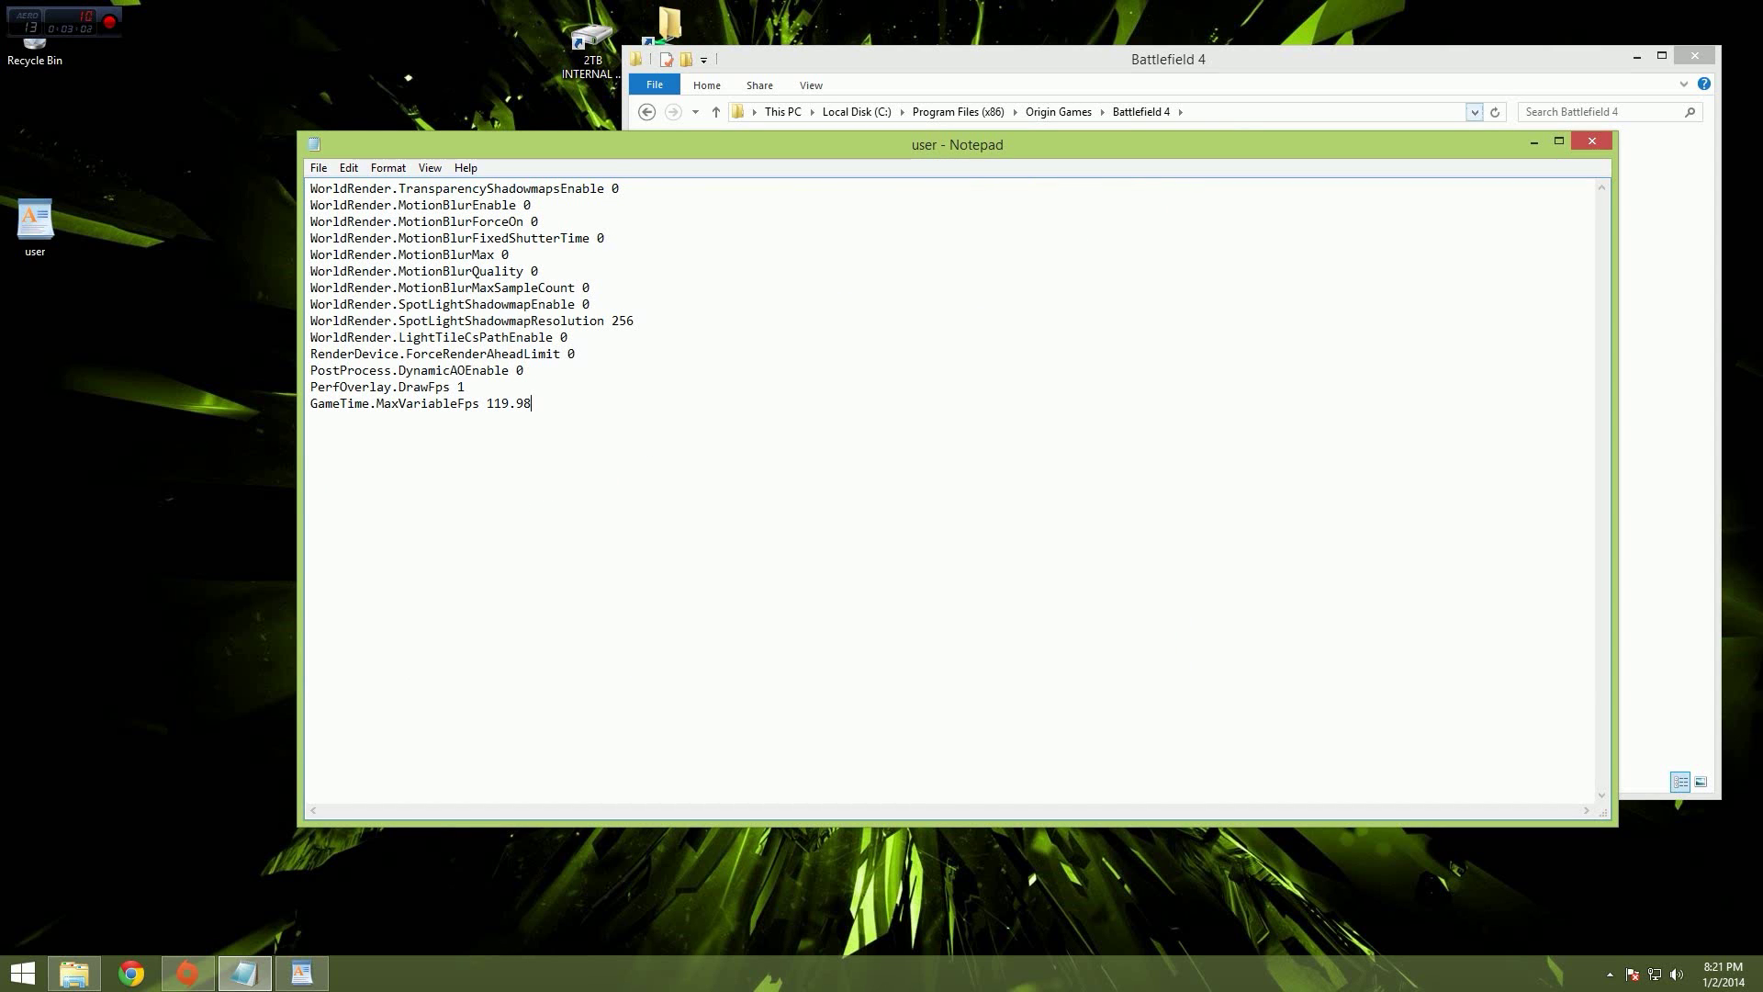
Close Notepad and open the new user CFG file to check its contents
key(alt+F4)
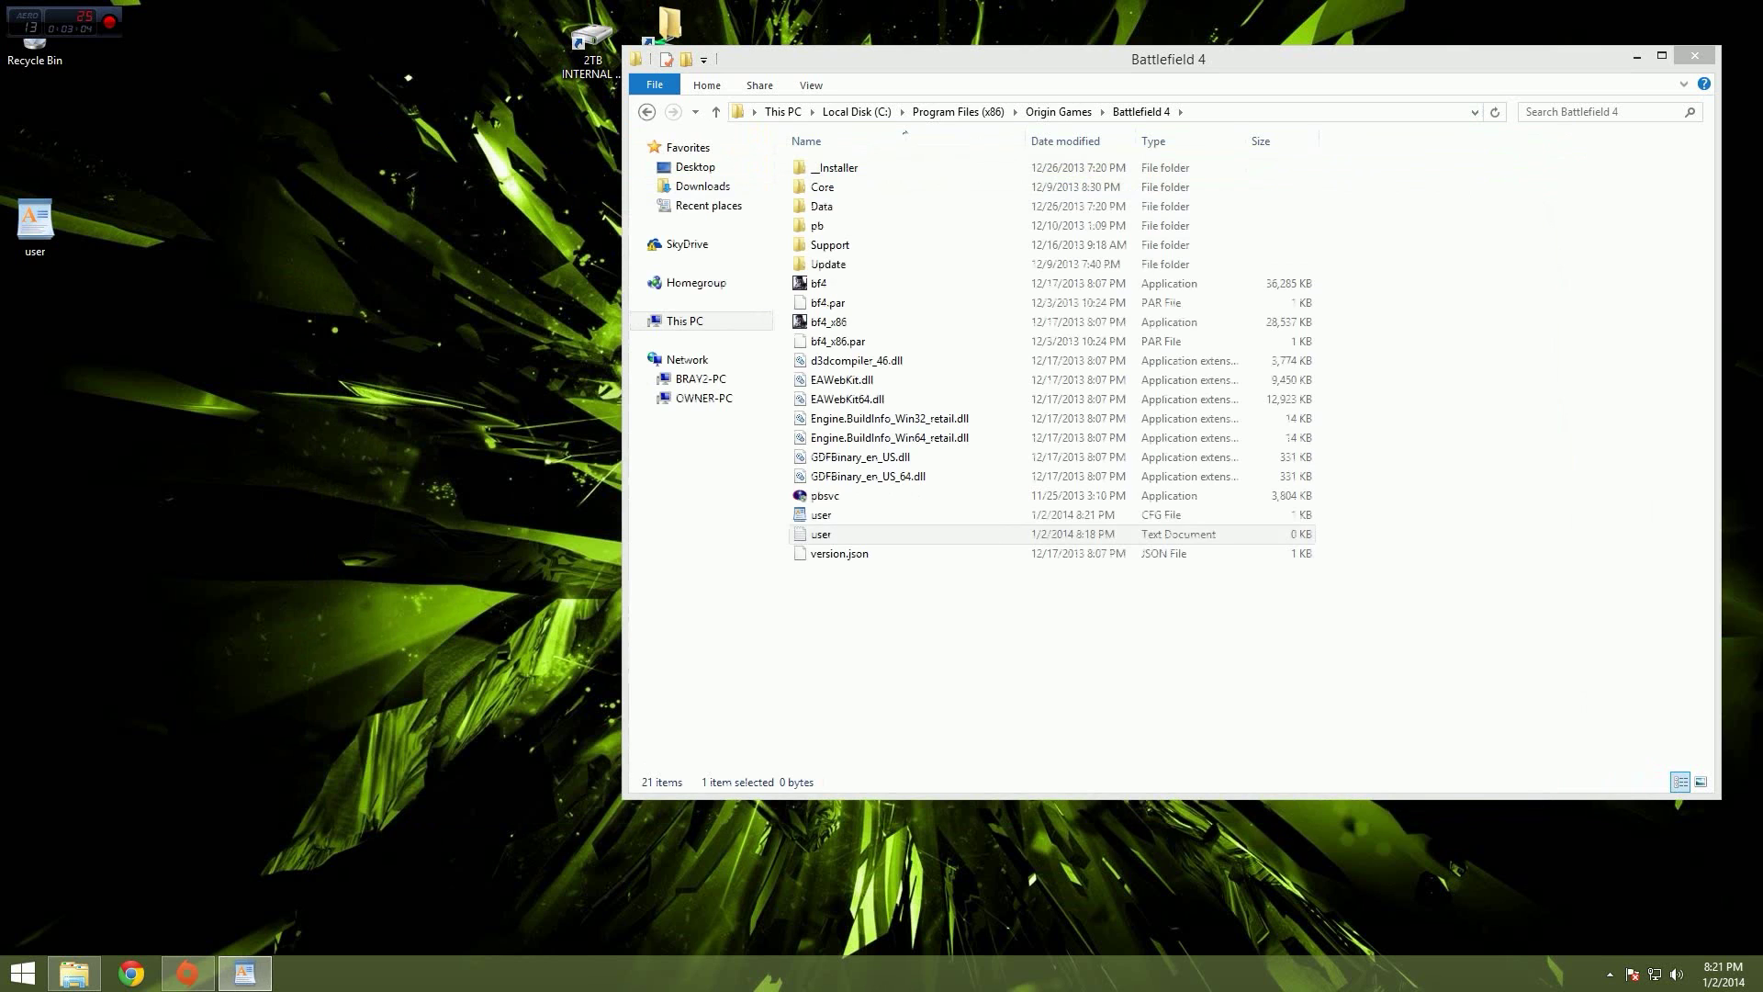
click(820, 514)
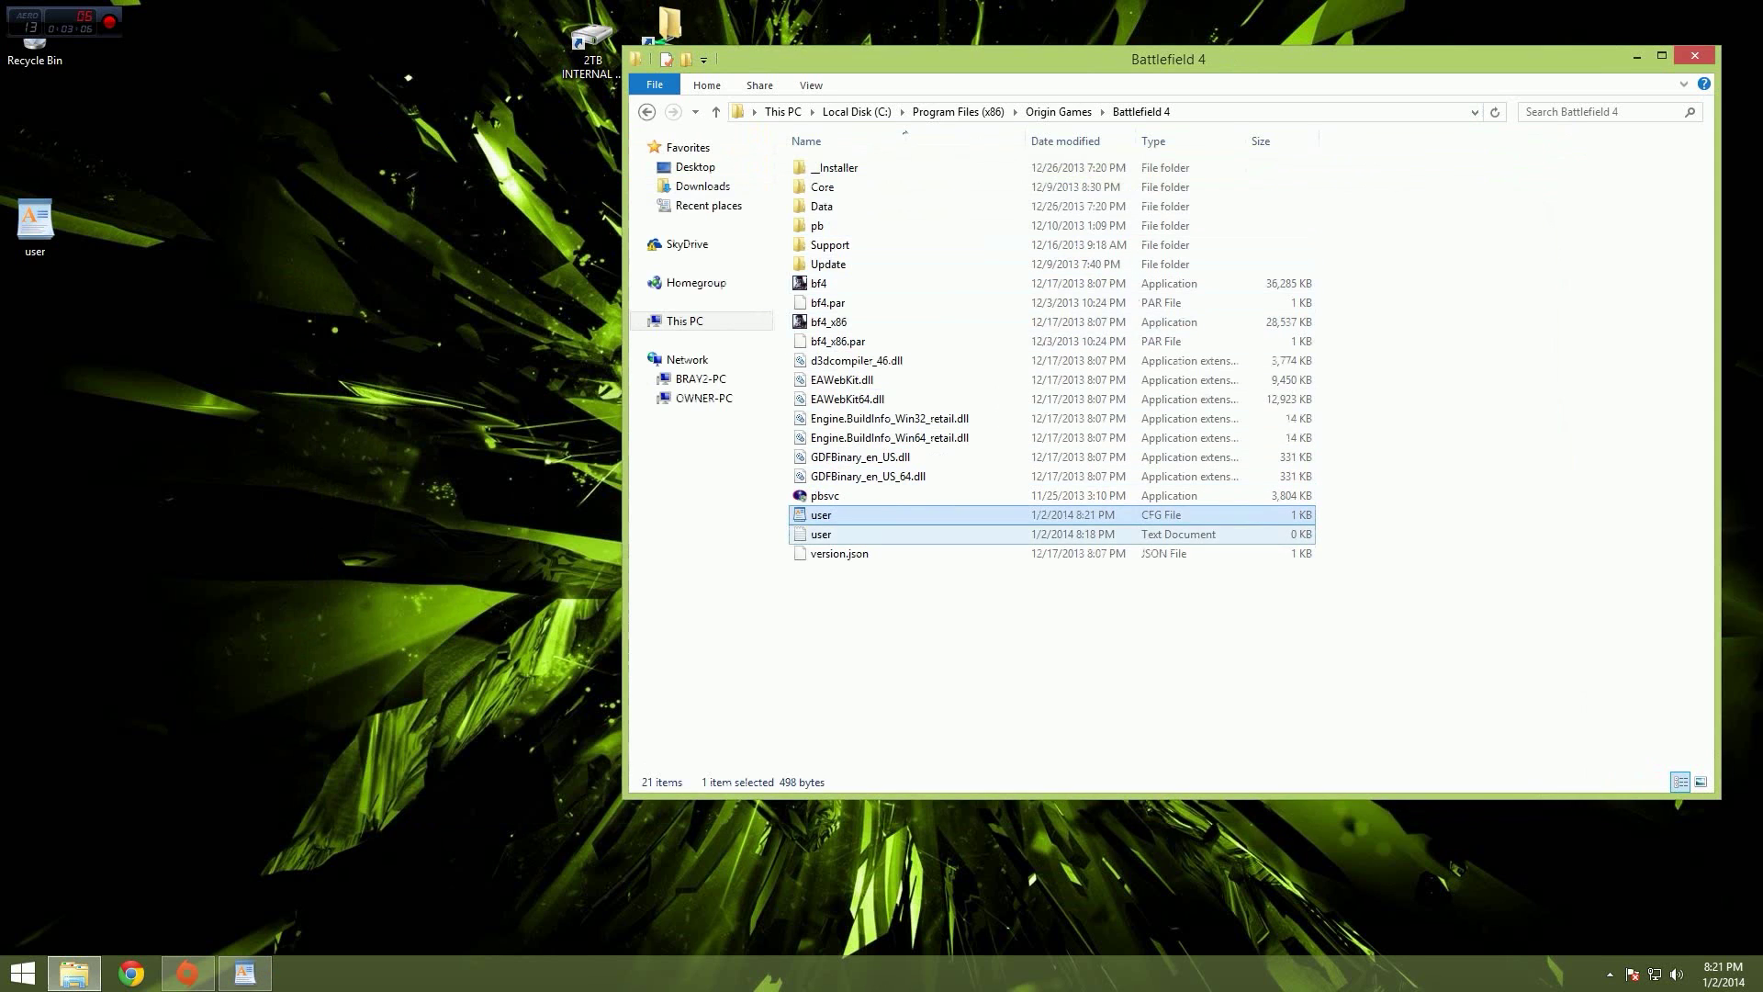
right_click(1195, 514)
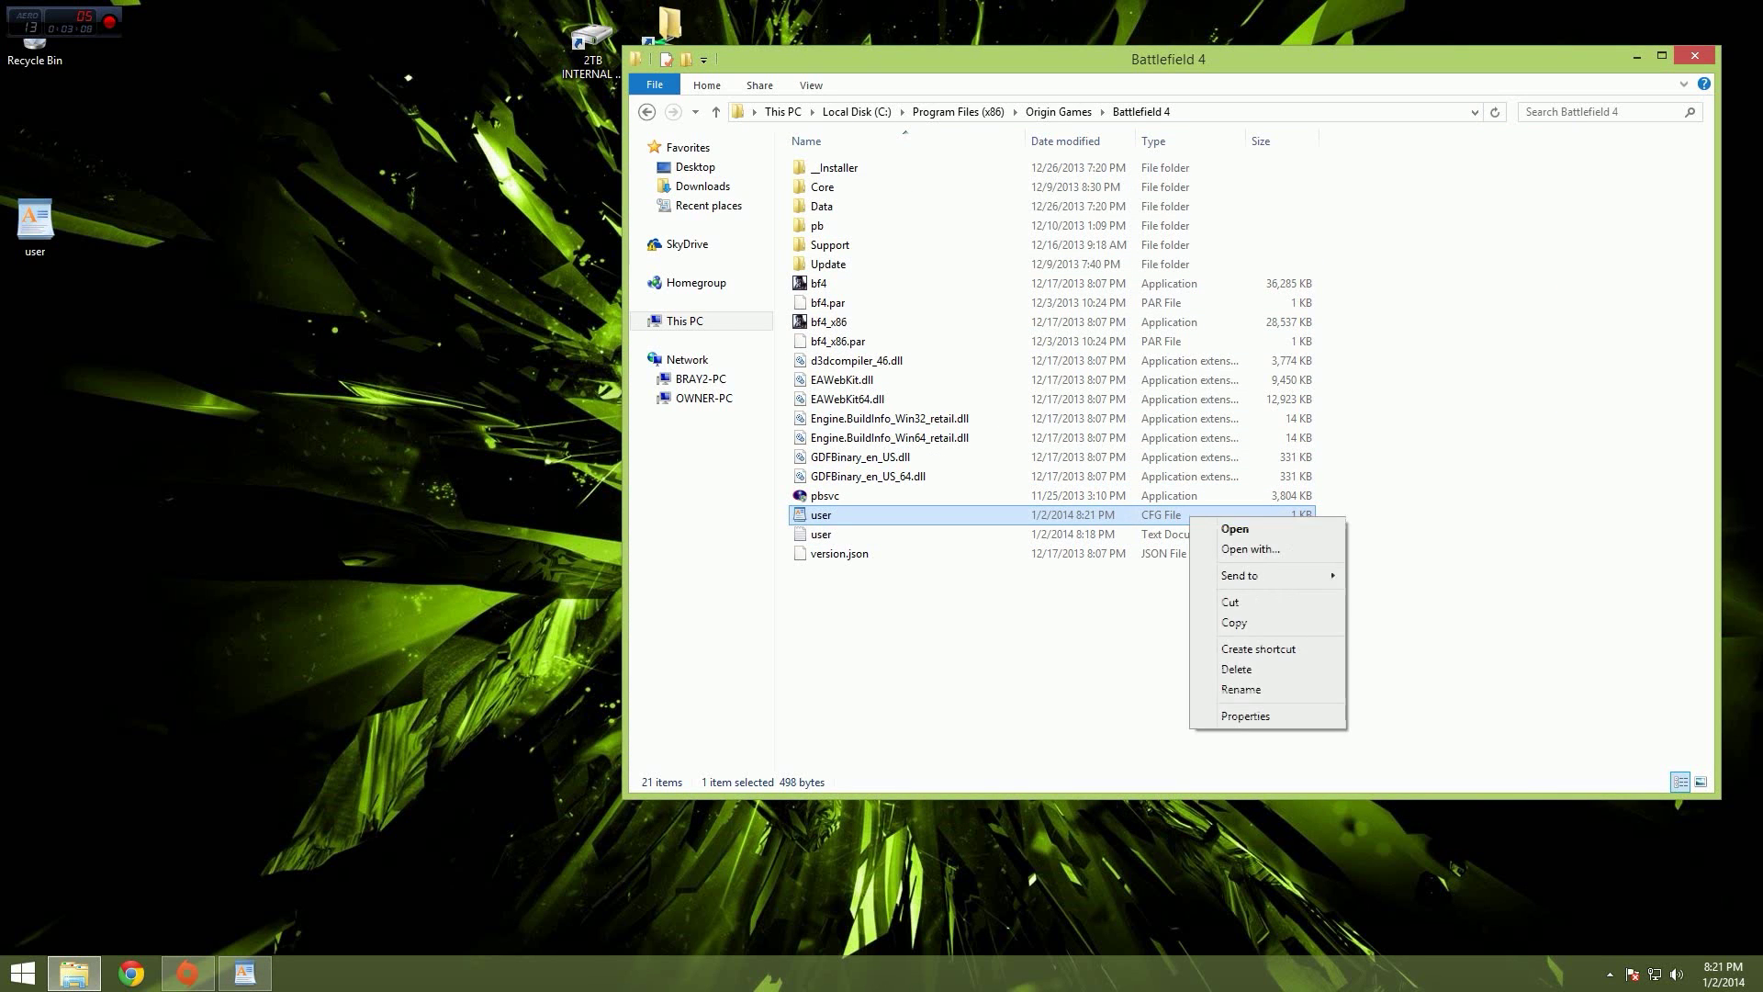
click(1220, 528)
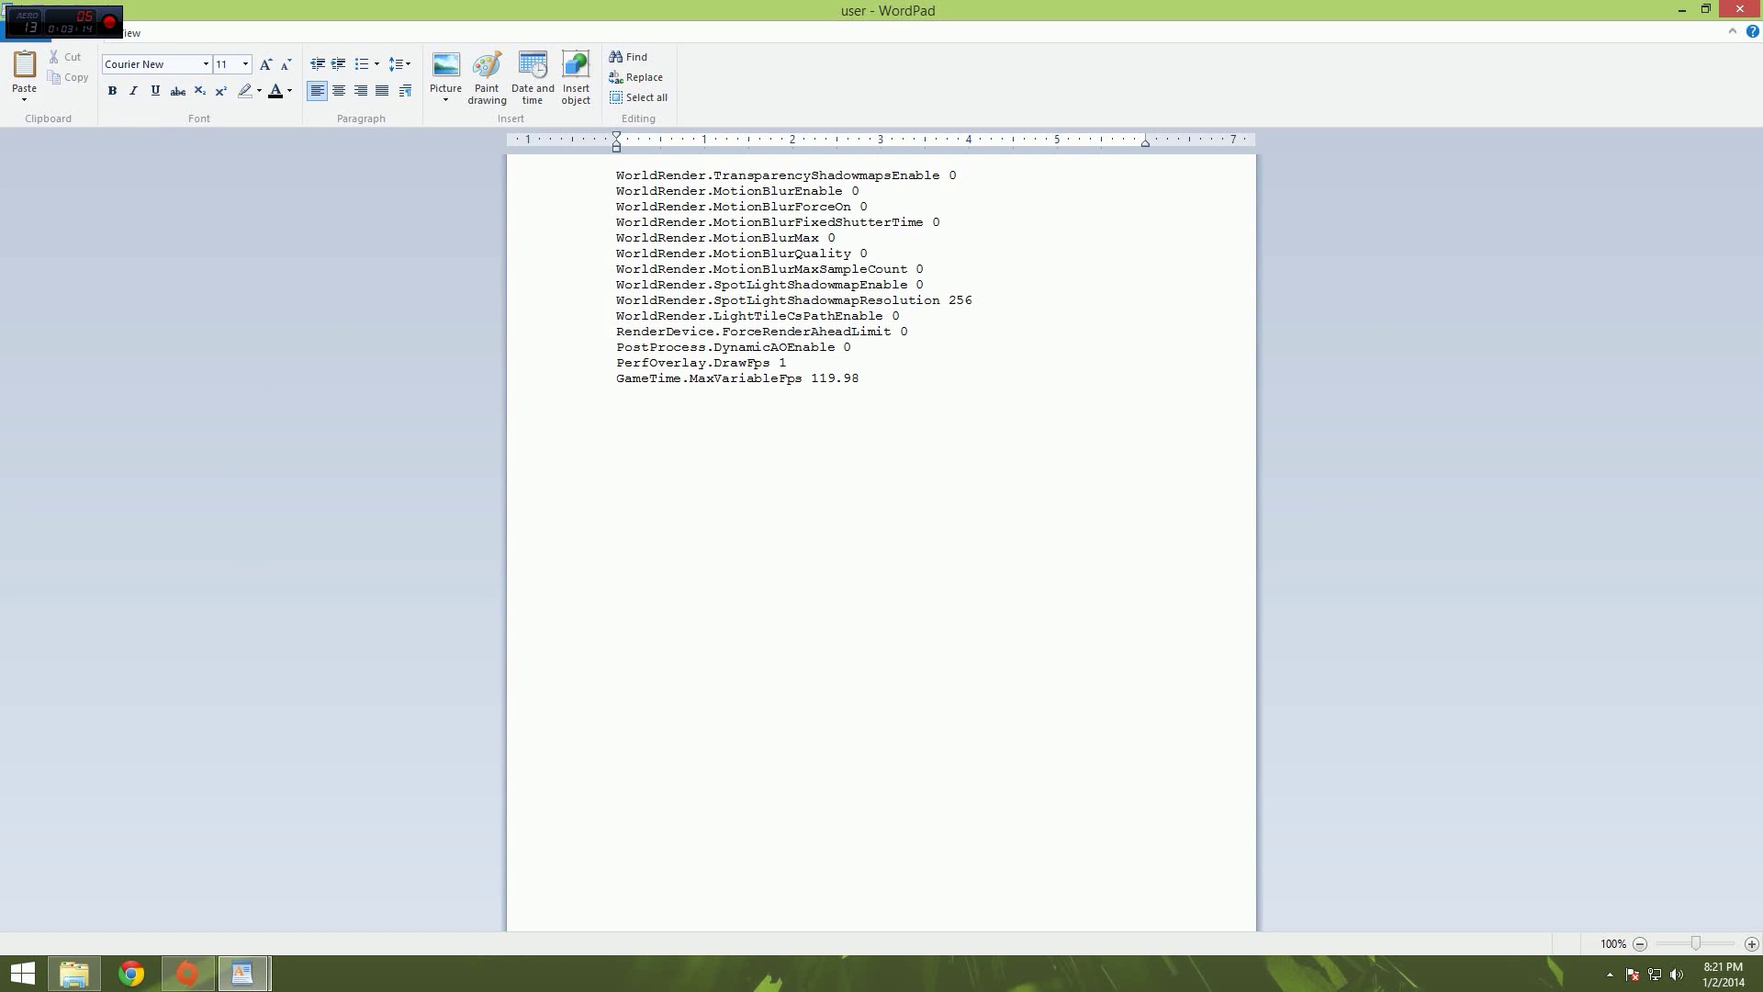
Highlight the PerfOverlay.DrawFps 1 setting in the CFG file, then close WordPad
click(787, 362)
mouse_move(786, 362)
mouse_down()
mouse_move(714, 363)
mouse_move(713, 347)
mouse_move(857, 379)
mouse_move(811, 378)
mouse_up()
click(787, 362)
click(1740, 9)
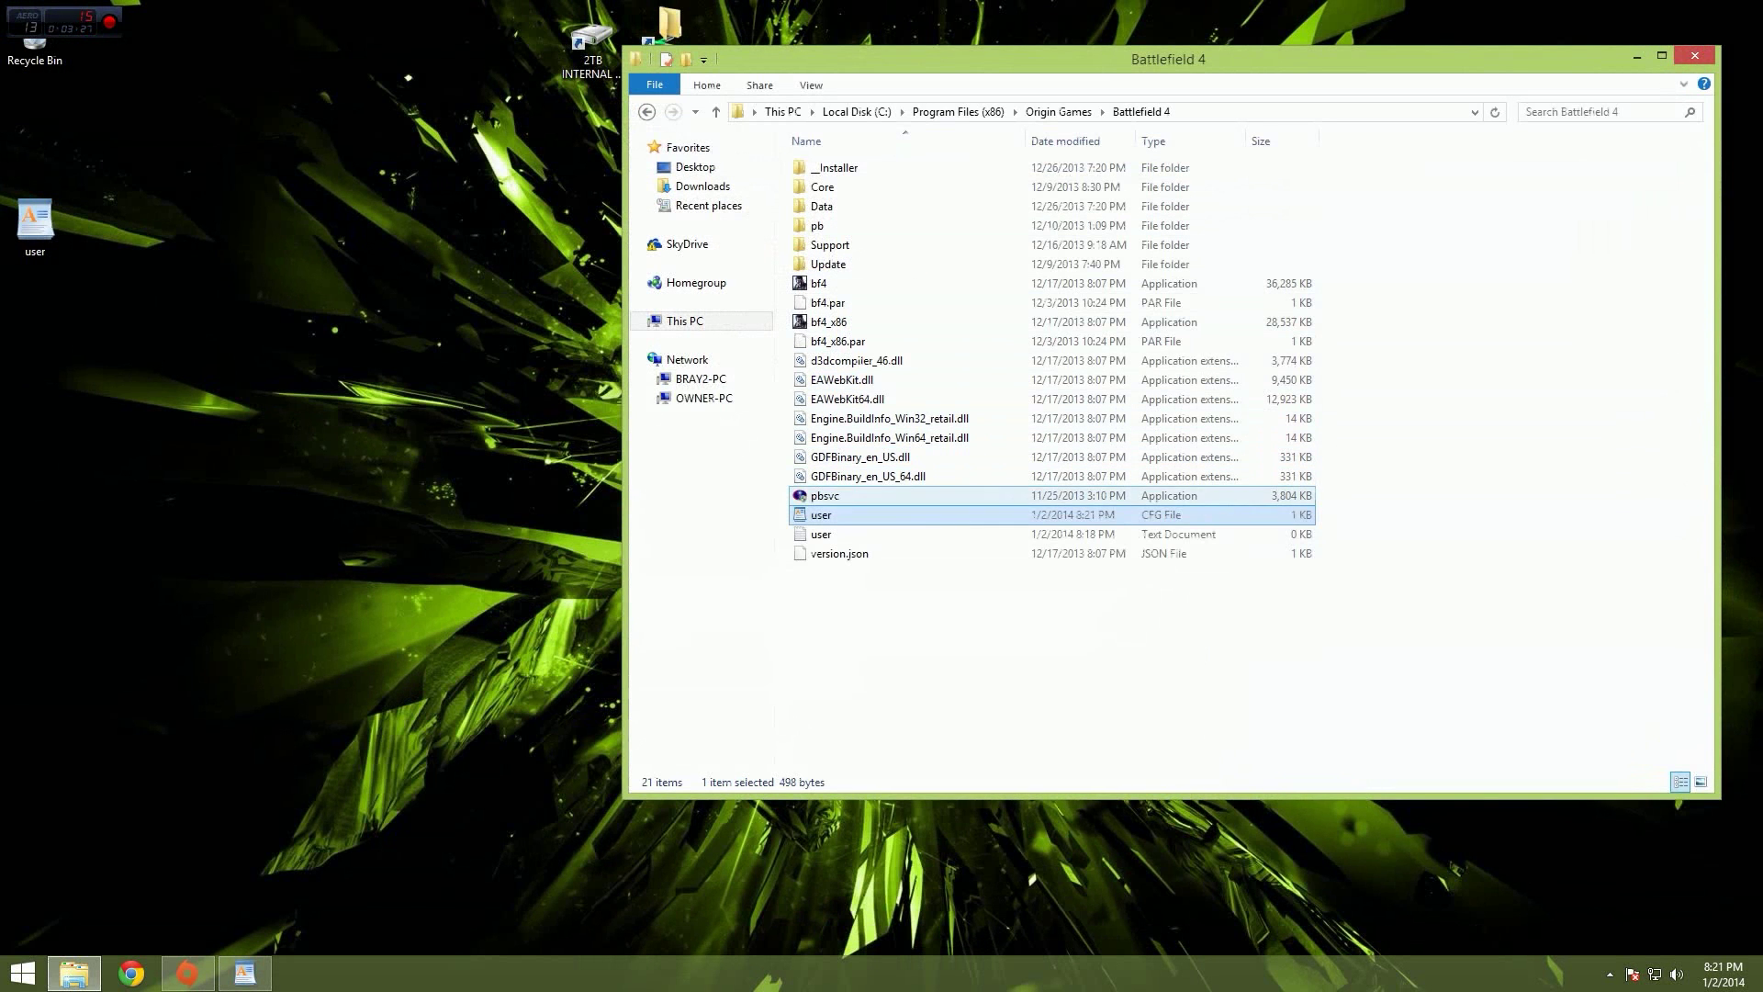